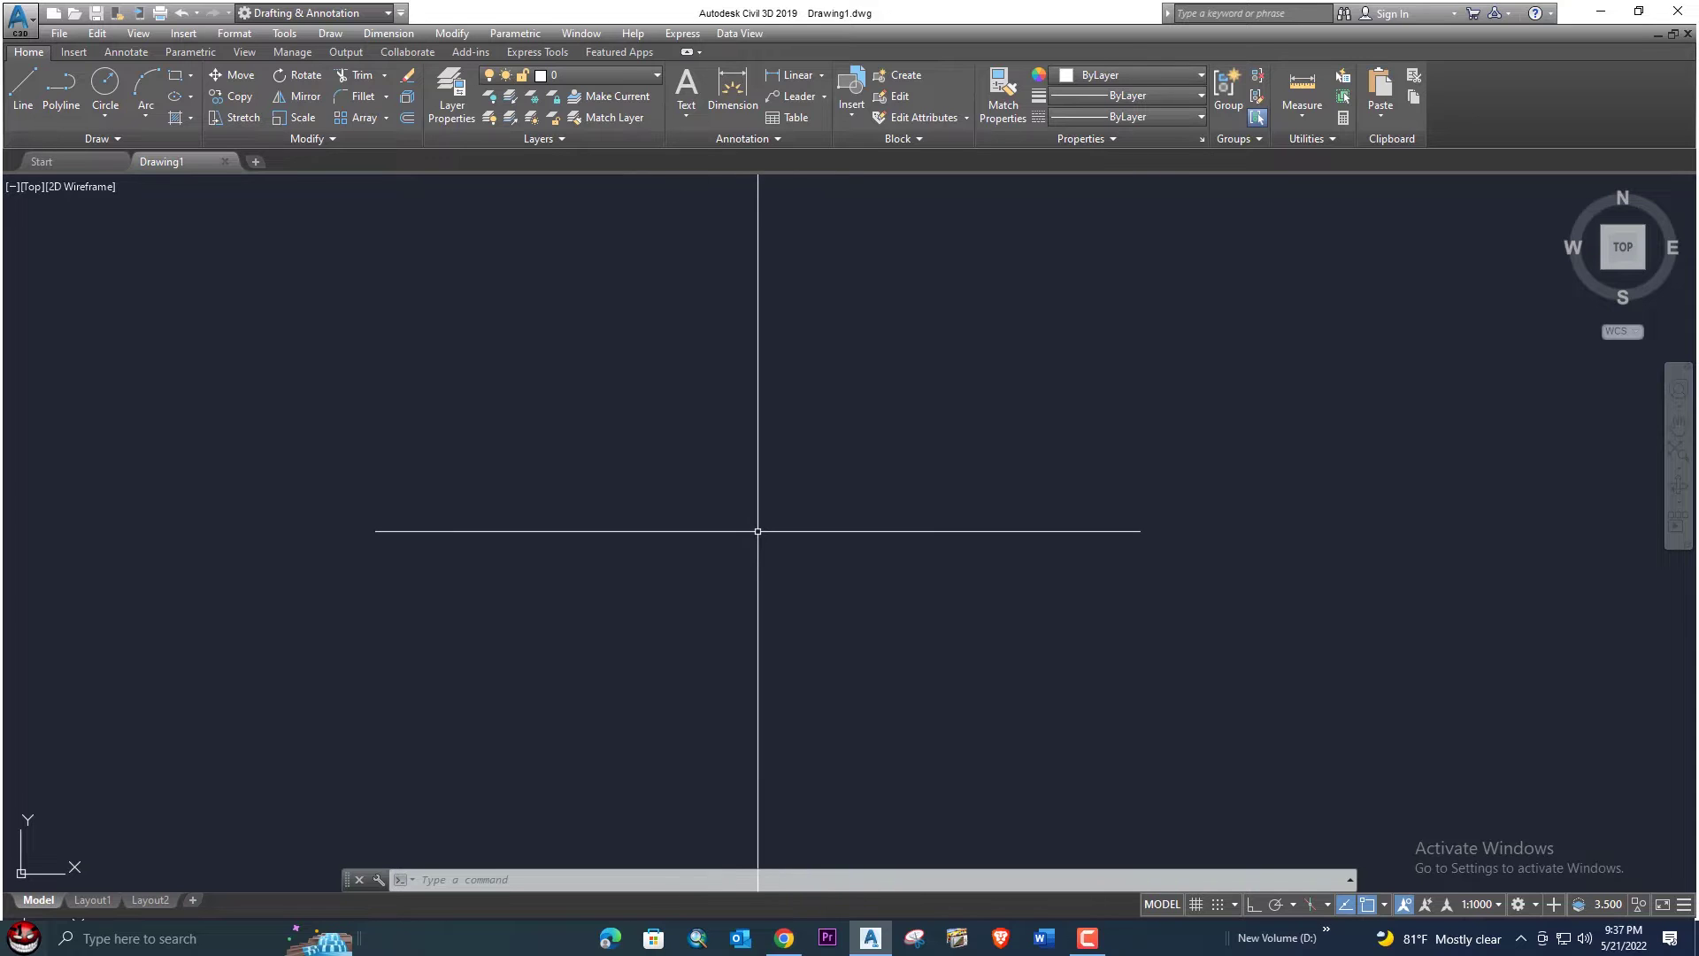
- With Ortho on, draw a horizontal LINE 50 units long
{"action": "left_click", "coordinate": [1250, 906]}
{"action": "key", "text": "l"}
{"action": "key", "text": "Return"}
{"action": "left_click", "coordinate": [579, 545]}
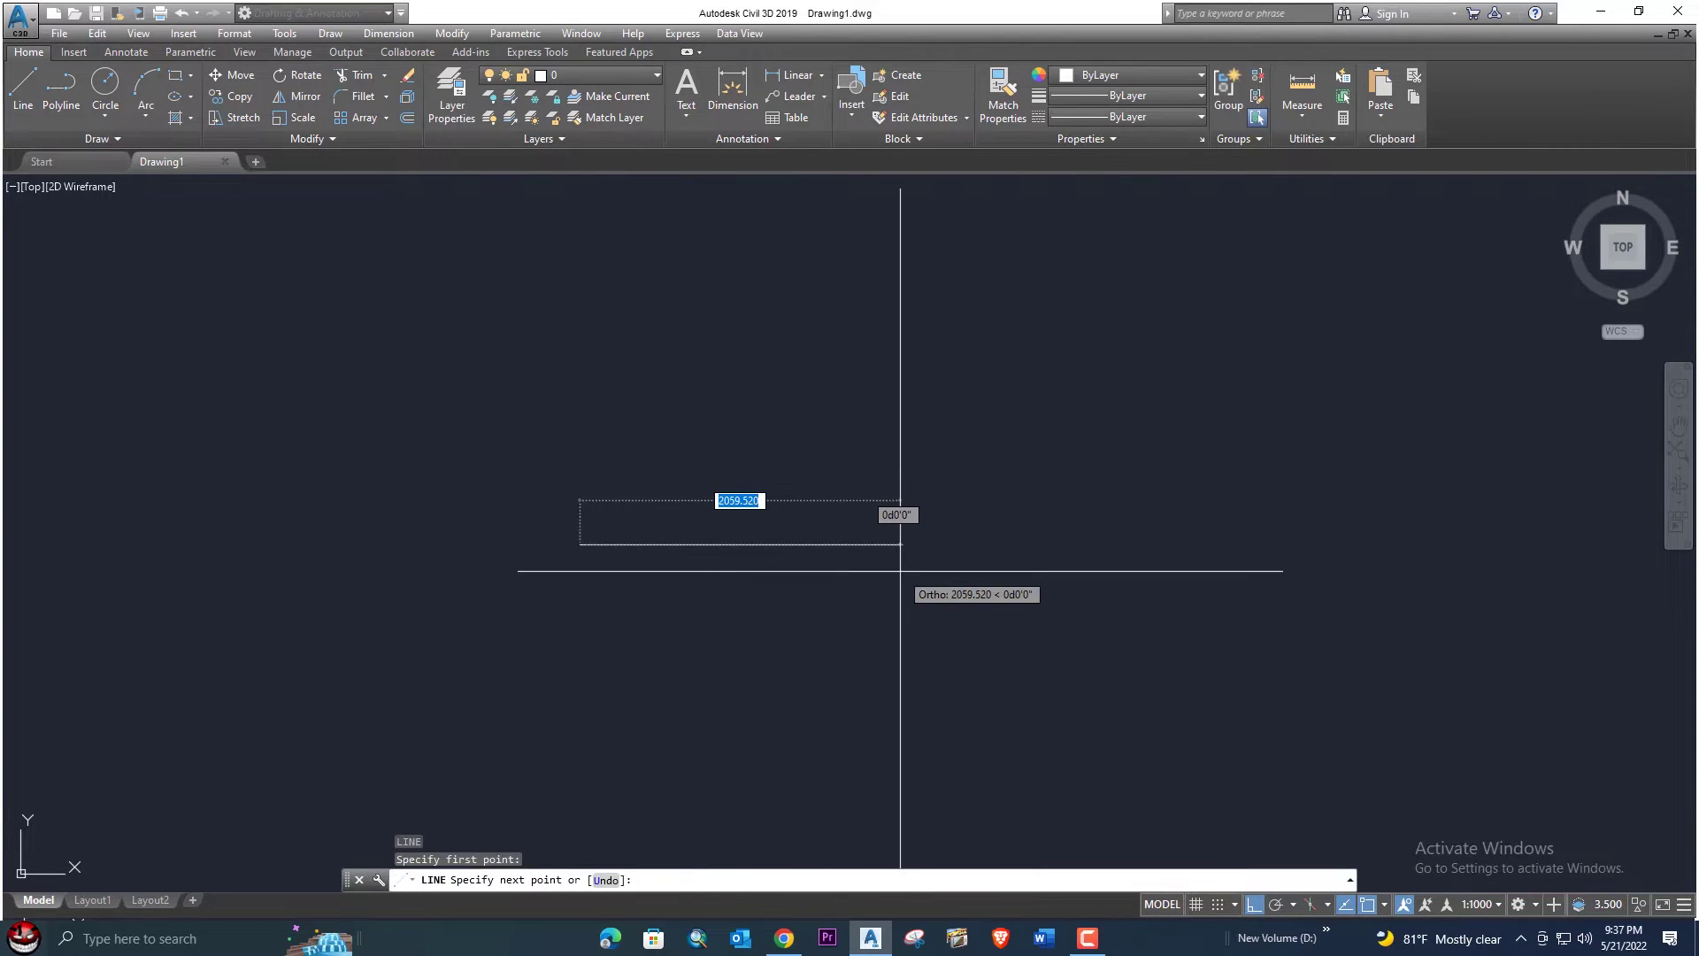
{"action": "type", "text": "50"}
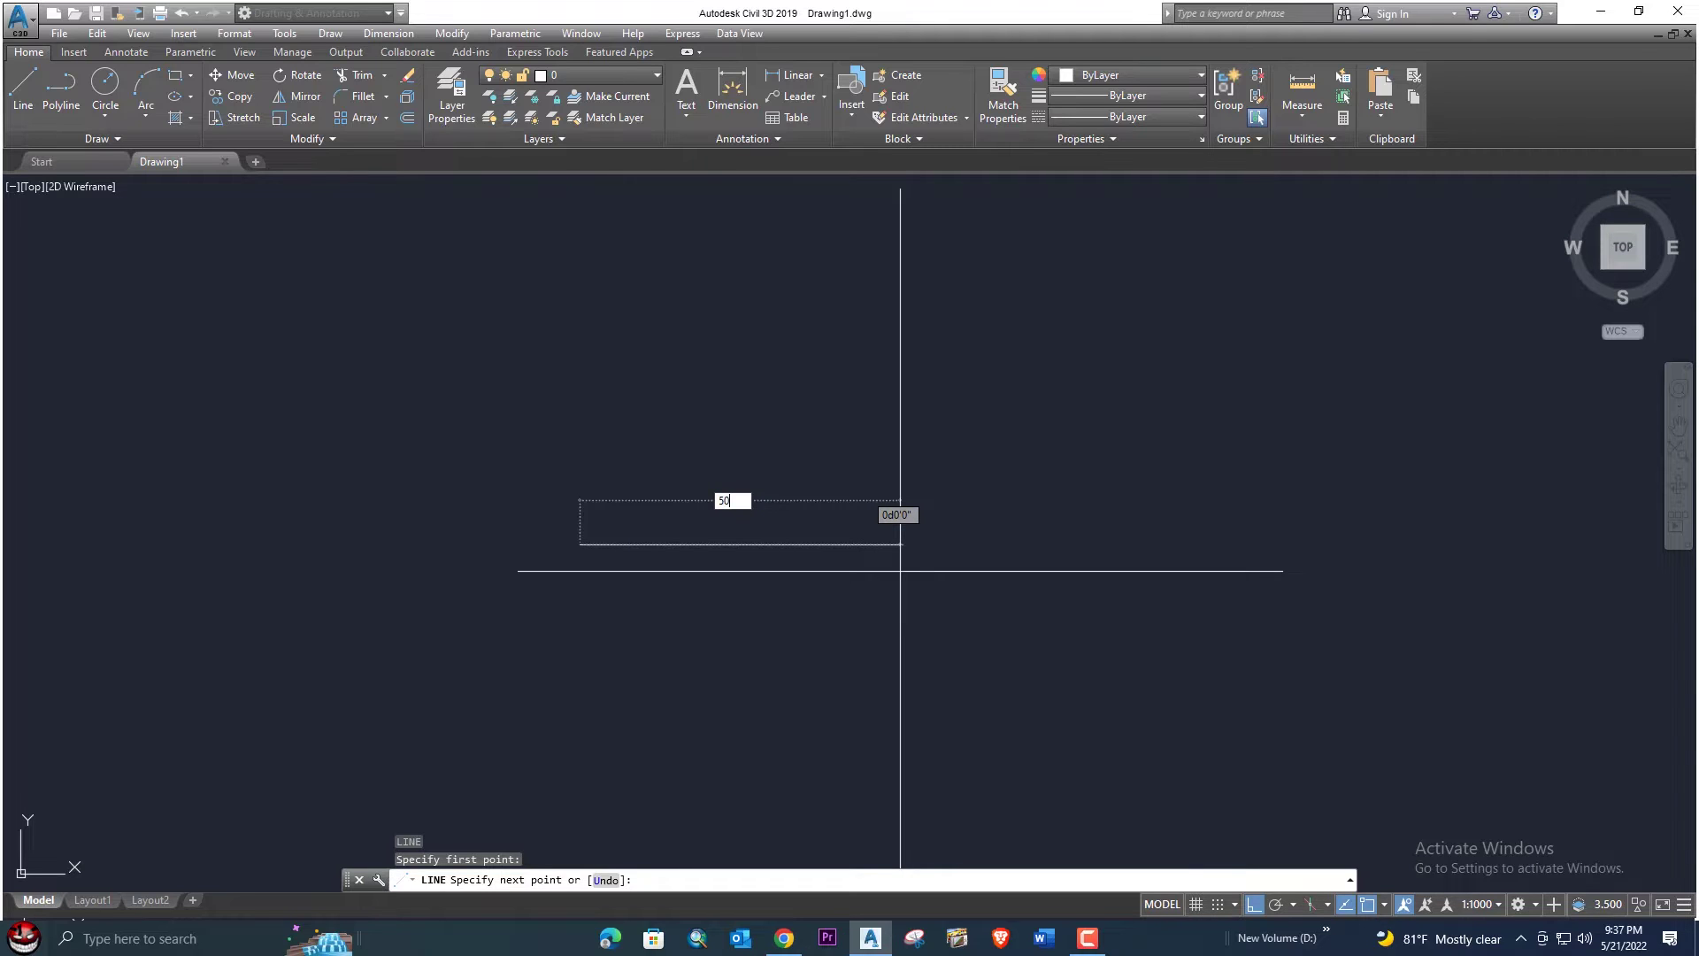
{"action": "key", "text": "Return"}
{"action": "key", "text": "Return"}
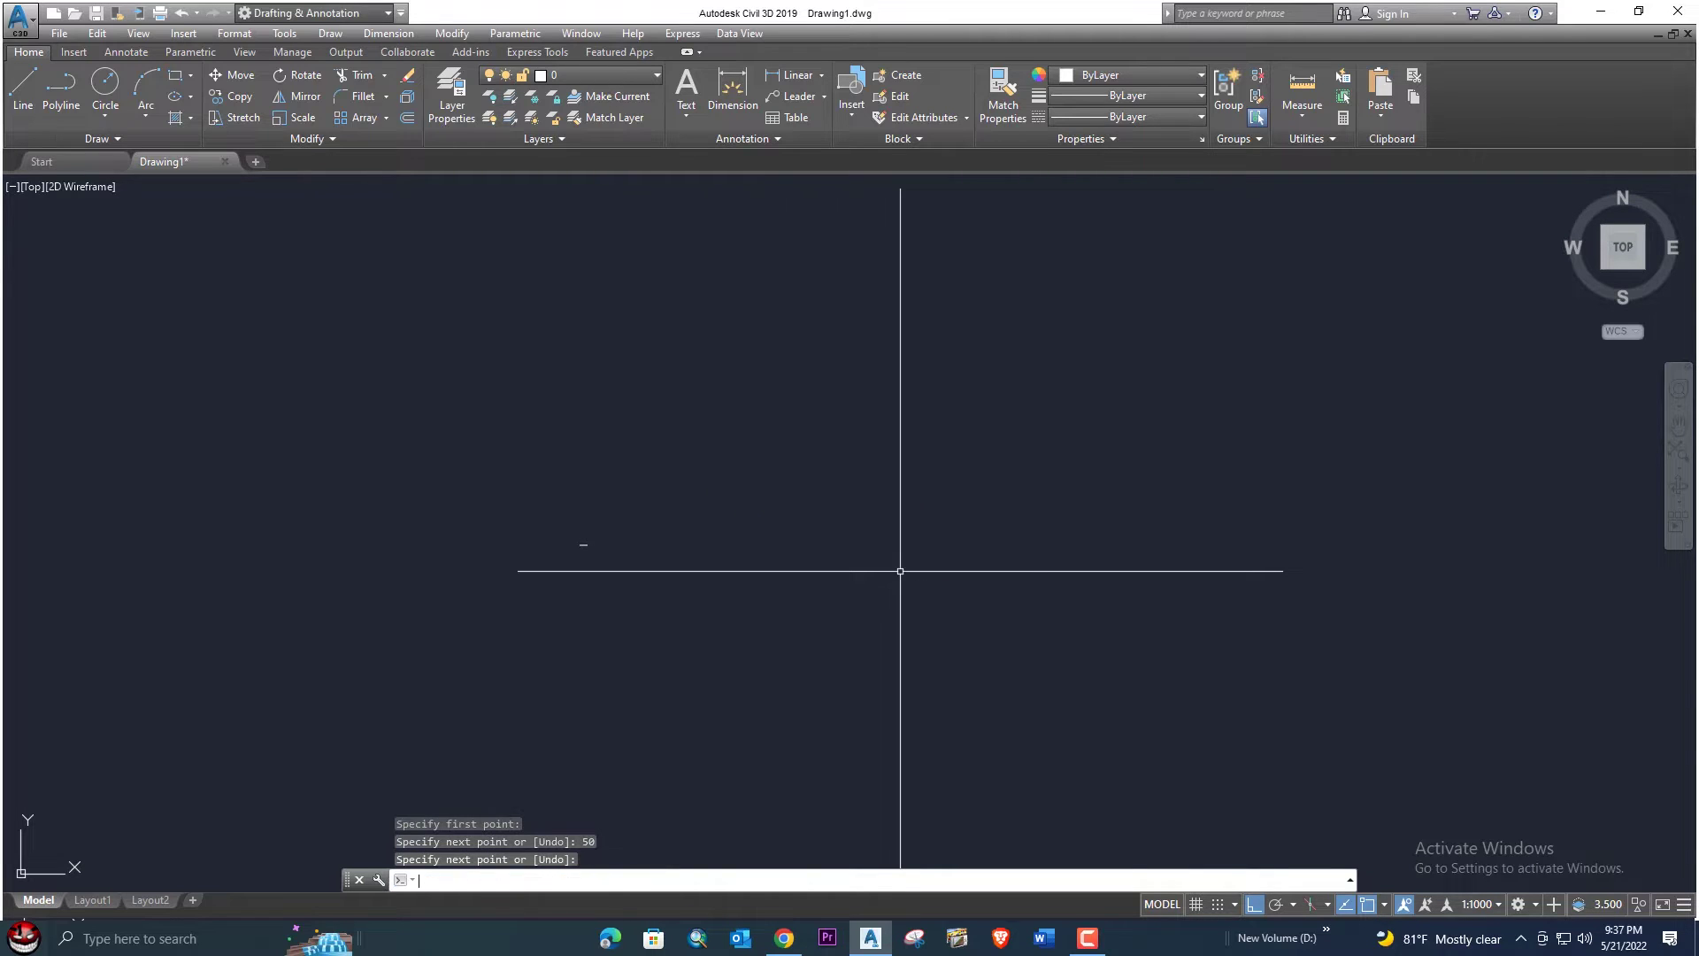
- Place a POINT object on the left endpoint of the 50-unit line
{"action": "scroll", "coordinate": [622, 580], "scroll_direction": "up", "scroll_amount": 2}
{"action": "mouse_move", "coordinate": [445, 455]}
{"action": "middle_mouse_down"}
{"action": "mouse_move", "coordinate": [573, 500]}
{"action": "mouse_move", "coordinate": [1077, 593]}
{"action": "middle_mouse_up"}
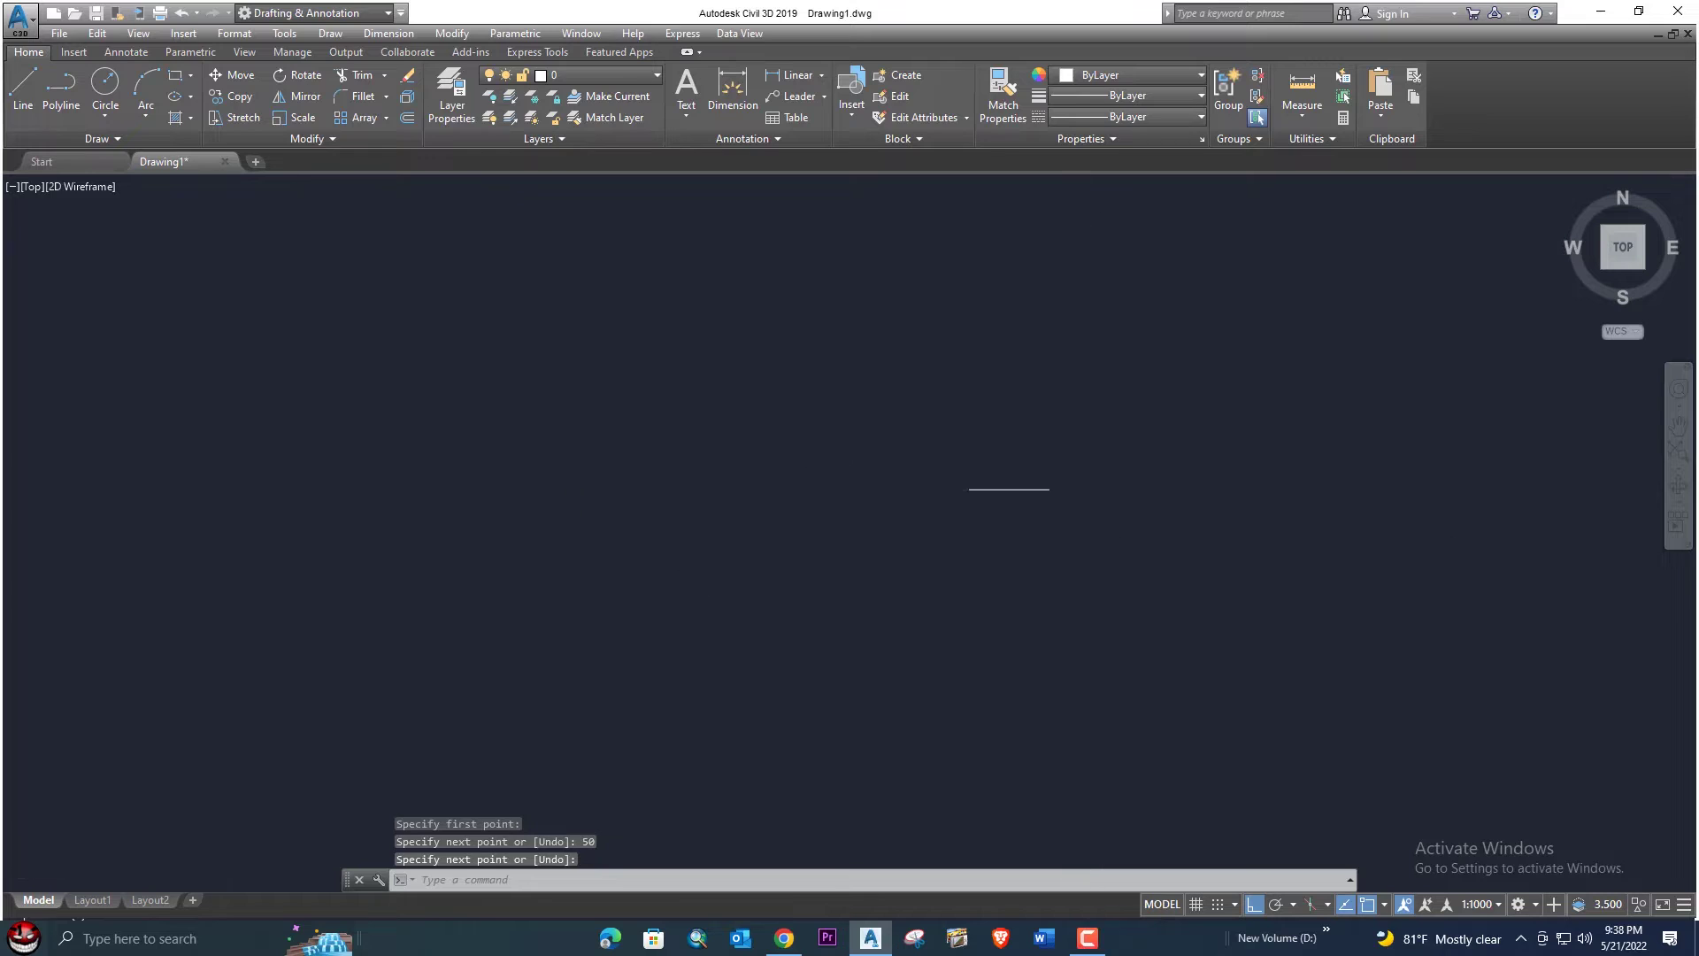
{"action": "scroll", "coordinate": [1077, 593], "scroll_direction": "up", "scroll_amount": 3}
{"action": "middle_click_drag", "start_coordinate": [858, 364], "coordinate": [1269, 528]}
{"action": "scroll", "coordinate": [778, 482], "scroll_direction": "up", "scroll_amount": 1}
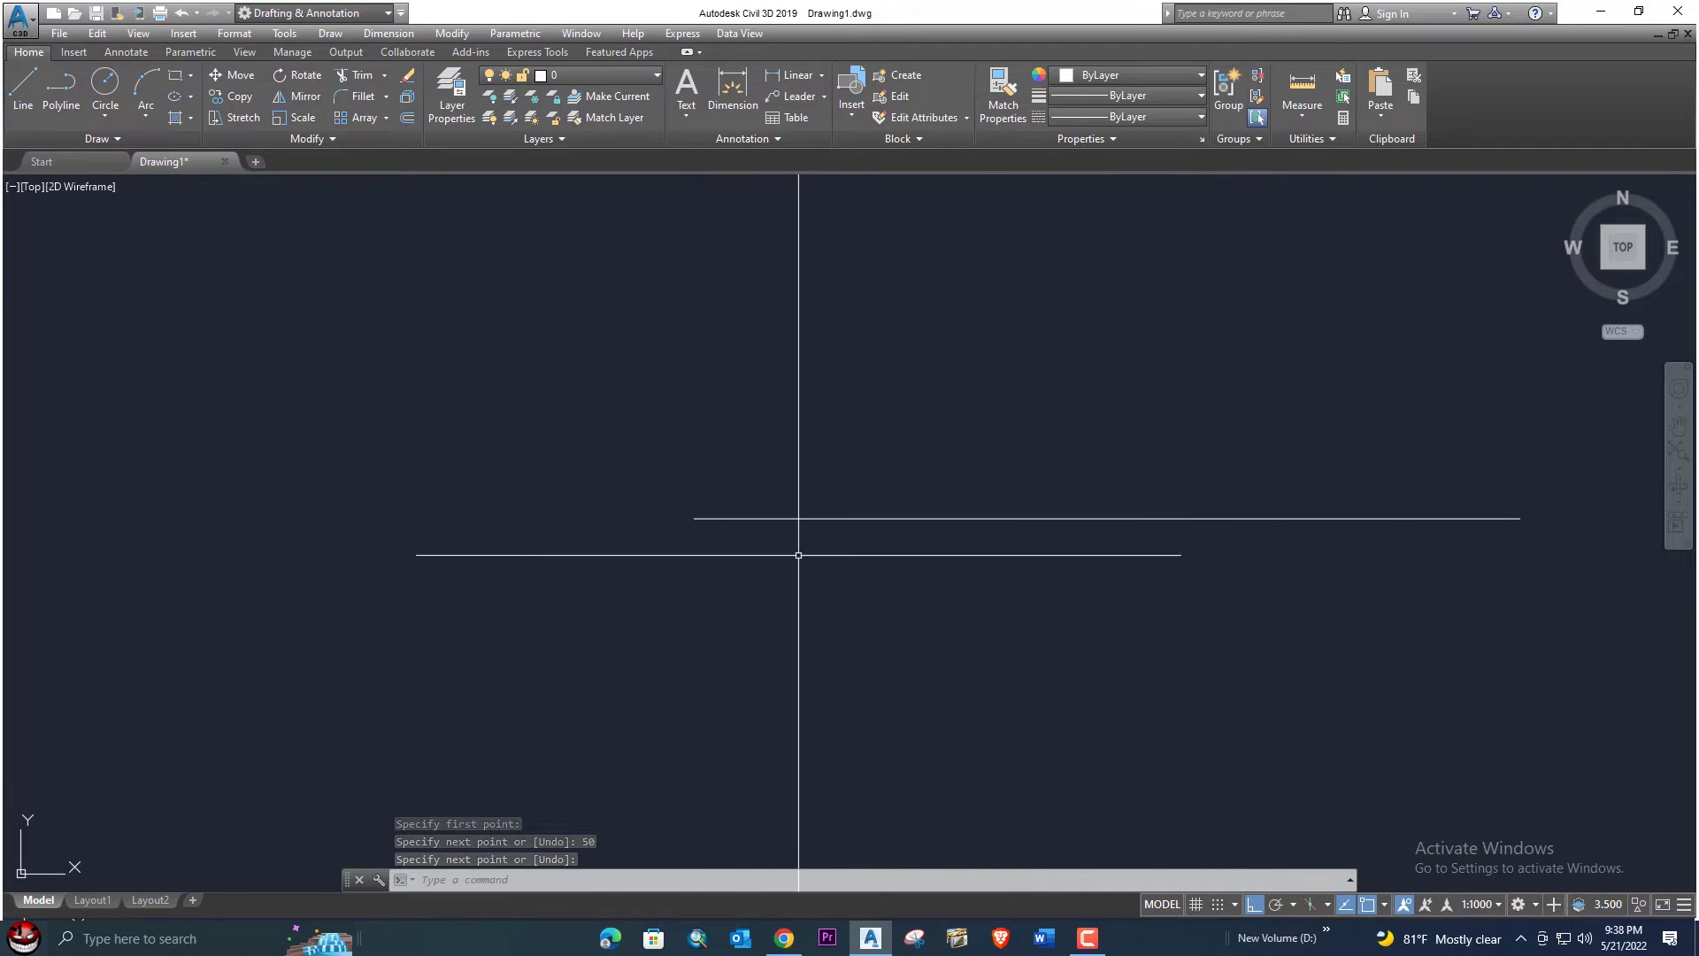
{"action": "middle_click_drag", "start_coordinate": [797, 558], "coordinate": [713, 531]}
{"action": "type", "text": "poi"}
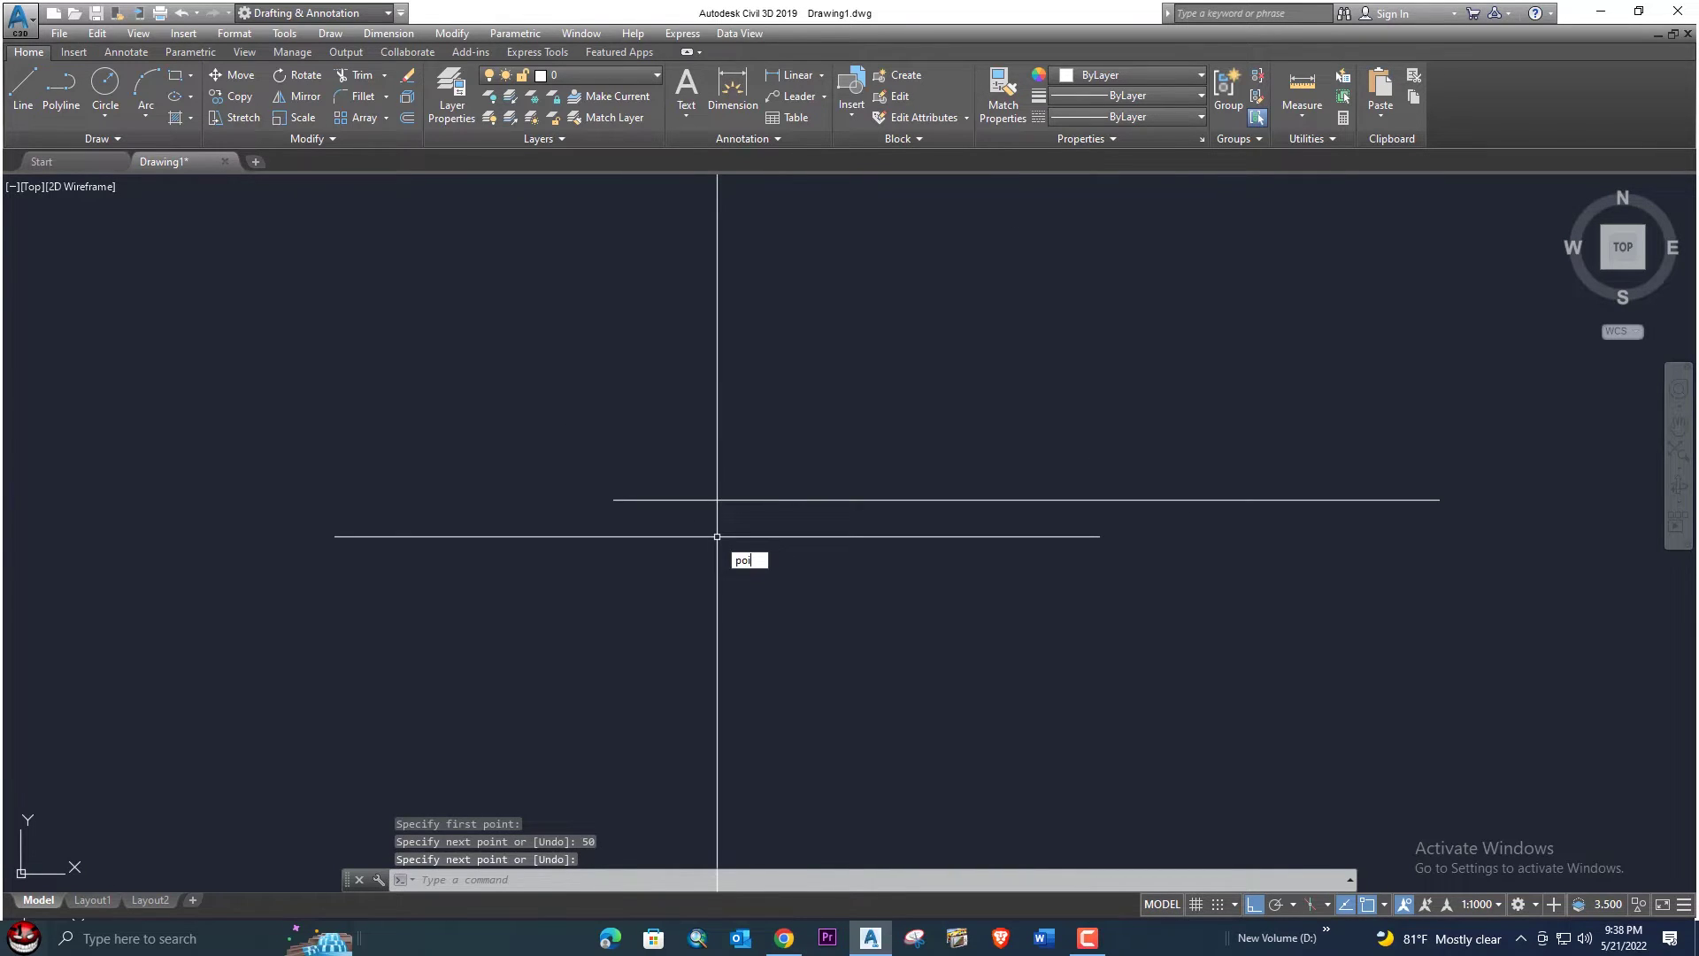
{"action": "type", "text": "nt"}
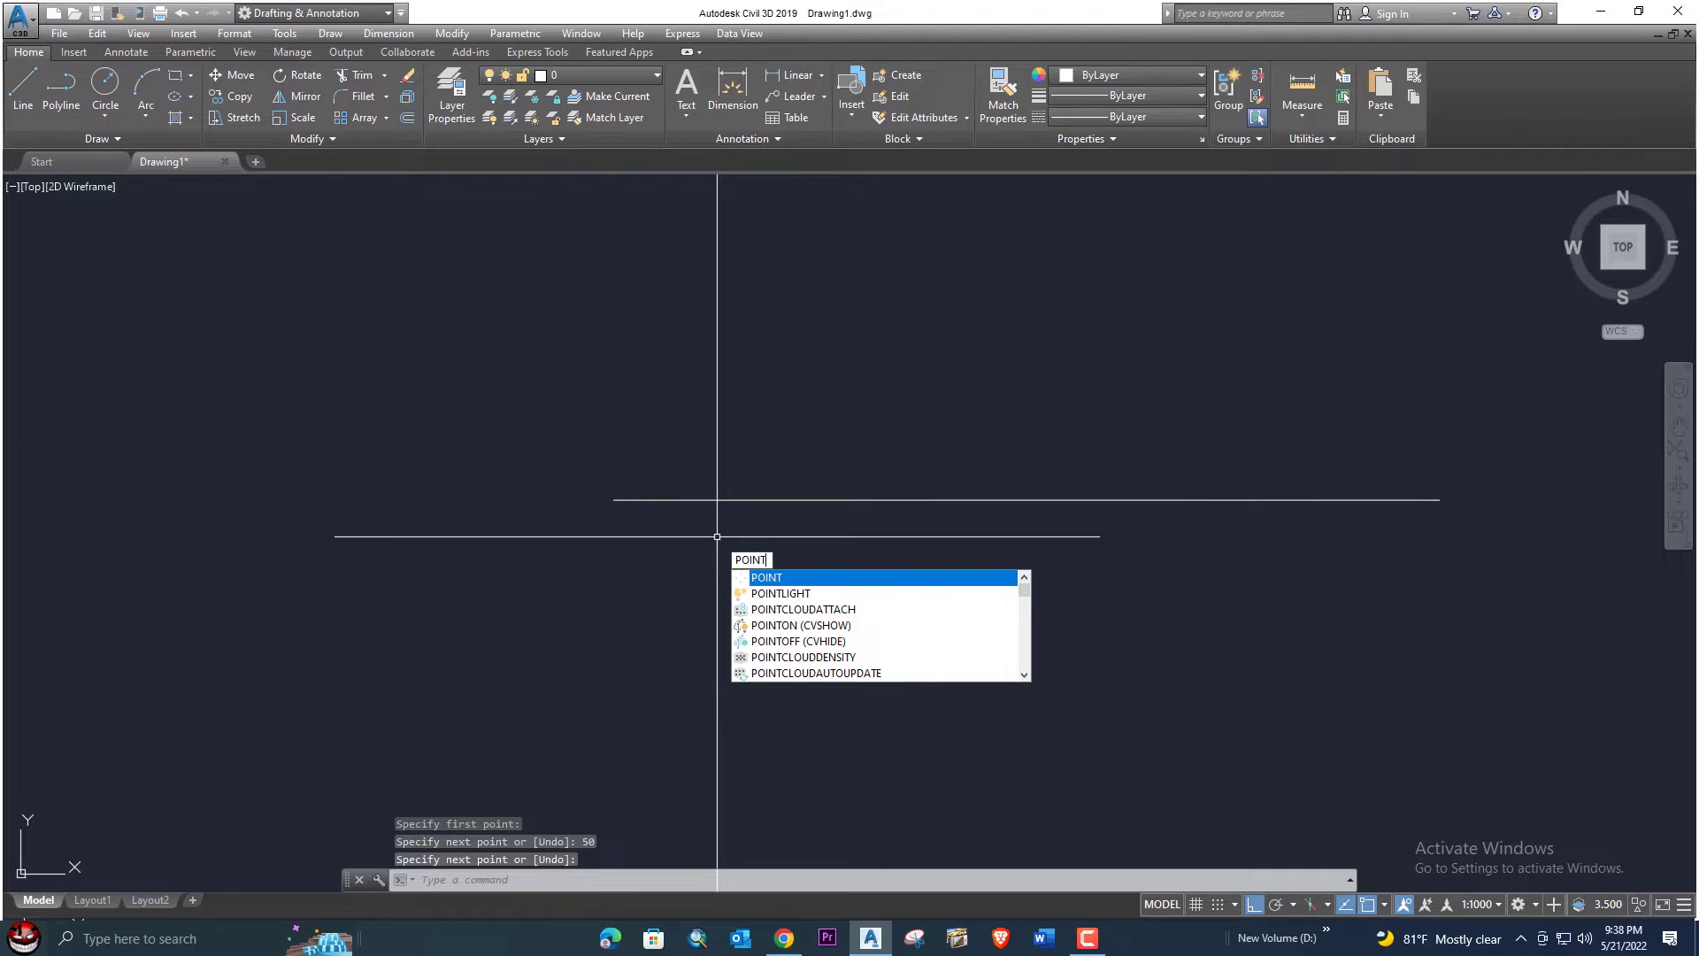
{"action": "left_click", "coordinate": [772, 582]}
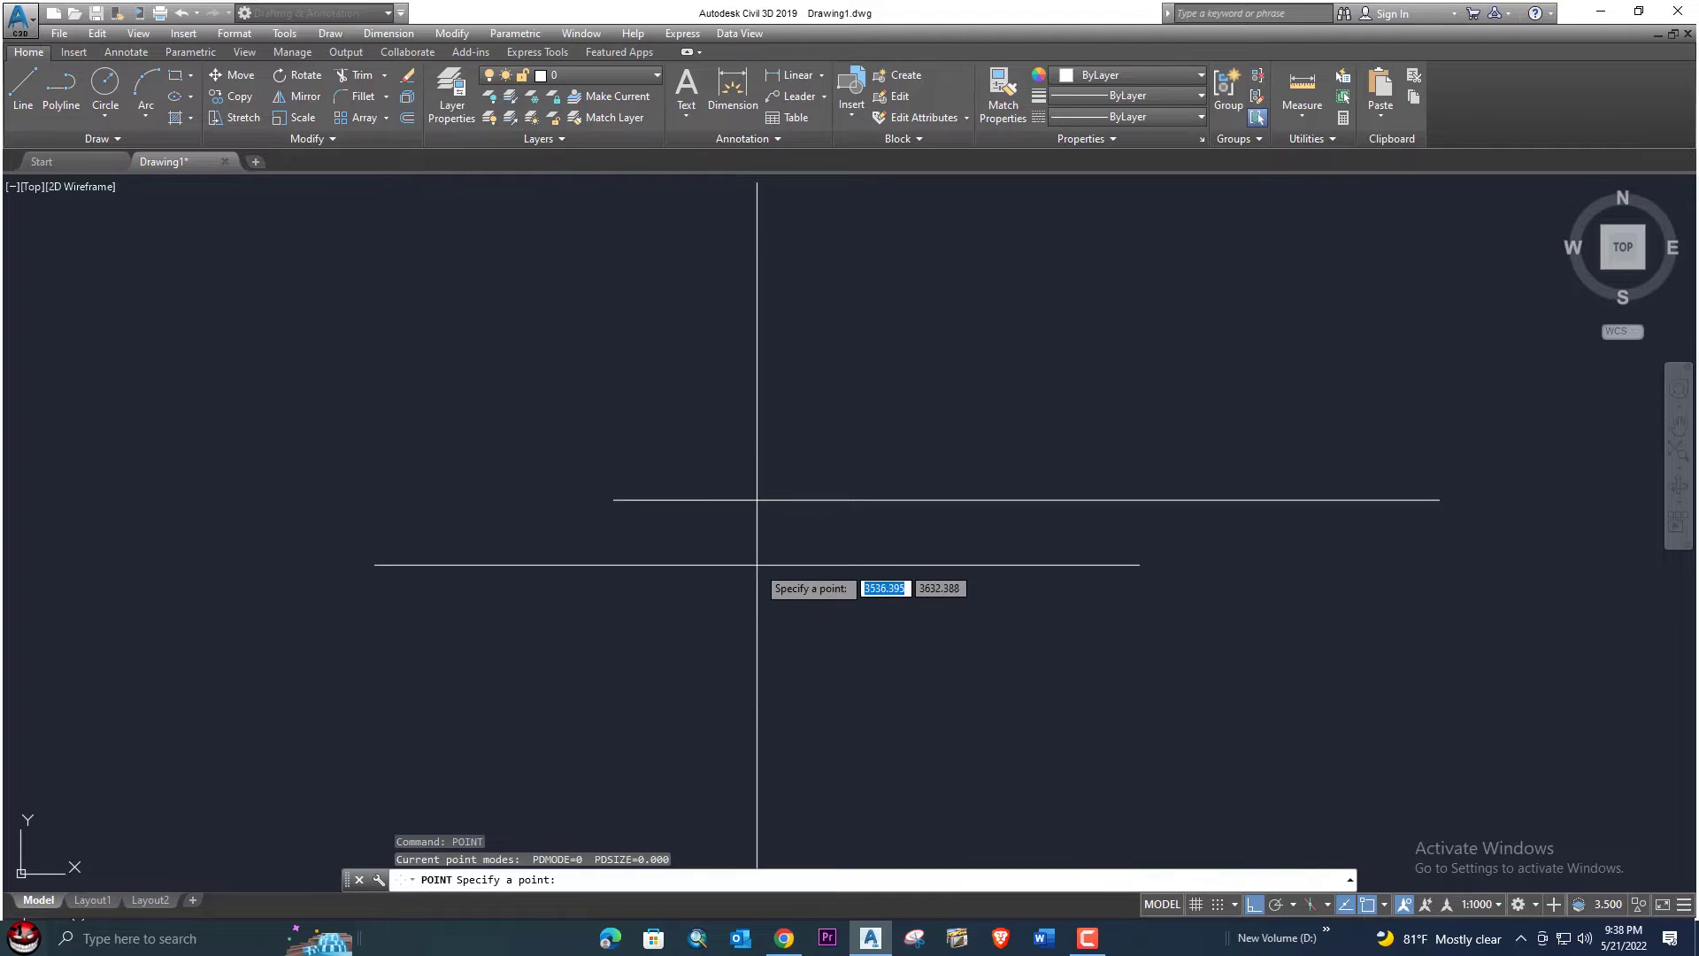
{"action": "left_click", "coordinate": [624, 492]}
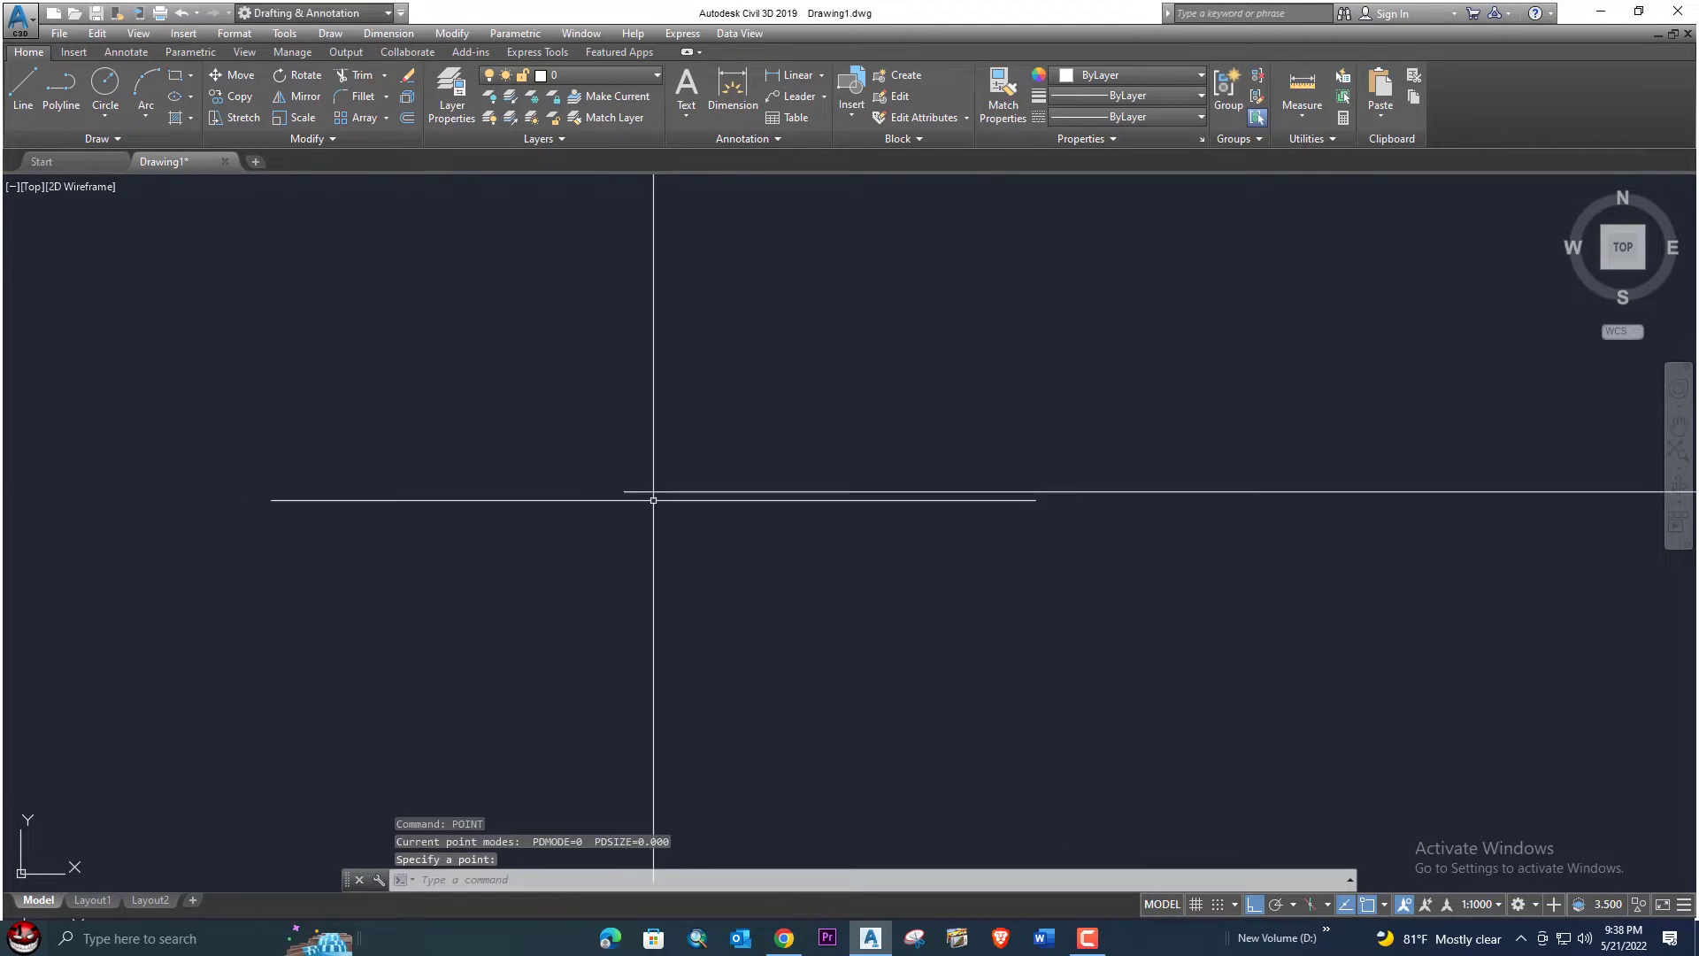
{"action": "scroll", "coordinate": [620, 492], "scroll_direction": "up", "scroll_amount": 2}
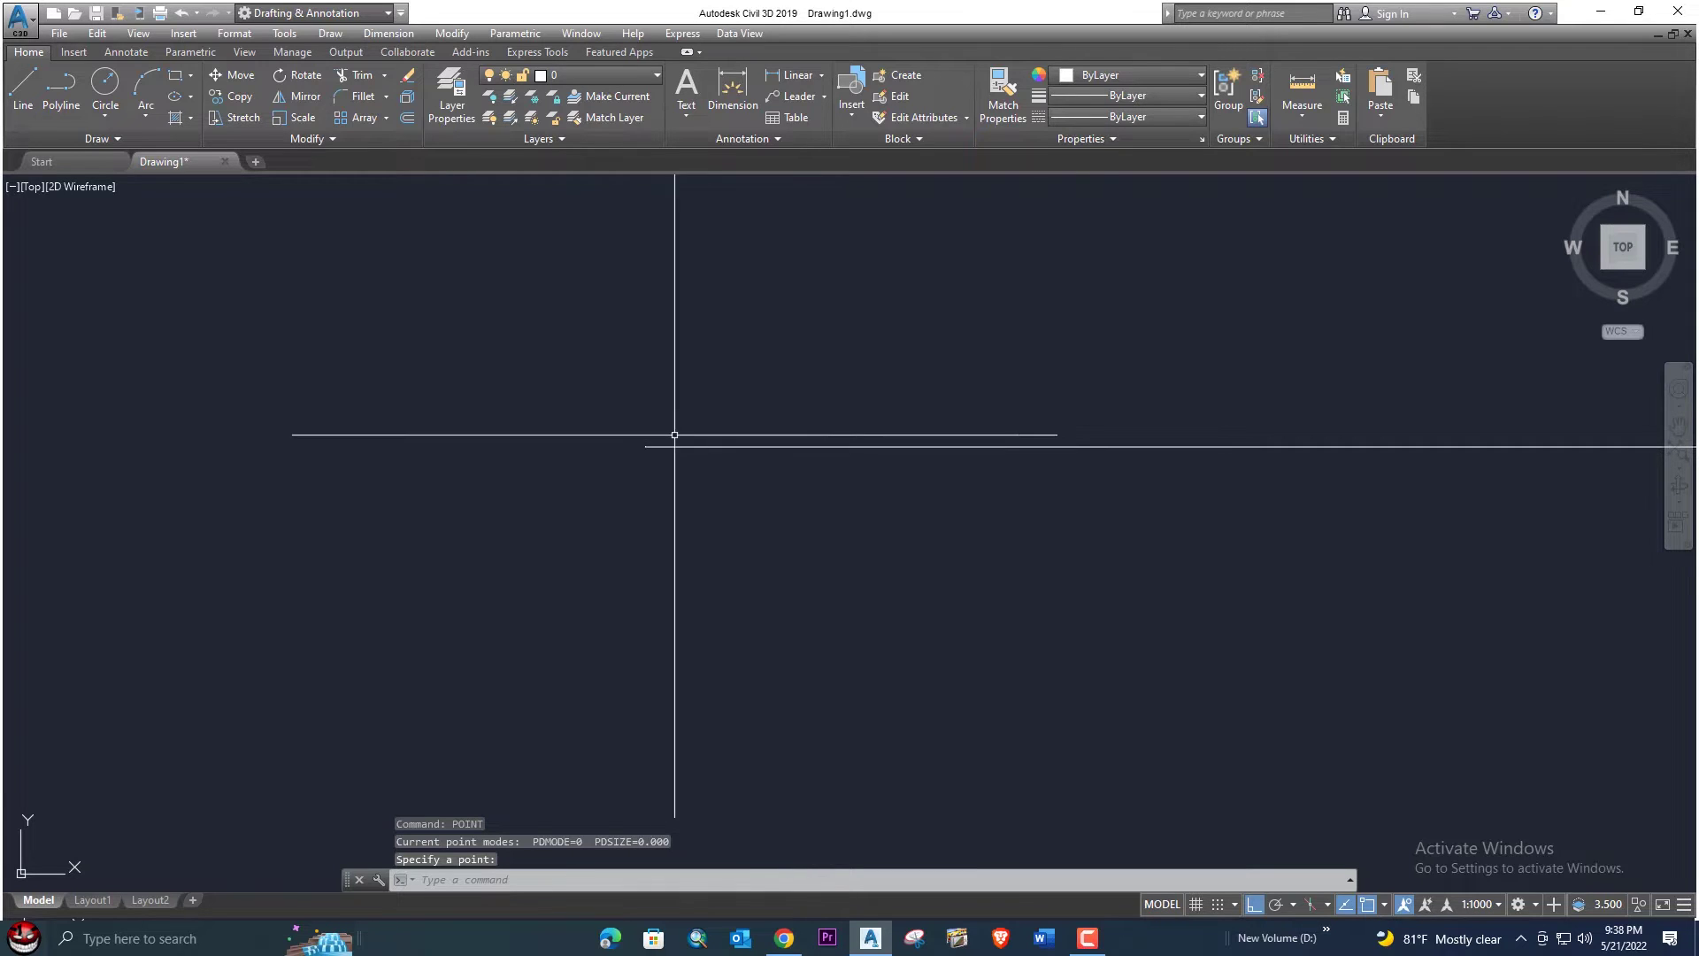
{"action": "scroll", "coordinate": [778, 463], "scroll_direction": "down", "scroll_amount": 2}
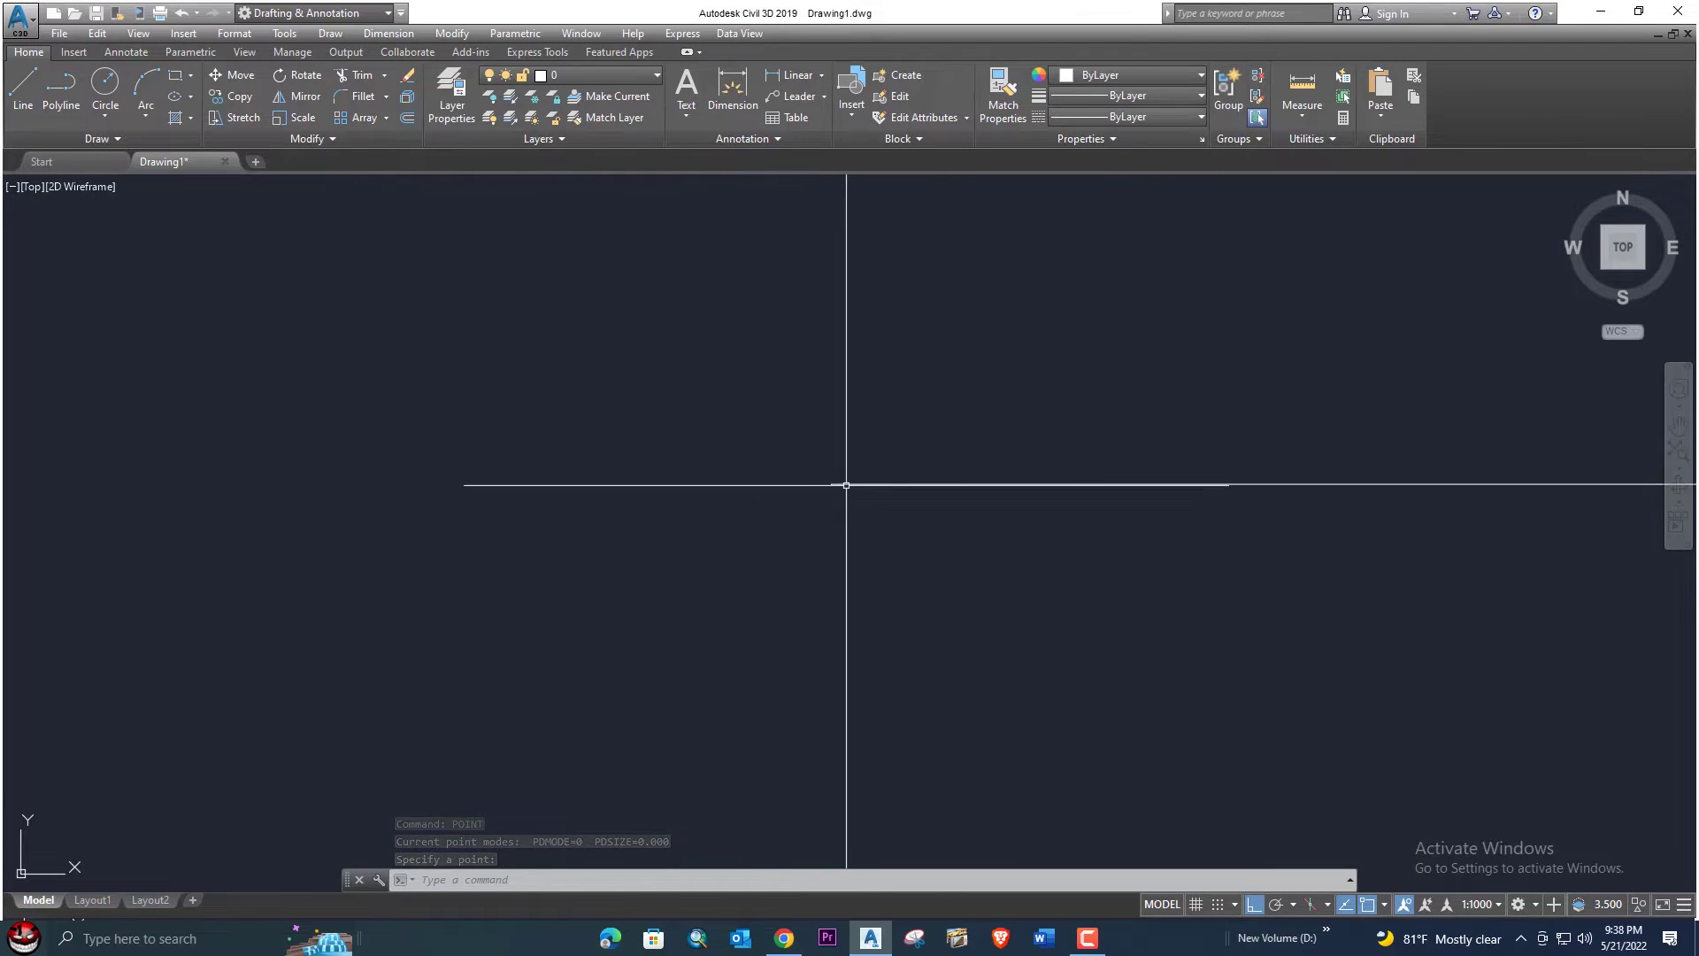
{"action": "scroll", "coordinate": [637, 501], "scroll_direction": "down", "scroll_amount": 1}
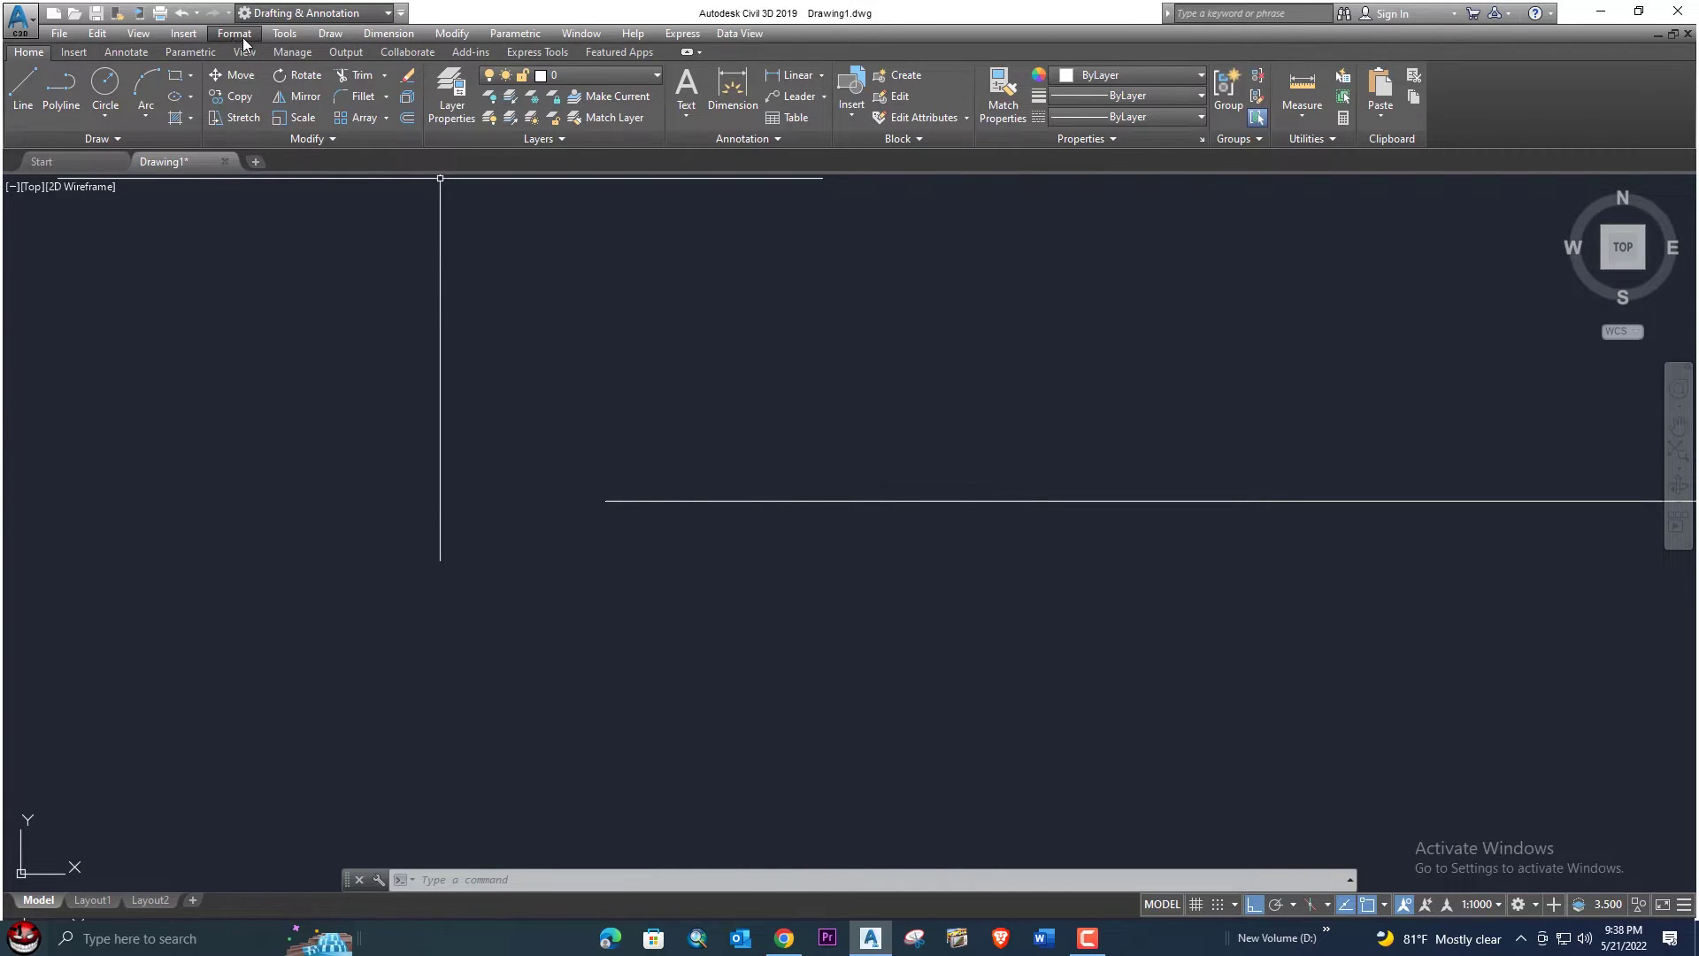
- Browse the customisation and Format > Point Style options unchanged, and cancel a mistyped DDTYPE command
{"action": "left_click", "coordinate": [401, 13]}
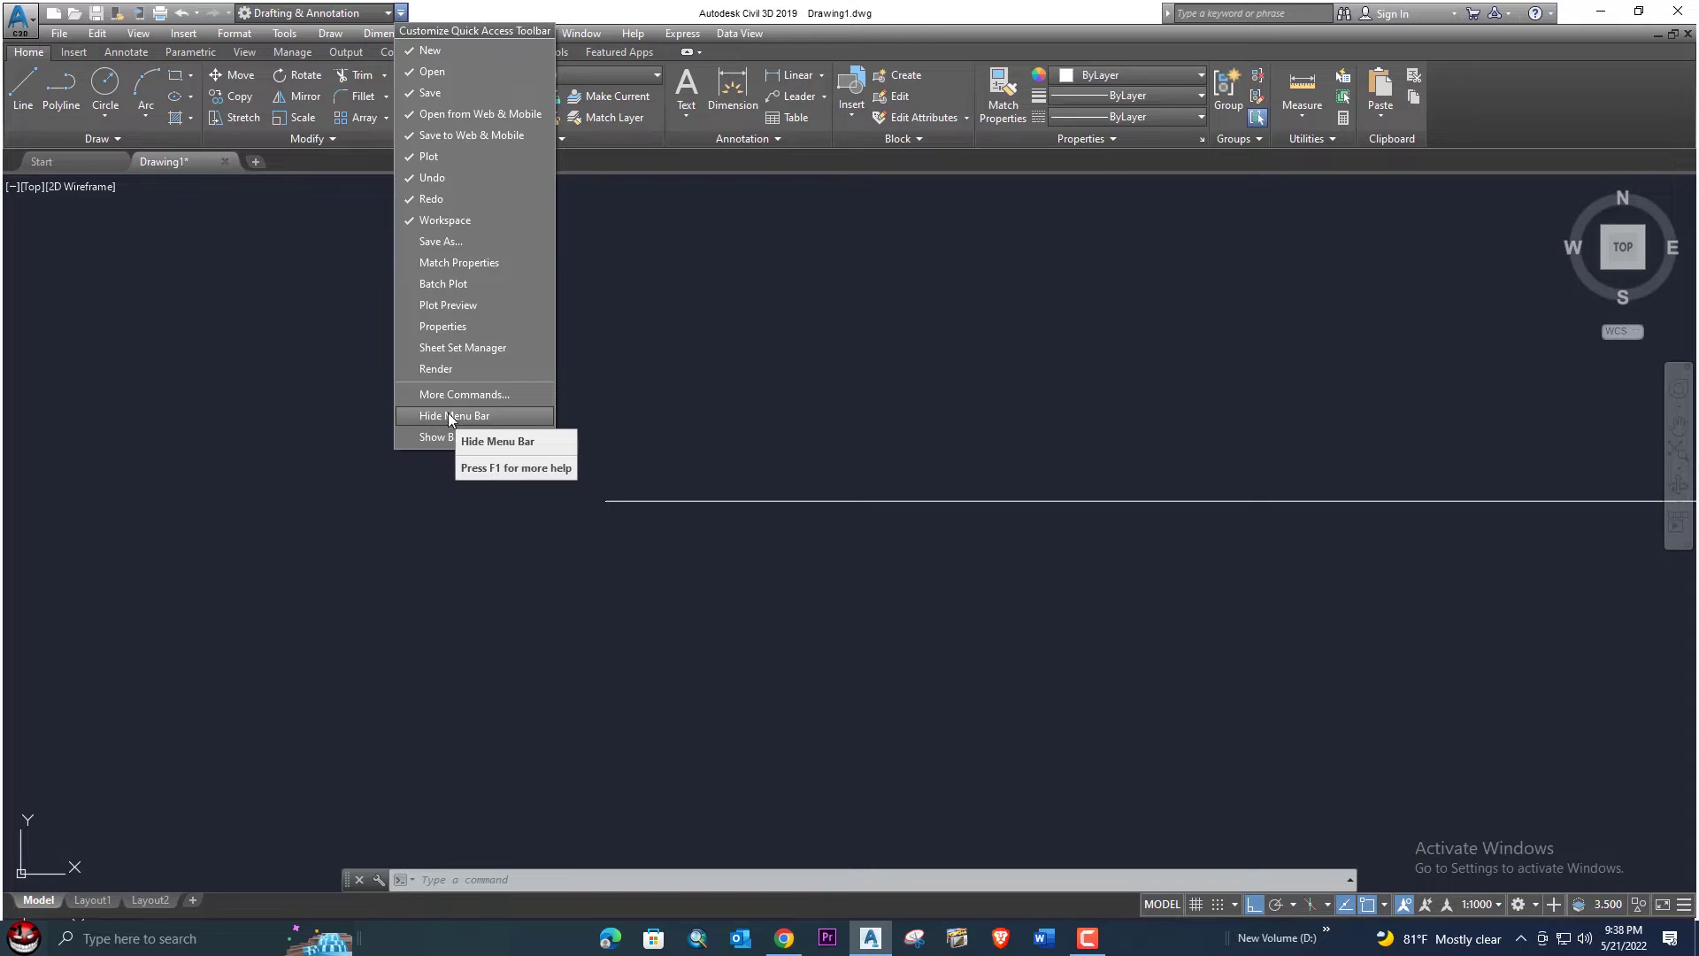
{"action": "left_click", "coordinate": [276, 300]}
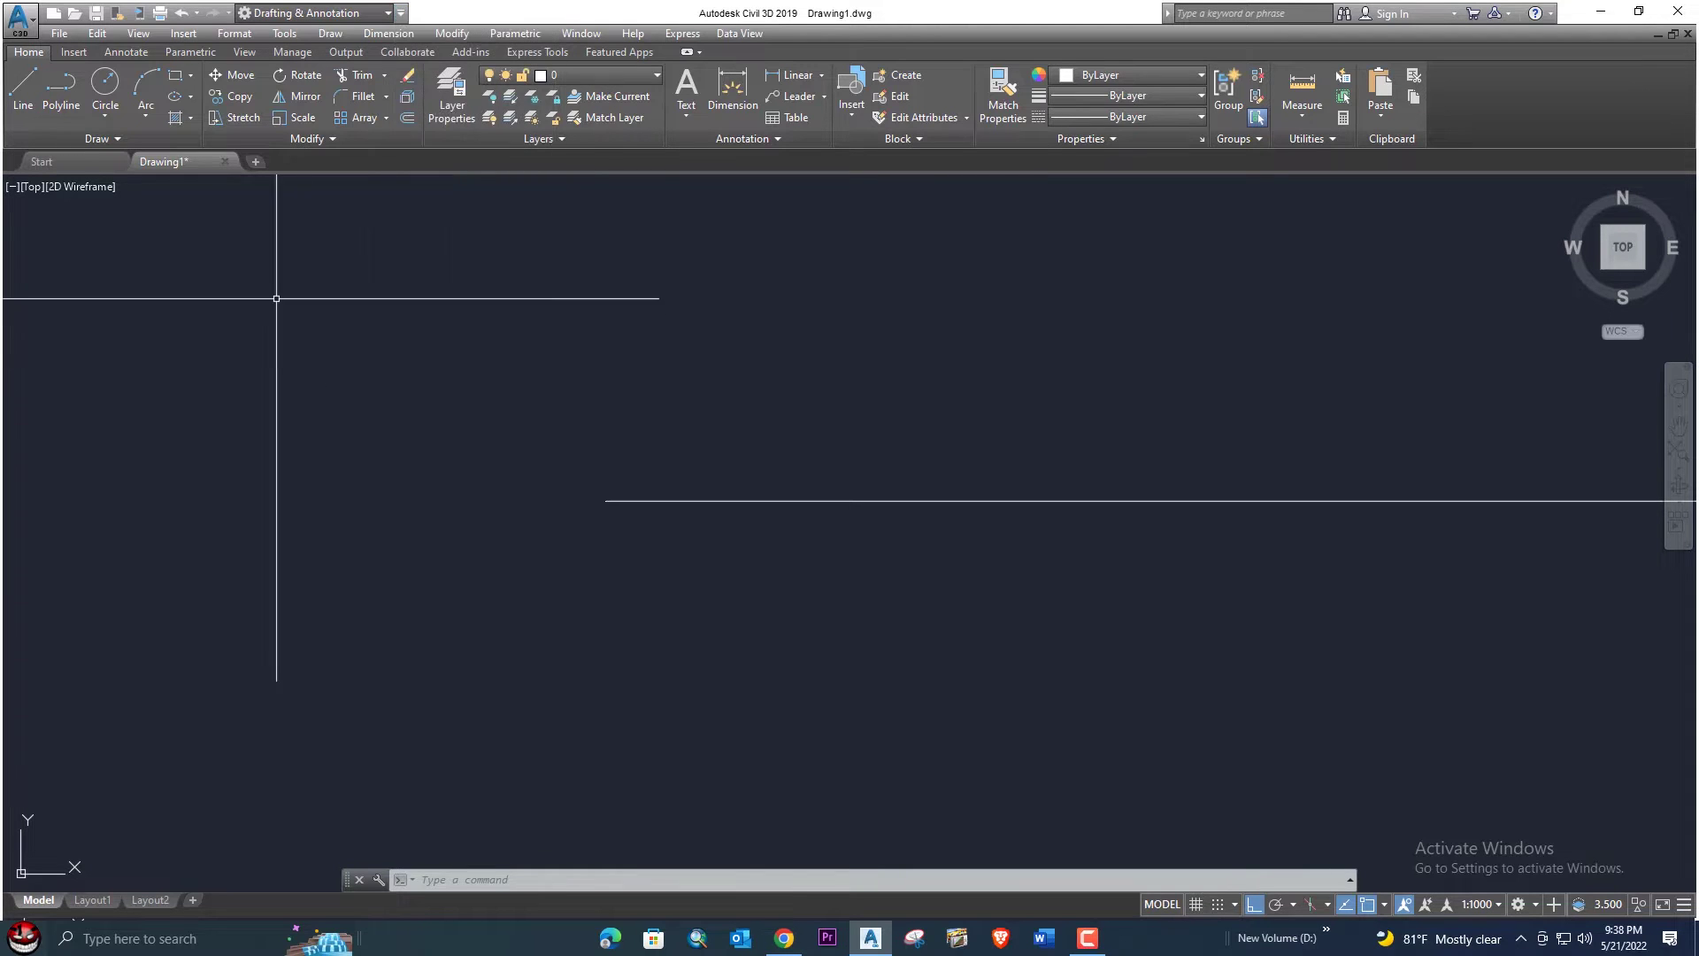
{"action": "left_click", "coordinate": [254, 297]}
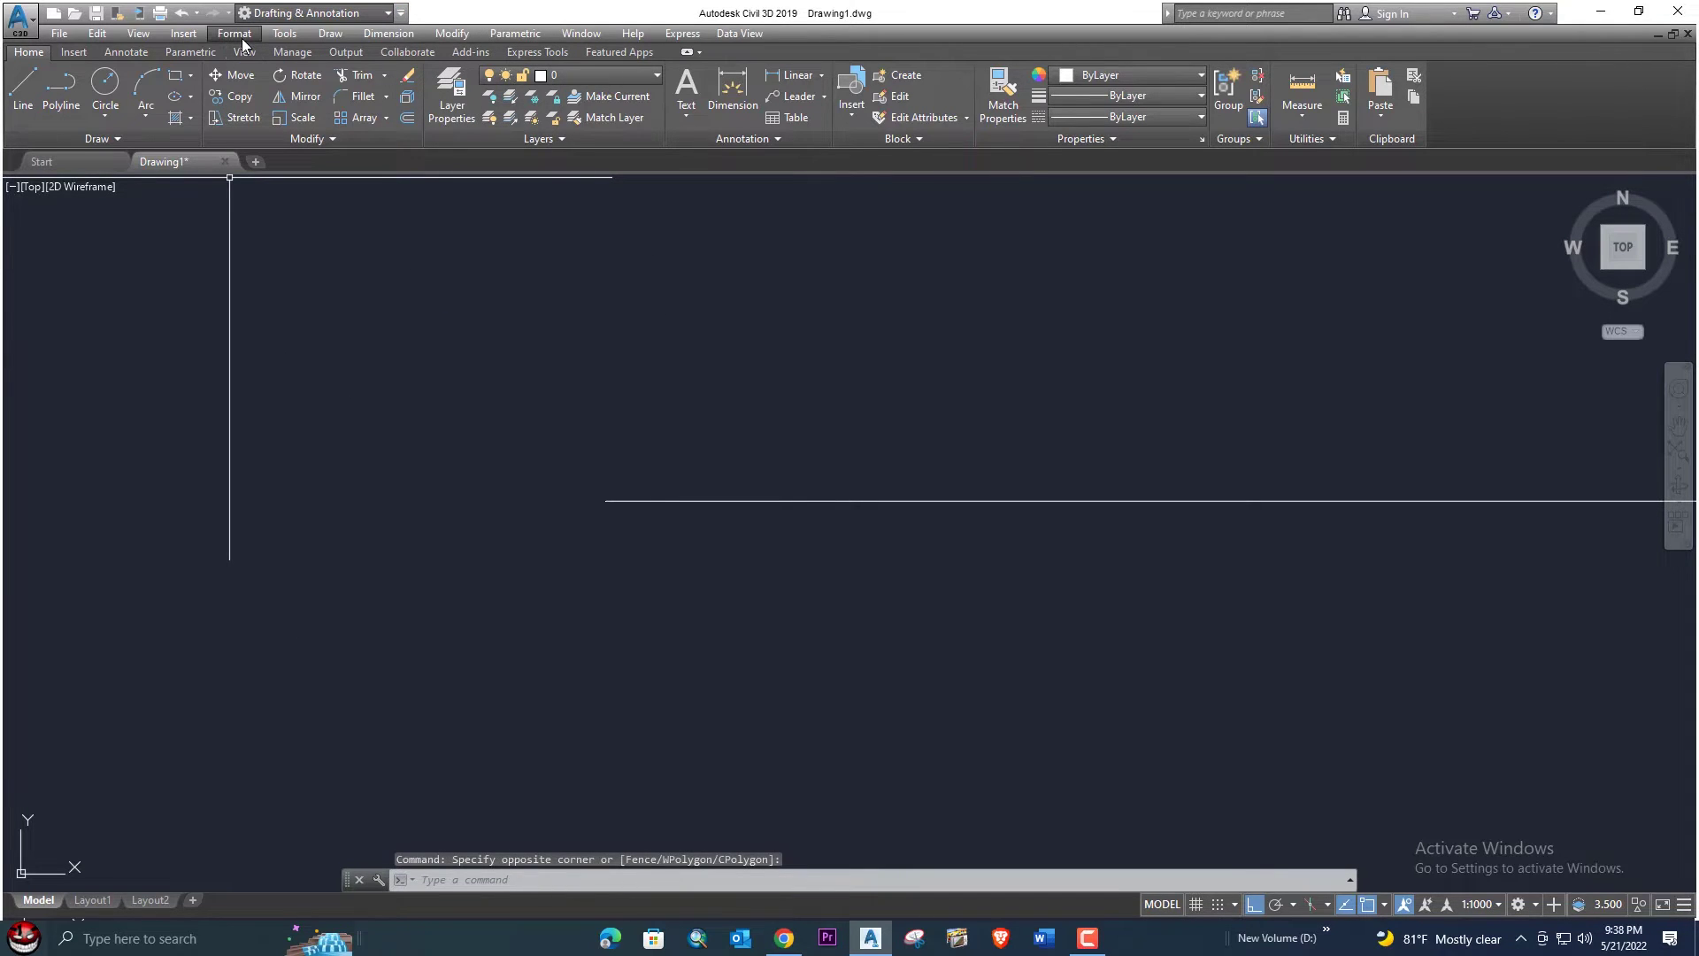
{"action": "left_click", "coordinate": [233, 34]}
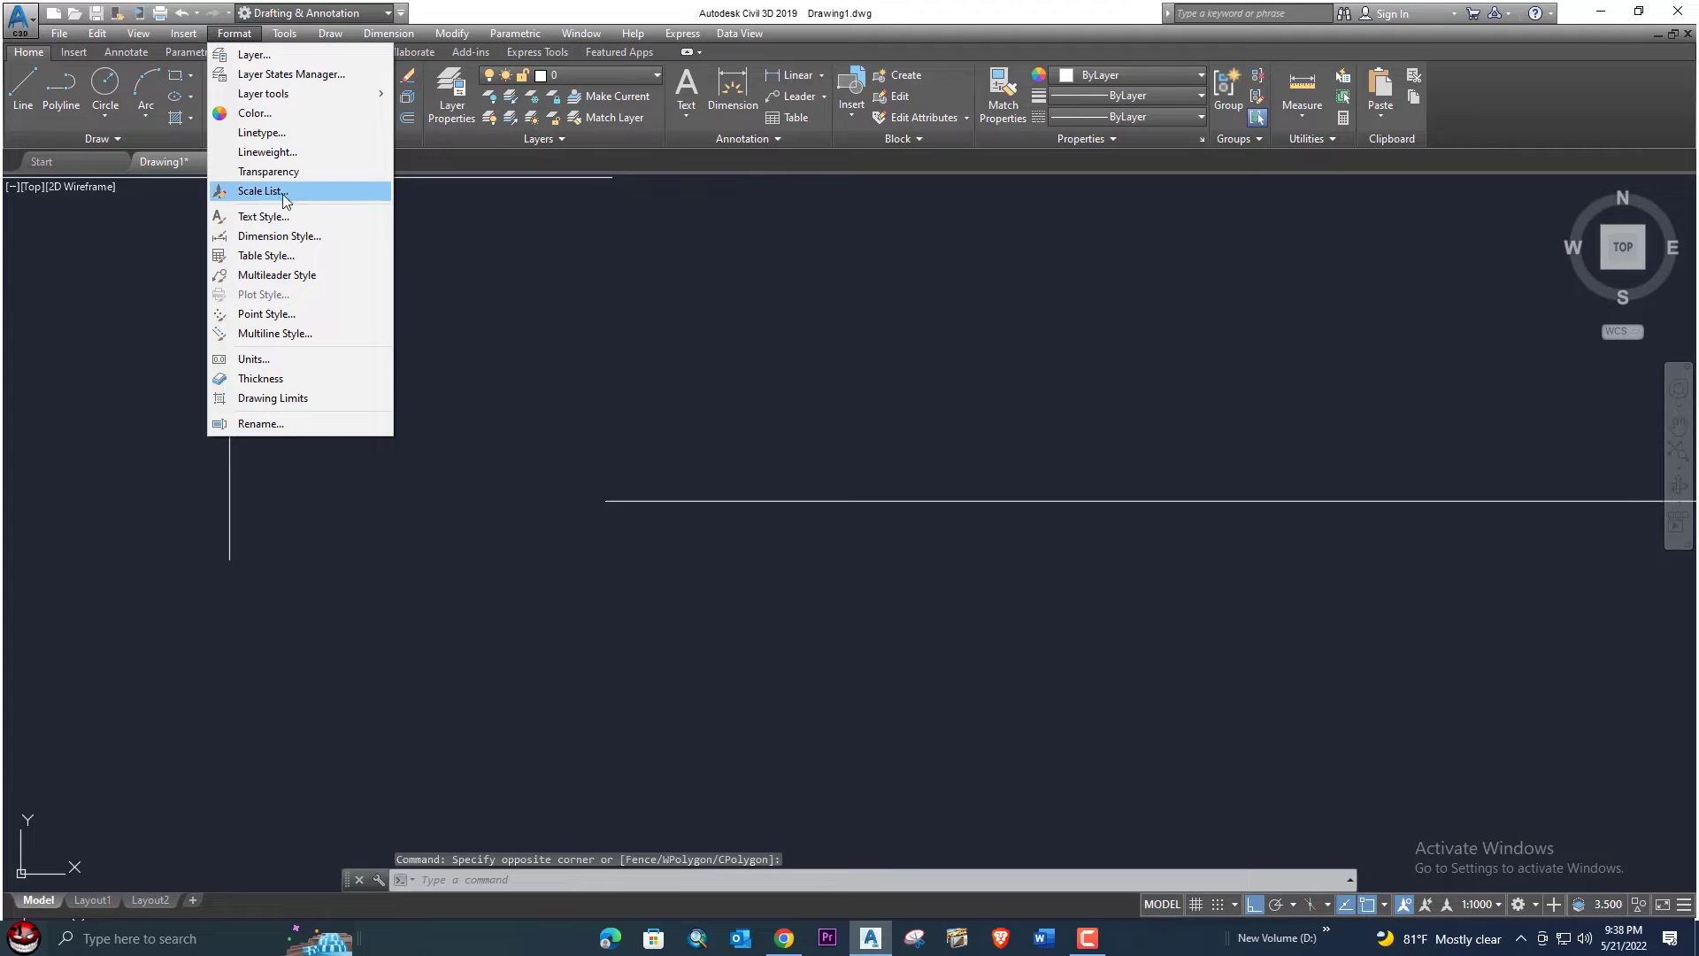
{"action": "left_click", "coordinate": [294, 317]}
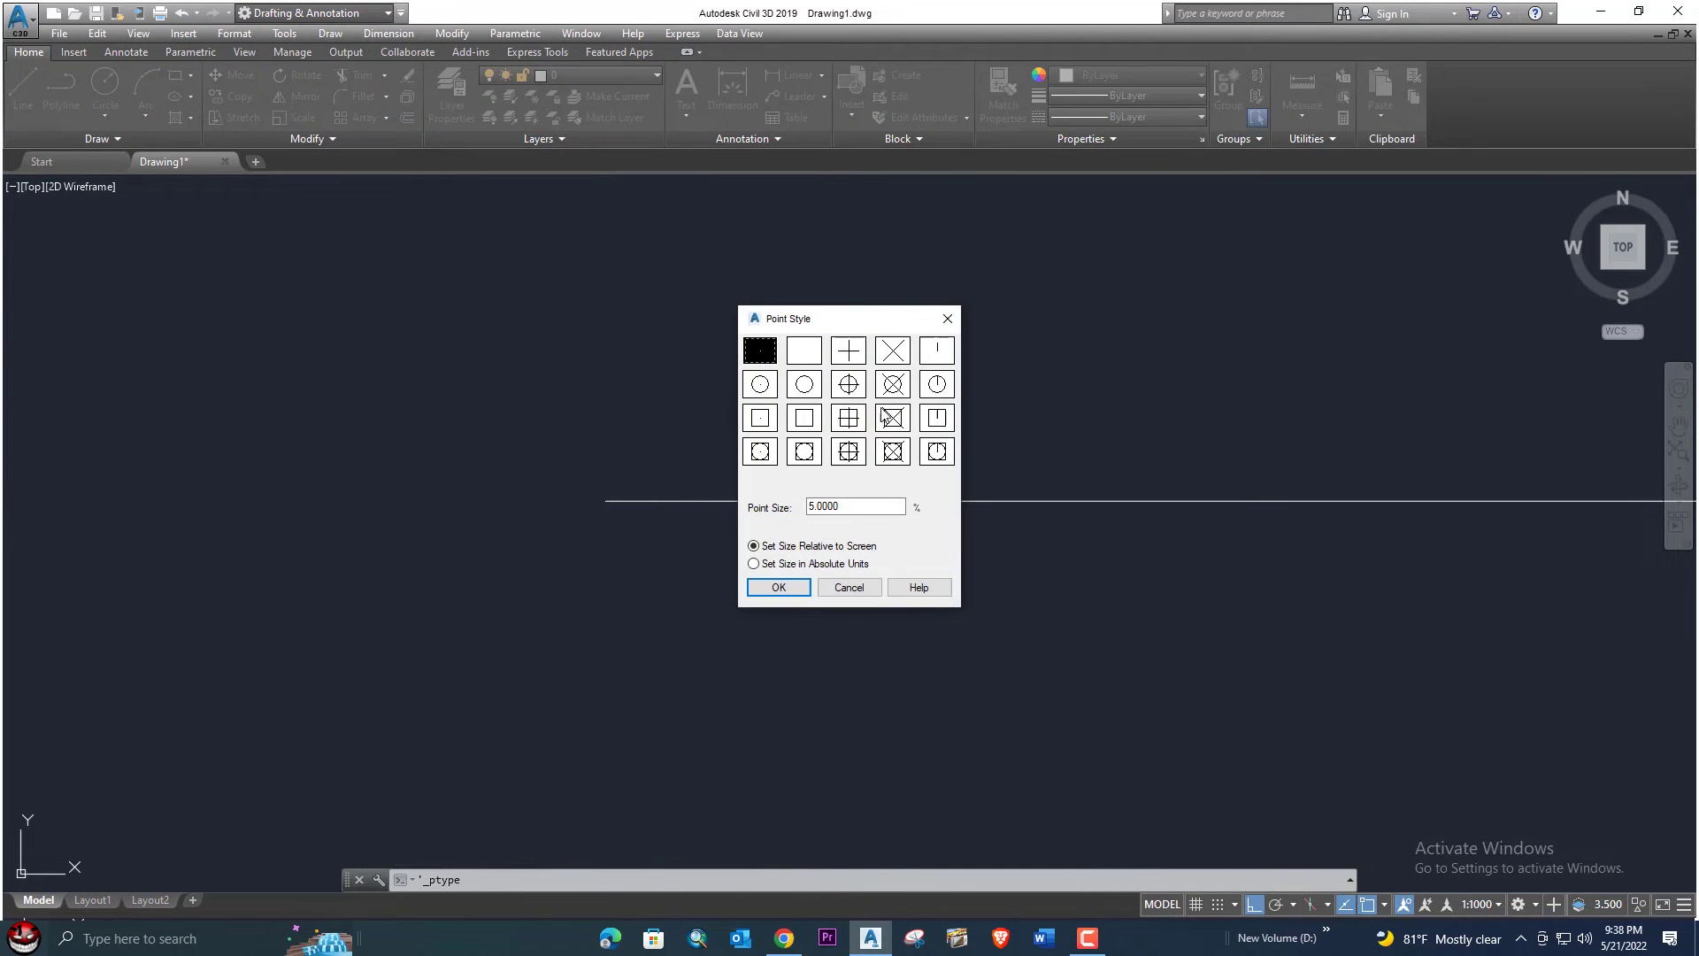
{"action": "left_click", "coordinate": [945, 319]}
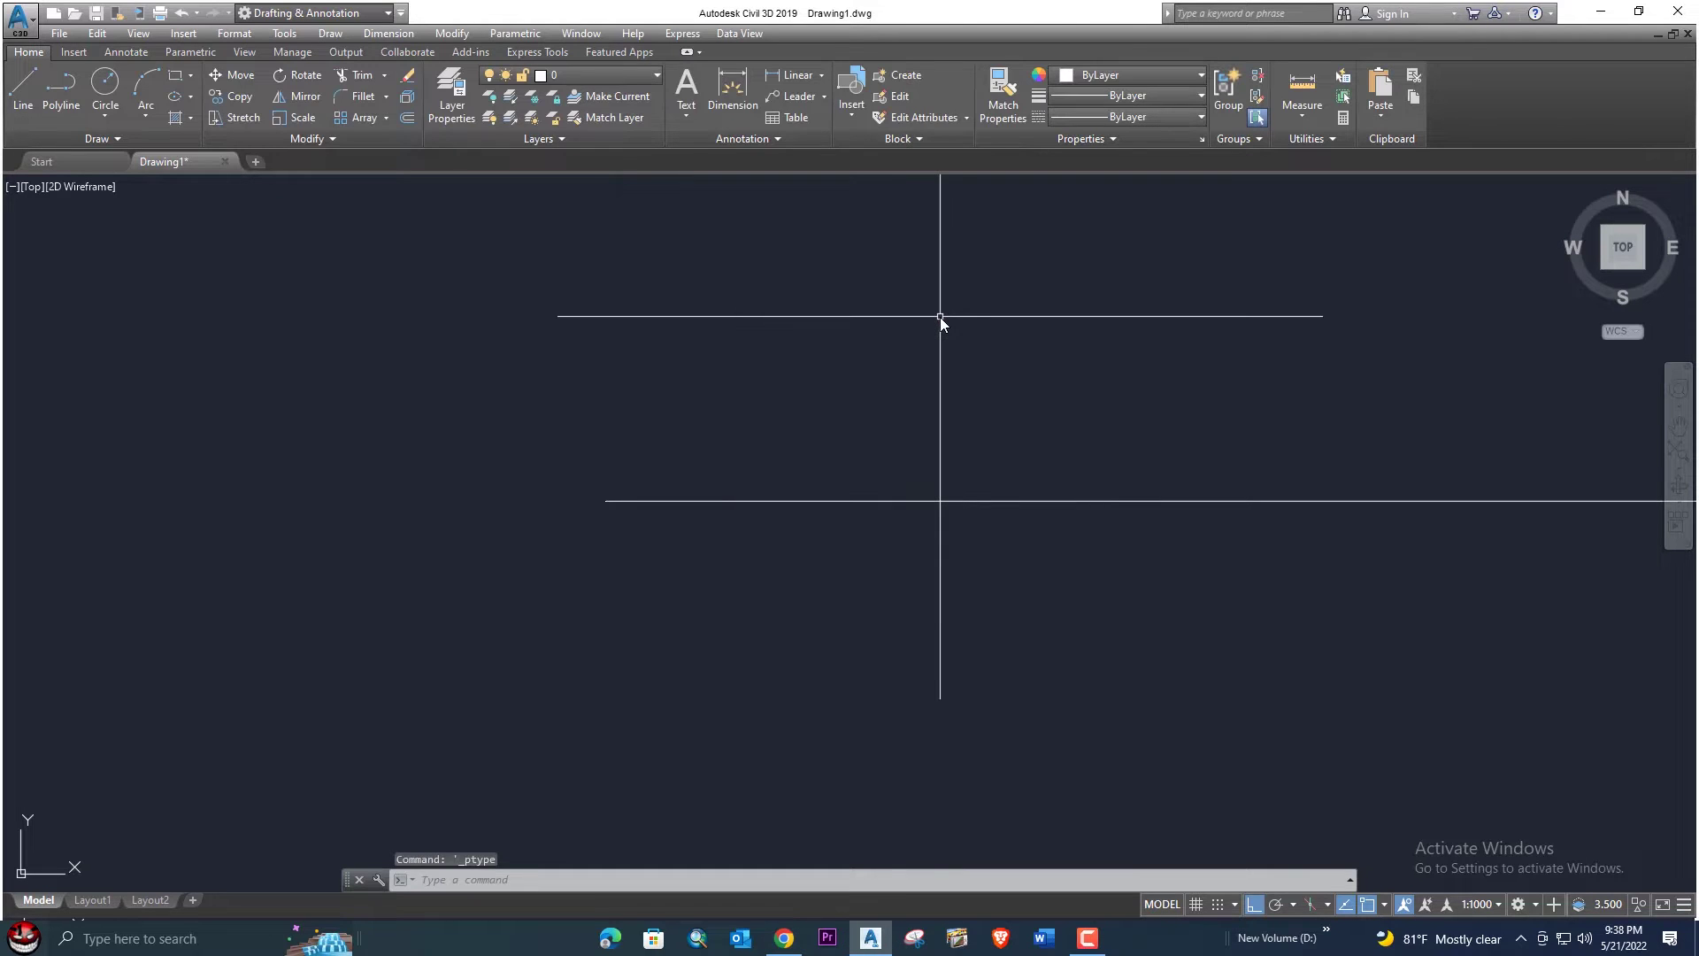
{"action": "type", "text": "ddtype"}
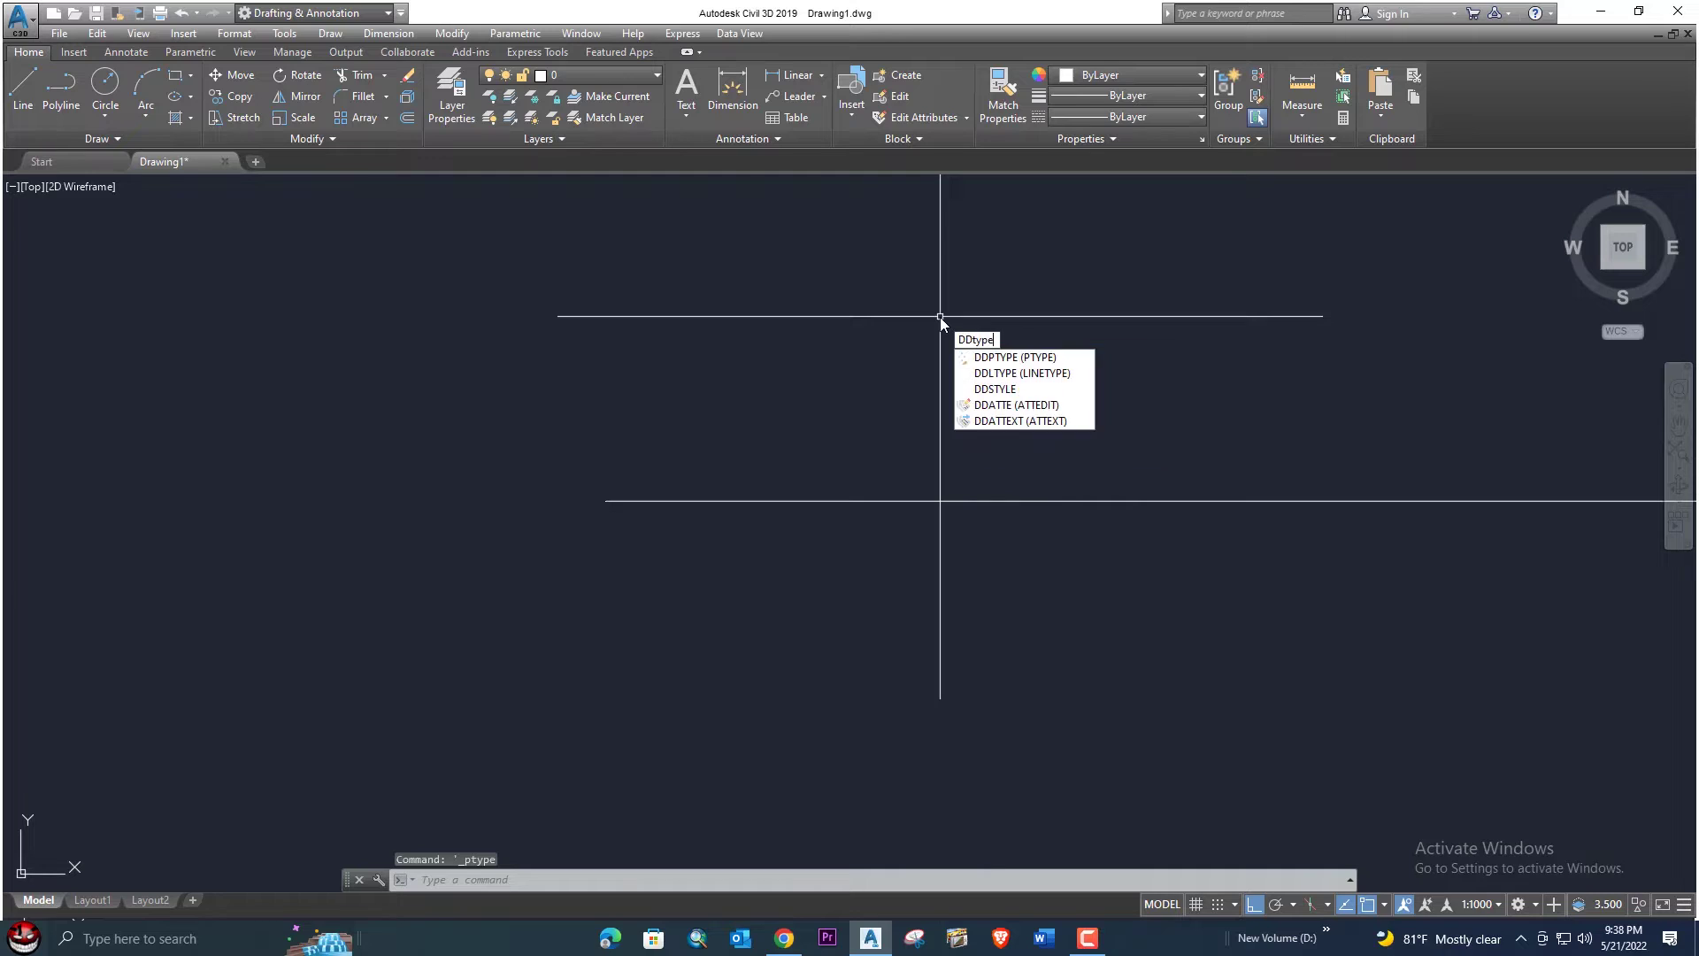
{"action": "key", "text": "Return"}
{"action": "key", "text": "Escape"}
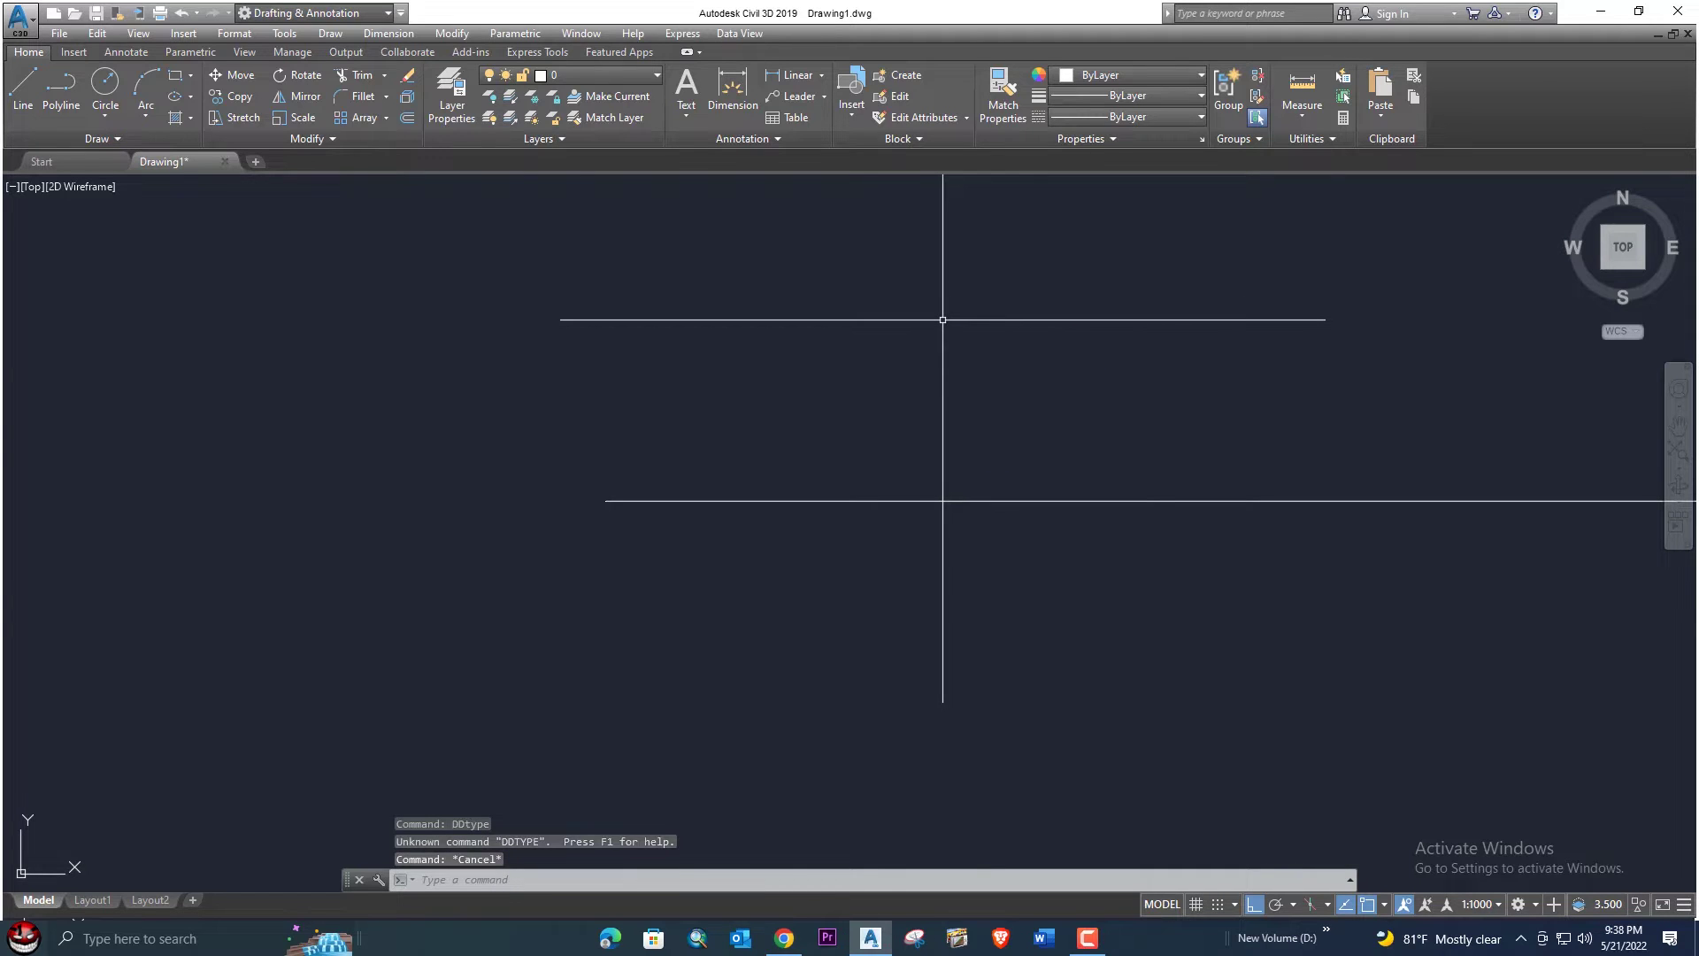
- Set the point style to the circle-with-X marker at point size 1
{"action": "type", "text": "ddtype"}
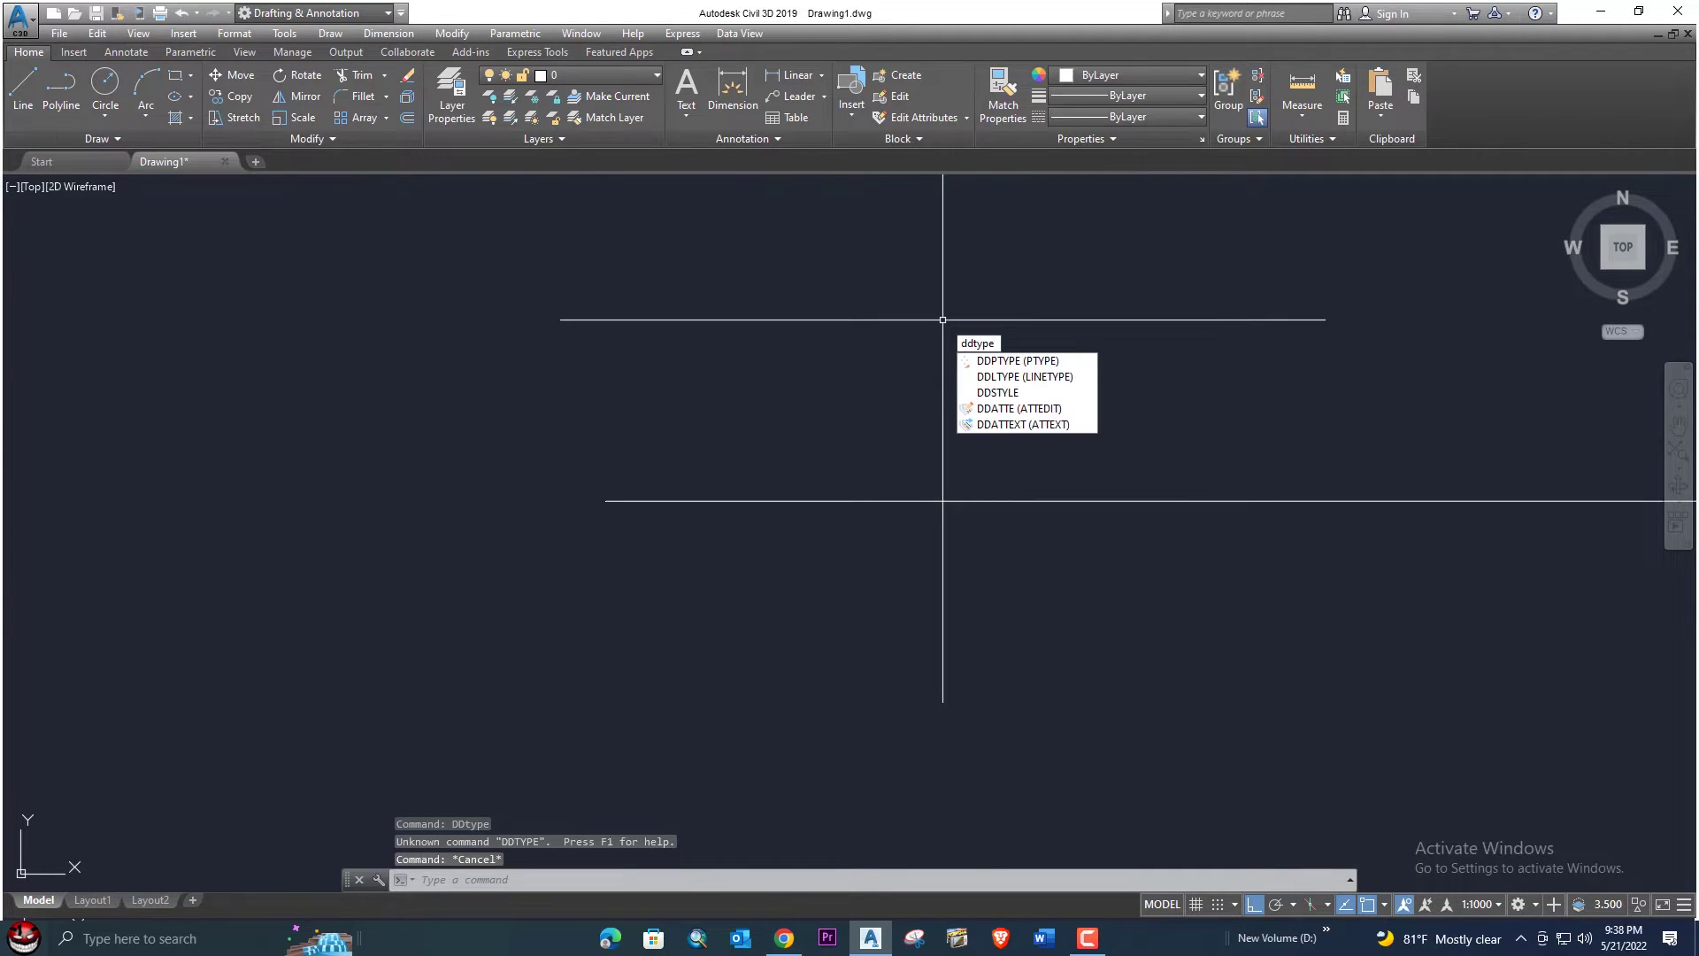
{"action": "left_click", "coordinate": [1019, 361]}
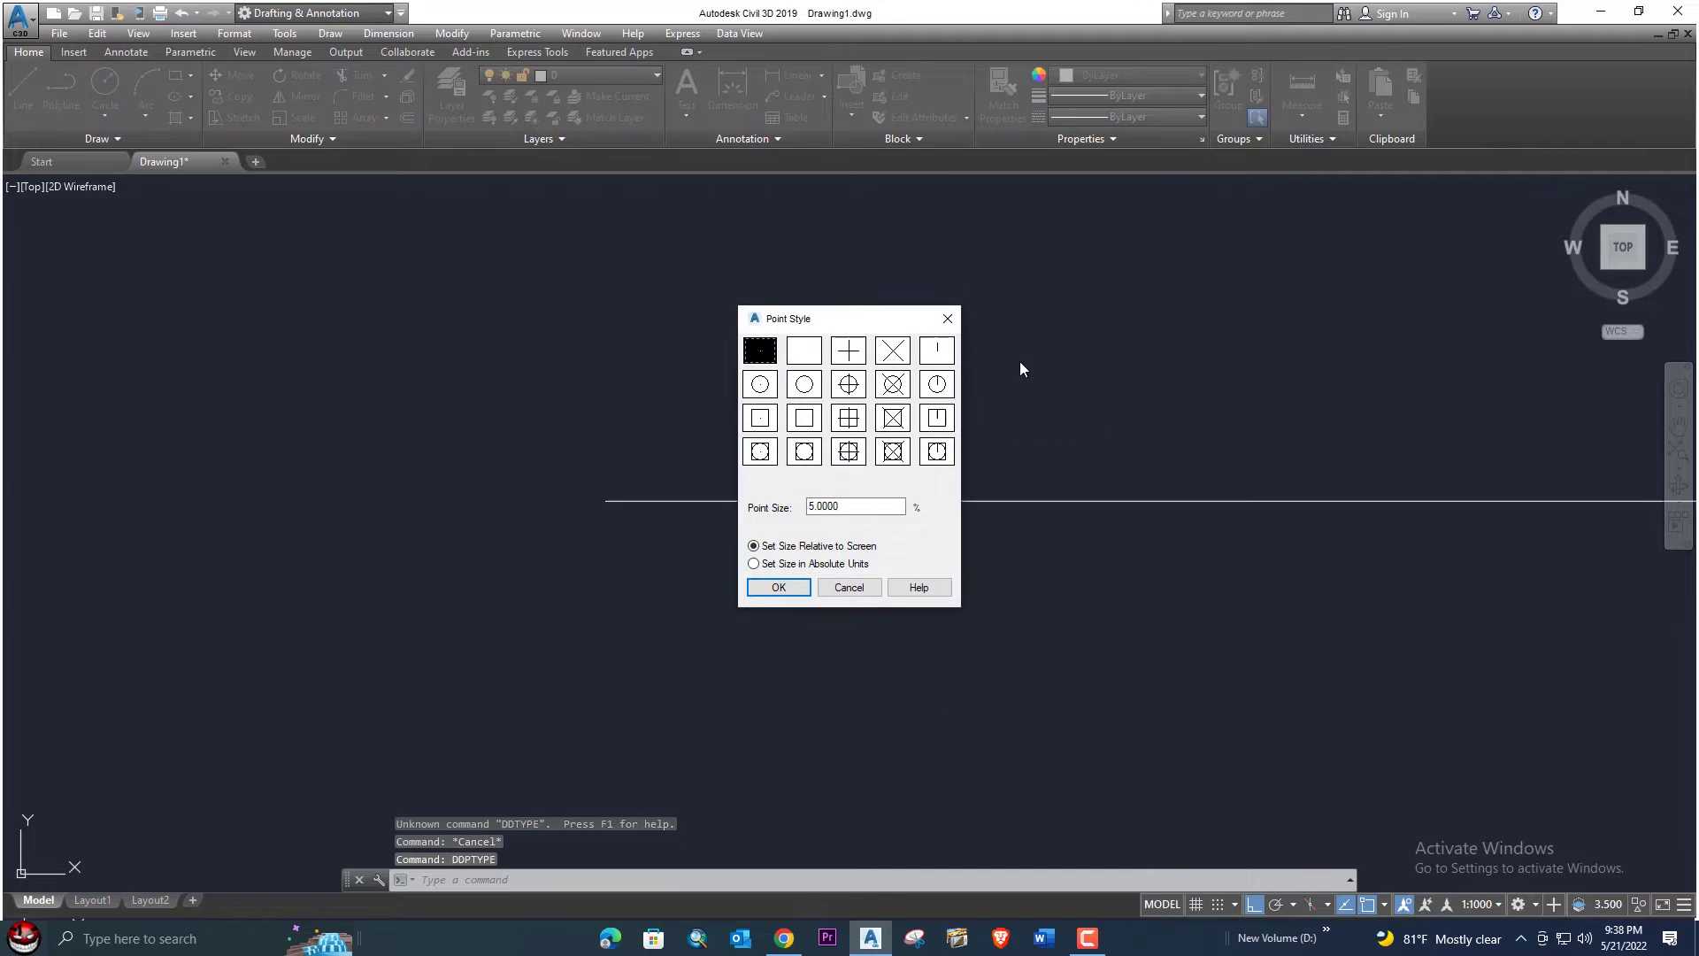
{"action": "left_click", "coordinate": [892, 383]}
{"action": "double_click", "coordinate": [850, 506]}
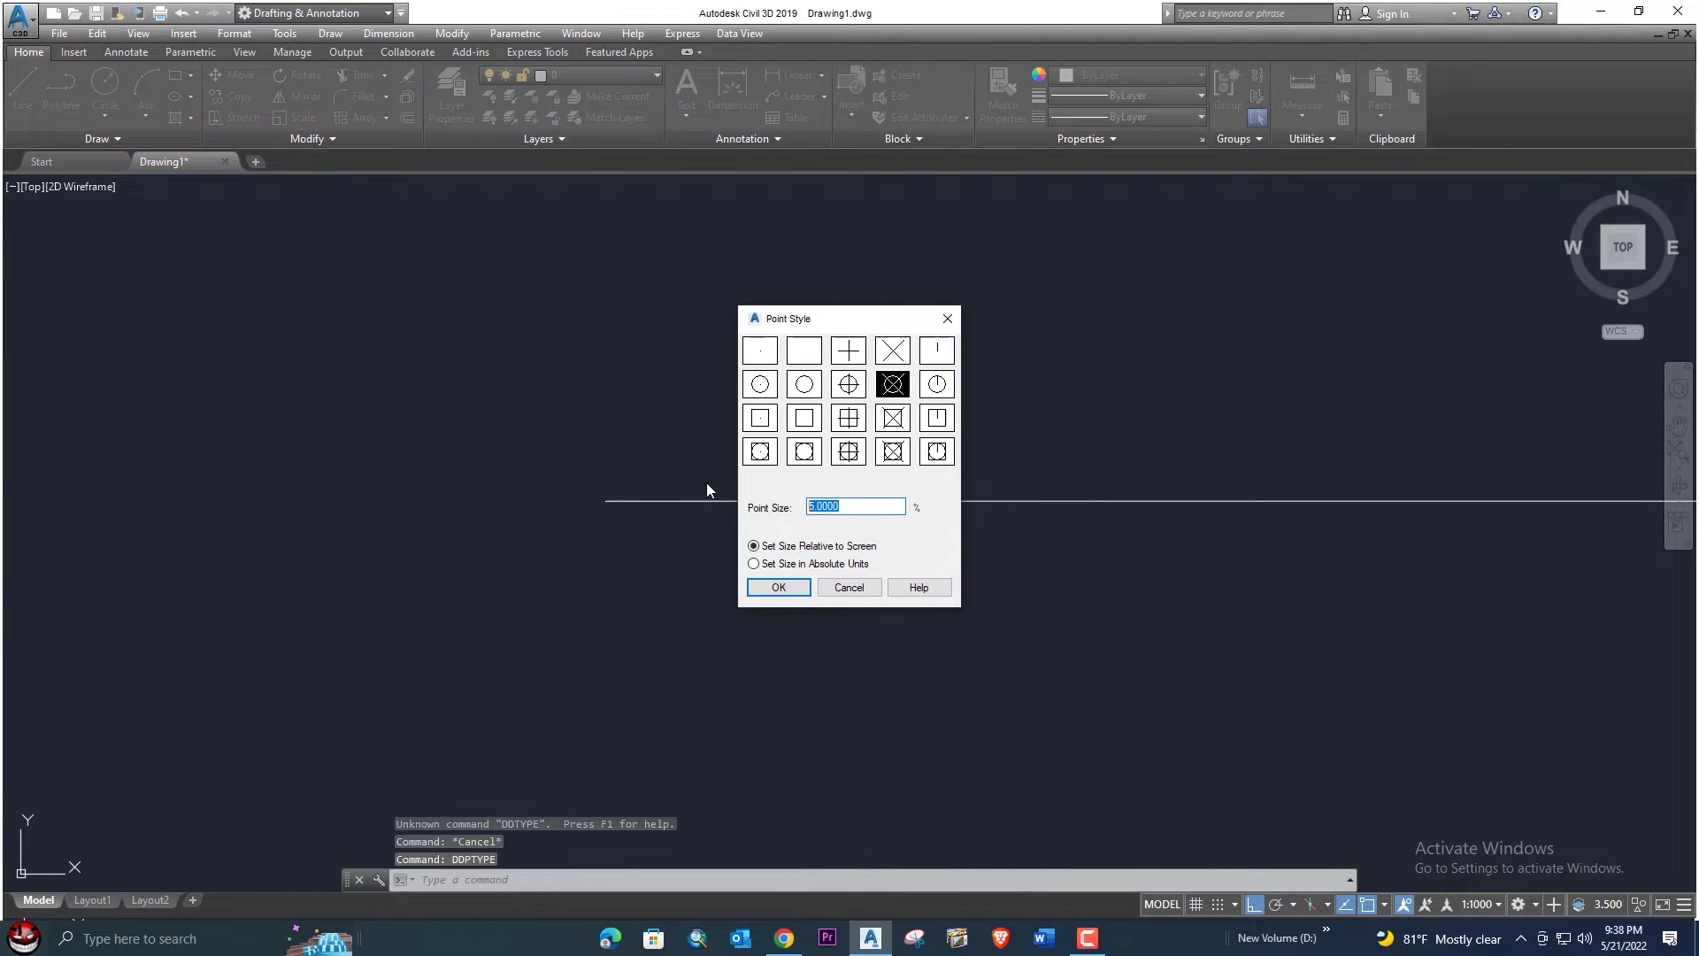
{"action": "type", "text": "2"}
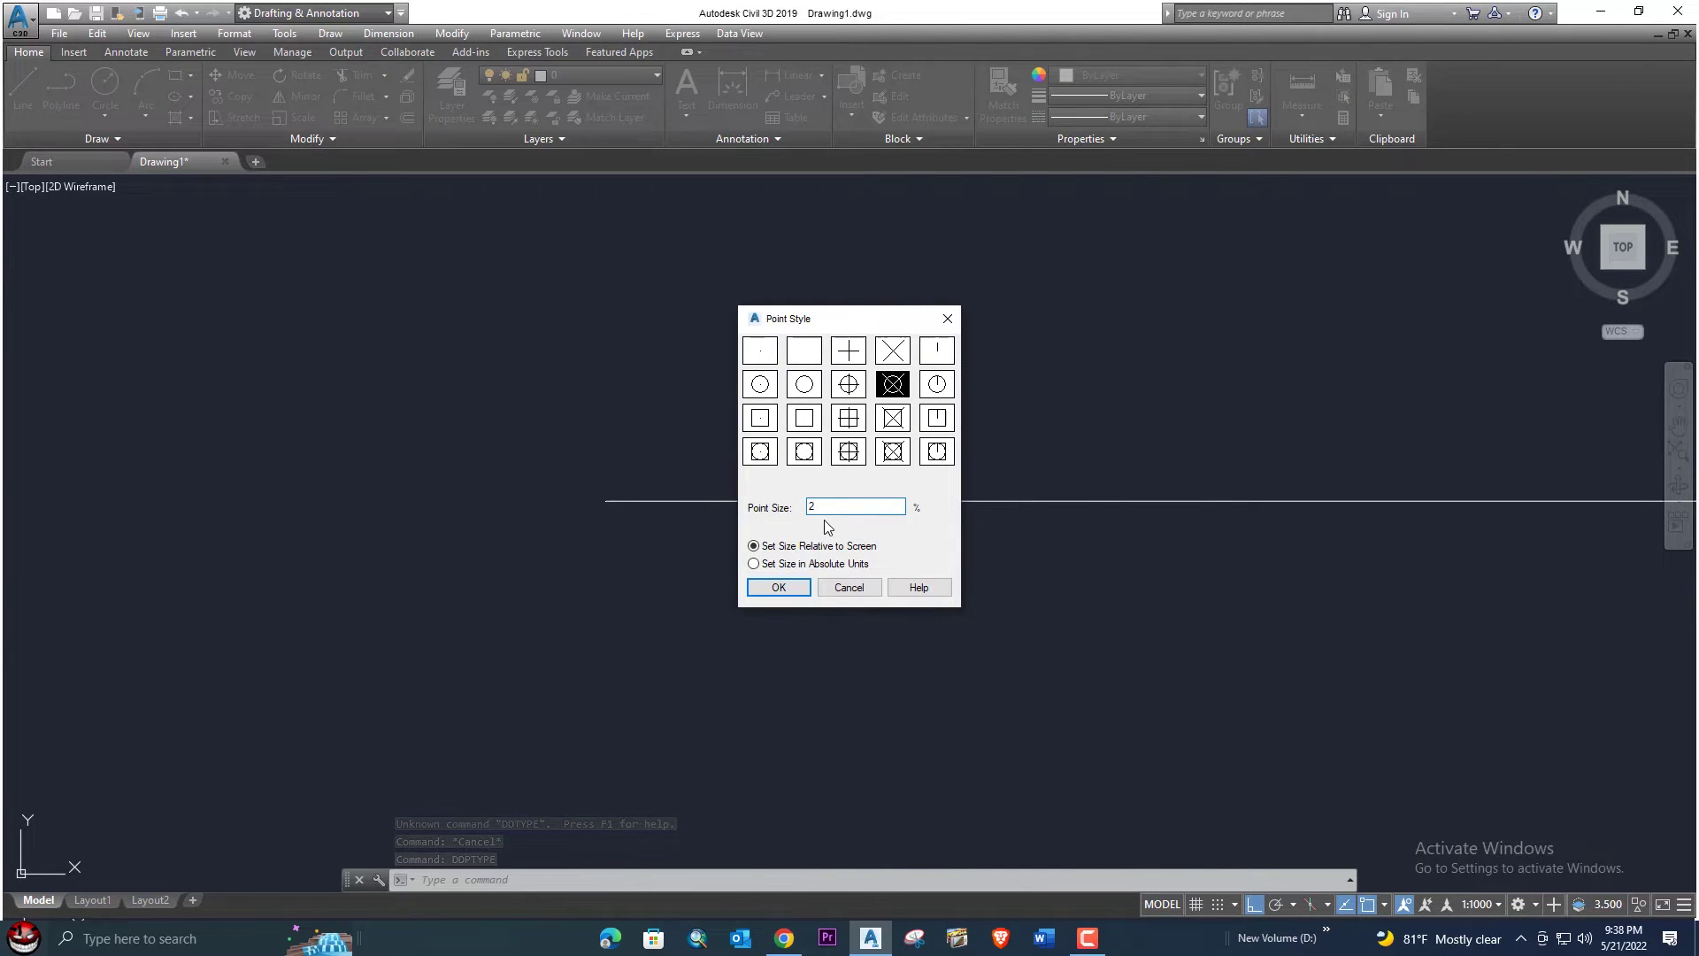
{"action": "key", "text": "BackSpace"}
{"action": "type", "text": "1"}
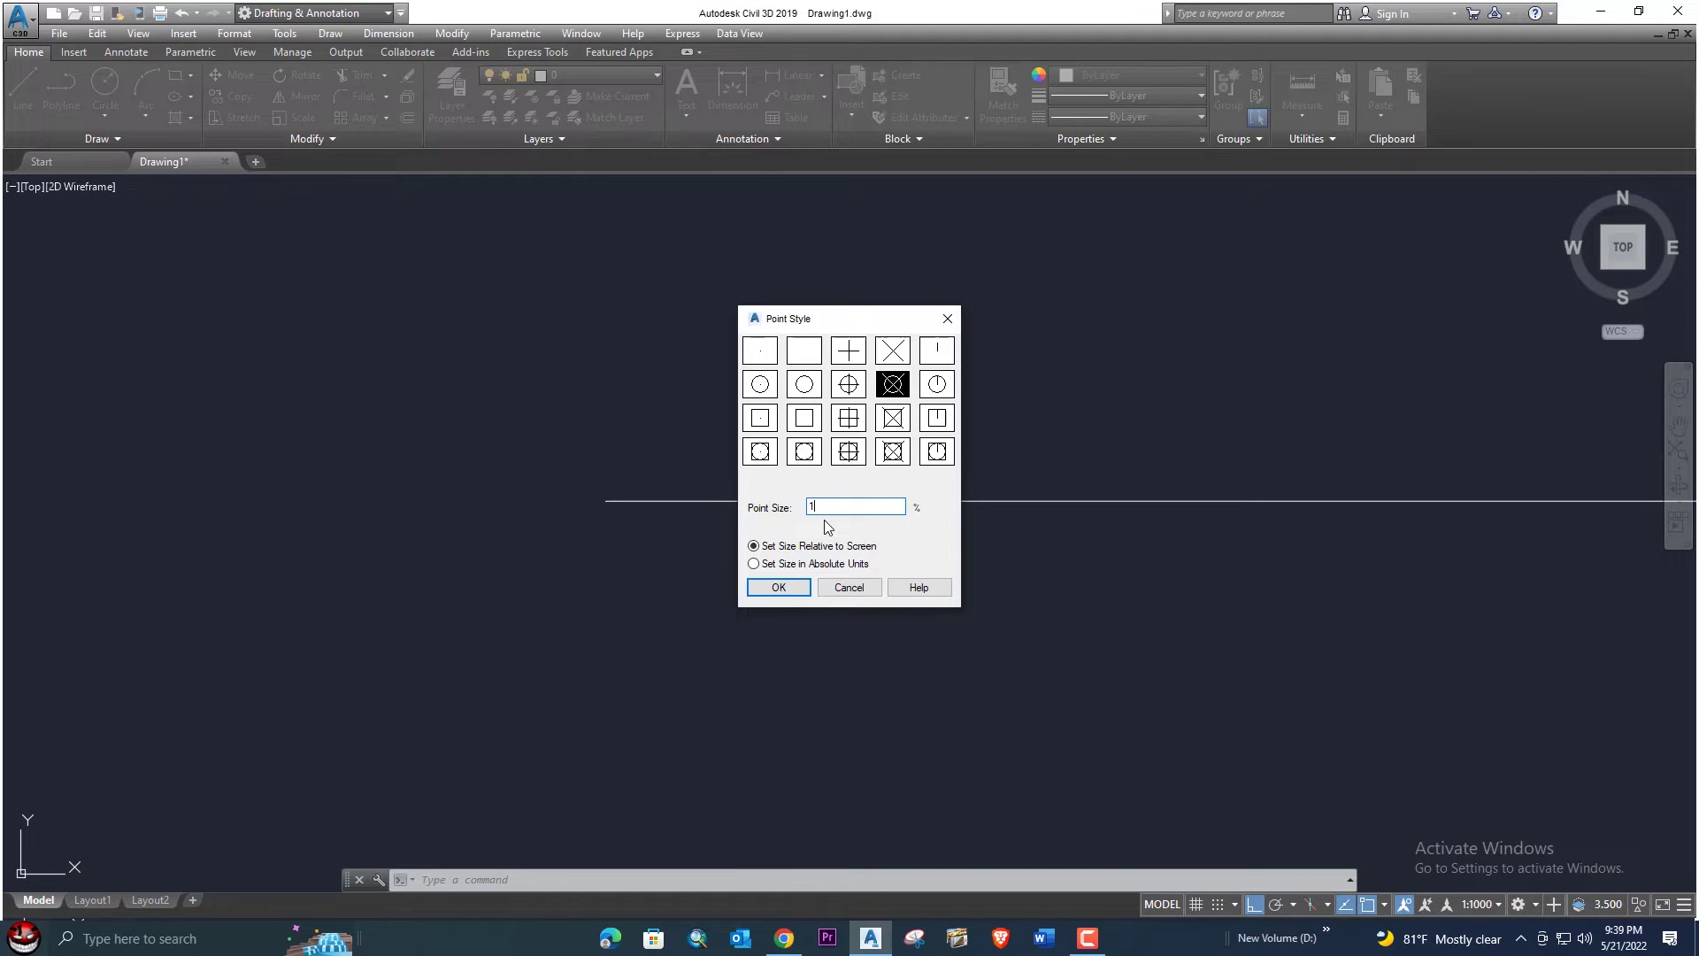
{"action": "left_click", "coordinate": [779, 584]}
- Run MEASURE on the 50-unit line with a 10-unit interval and recenter the view
{"action": "scroll", "coordinate": [629, 500], "scroll_direction": "up", "scroll_amount": 3}
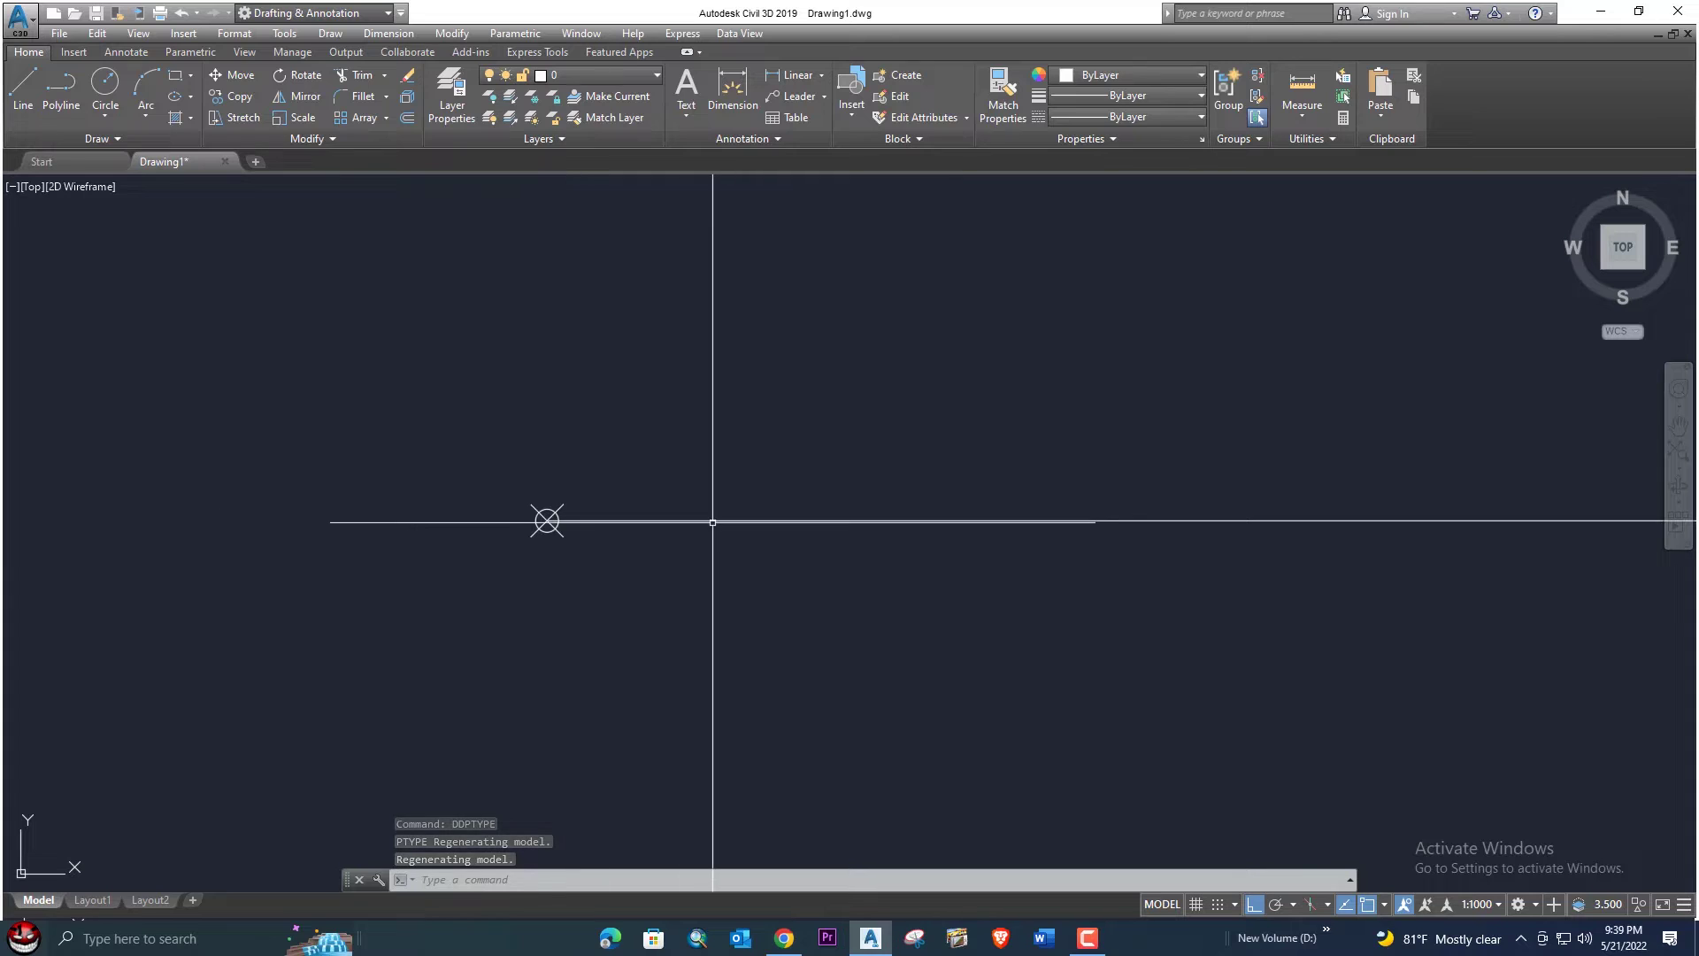
{"action": "scroll", "coordinate": [714, 520], "scroll_direction": "down", "scroll_amount": 2}
{"action": "middle_click_drag", "start_coordinate": [980, 536], "coordinate": [718, 535]}
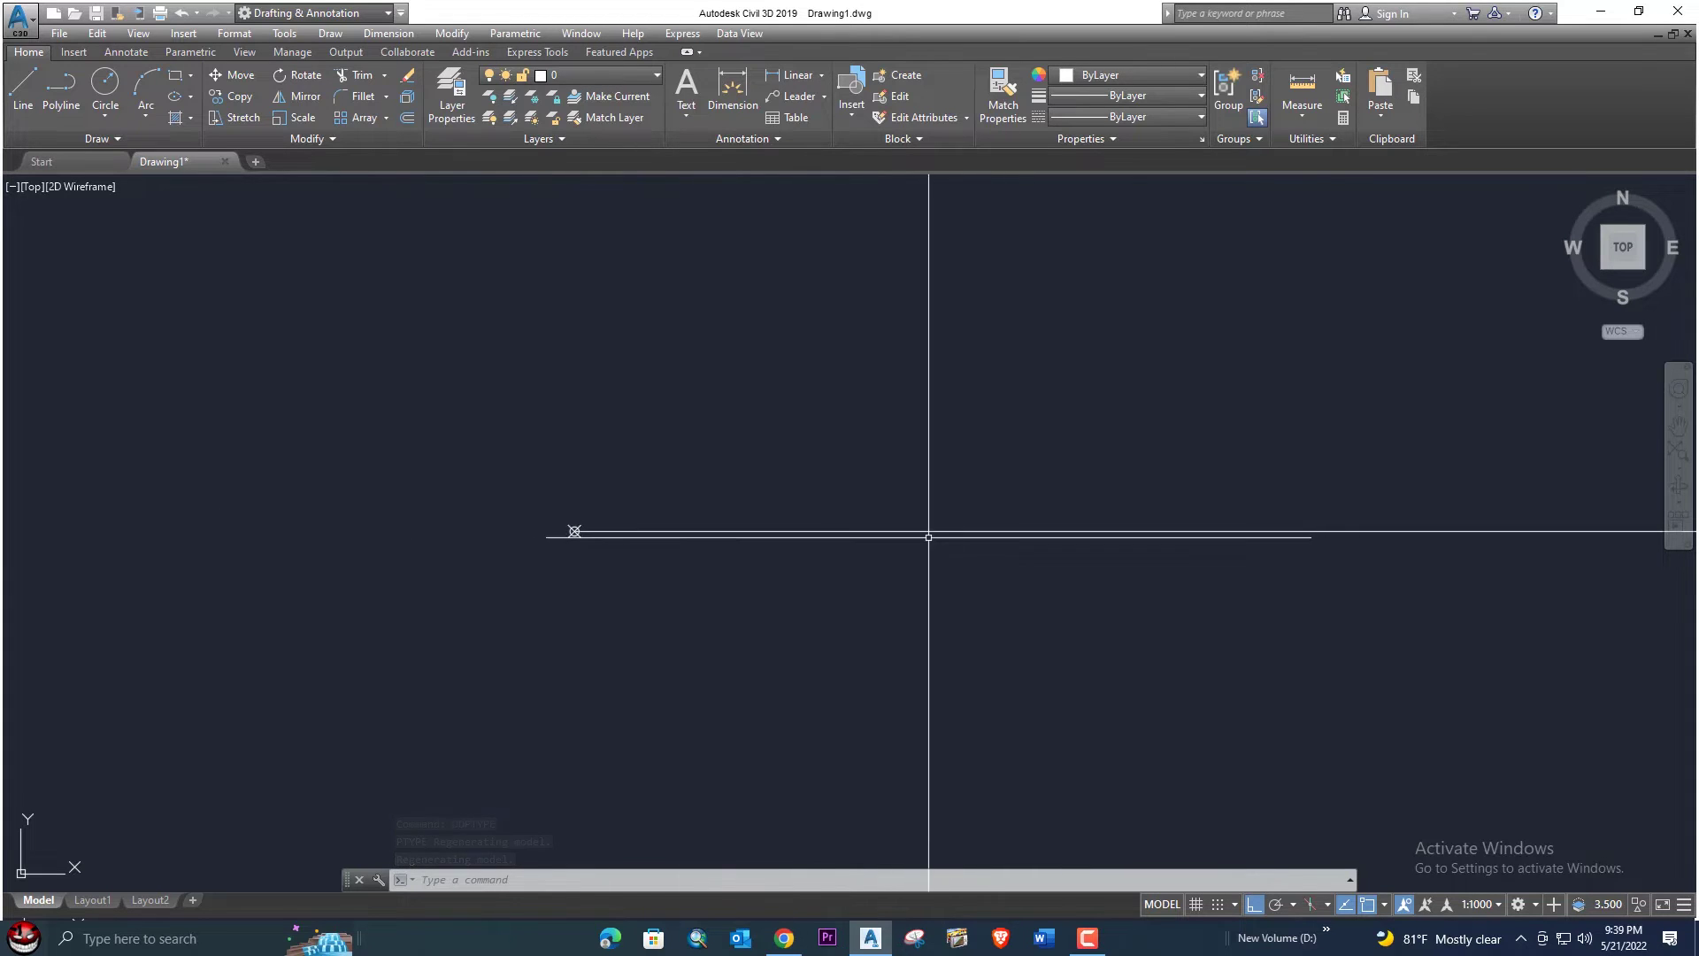
{"action": "type", "text": "ME"}
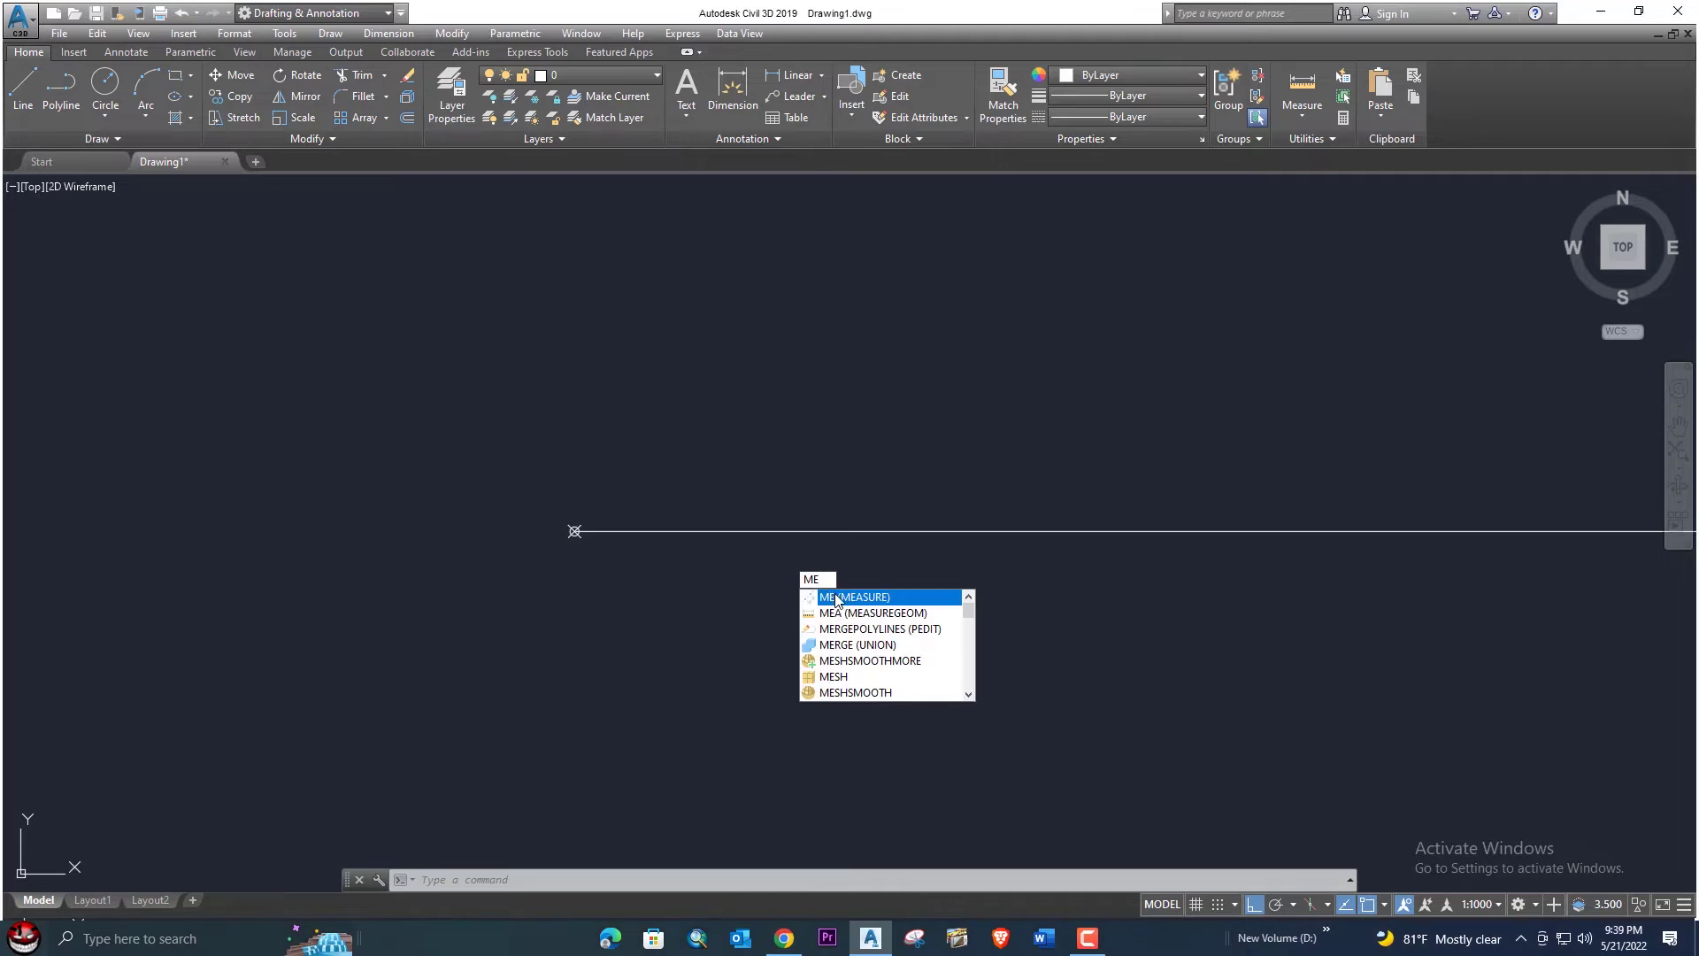
{"action": "left_click", "coordinate": [837, 597]}
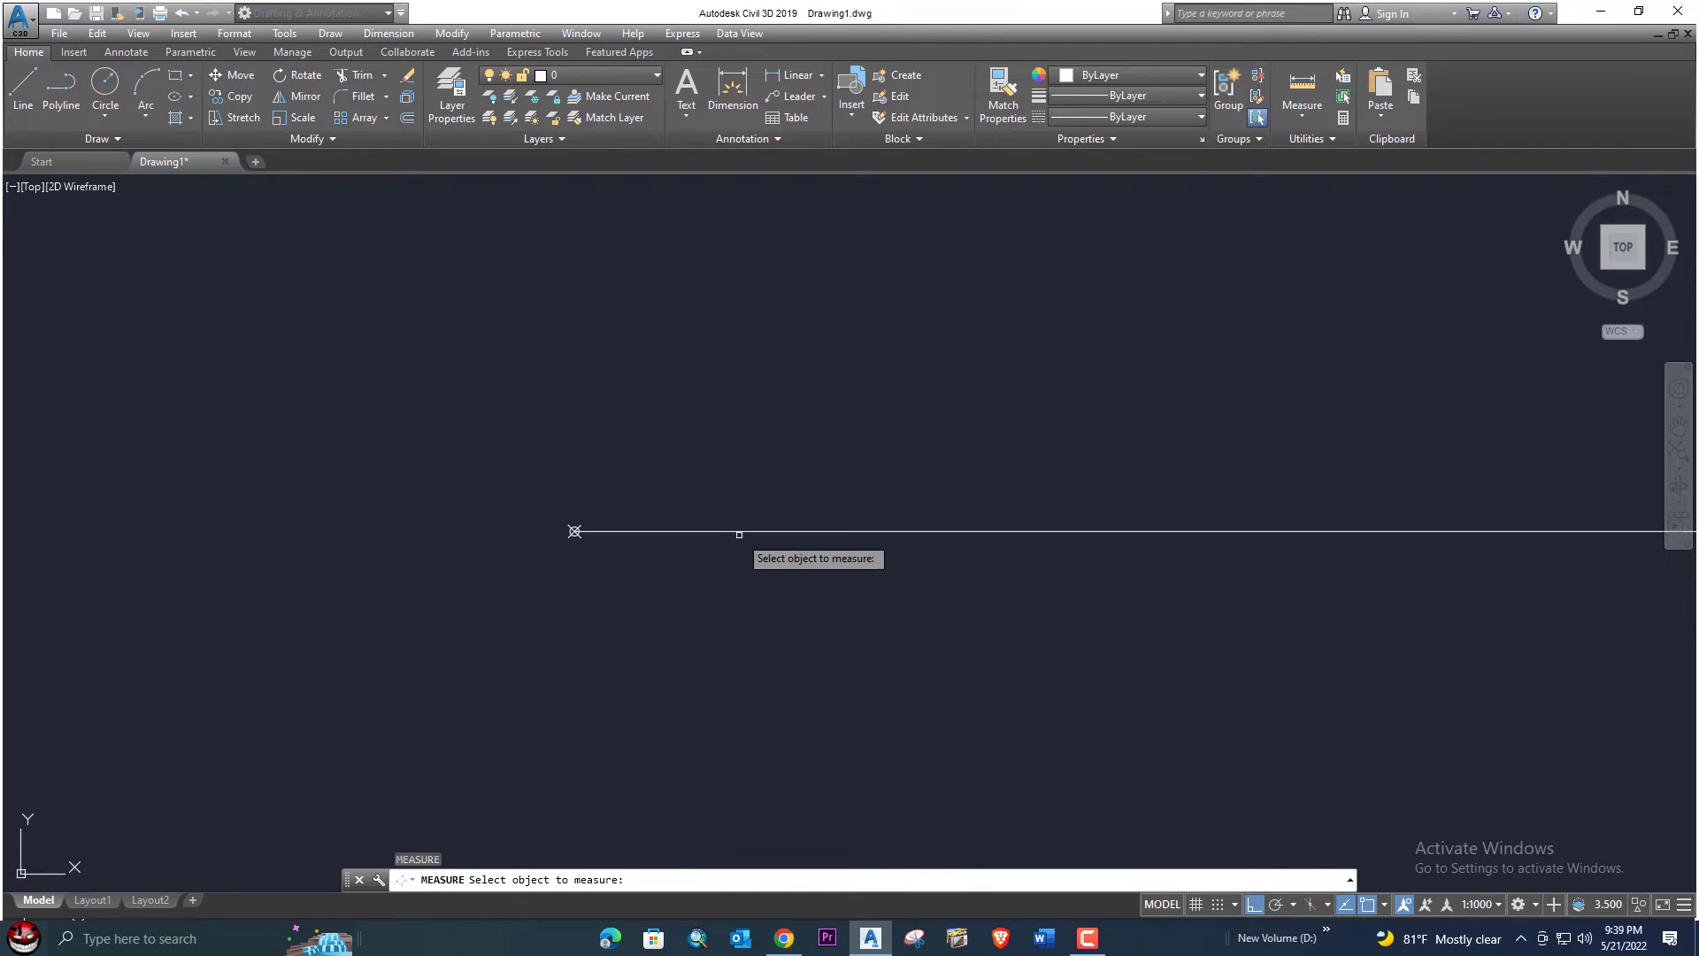
{"action": "left_click", "coordinate": [745, 531]}
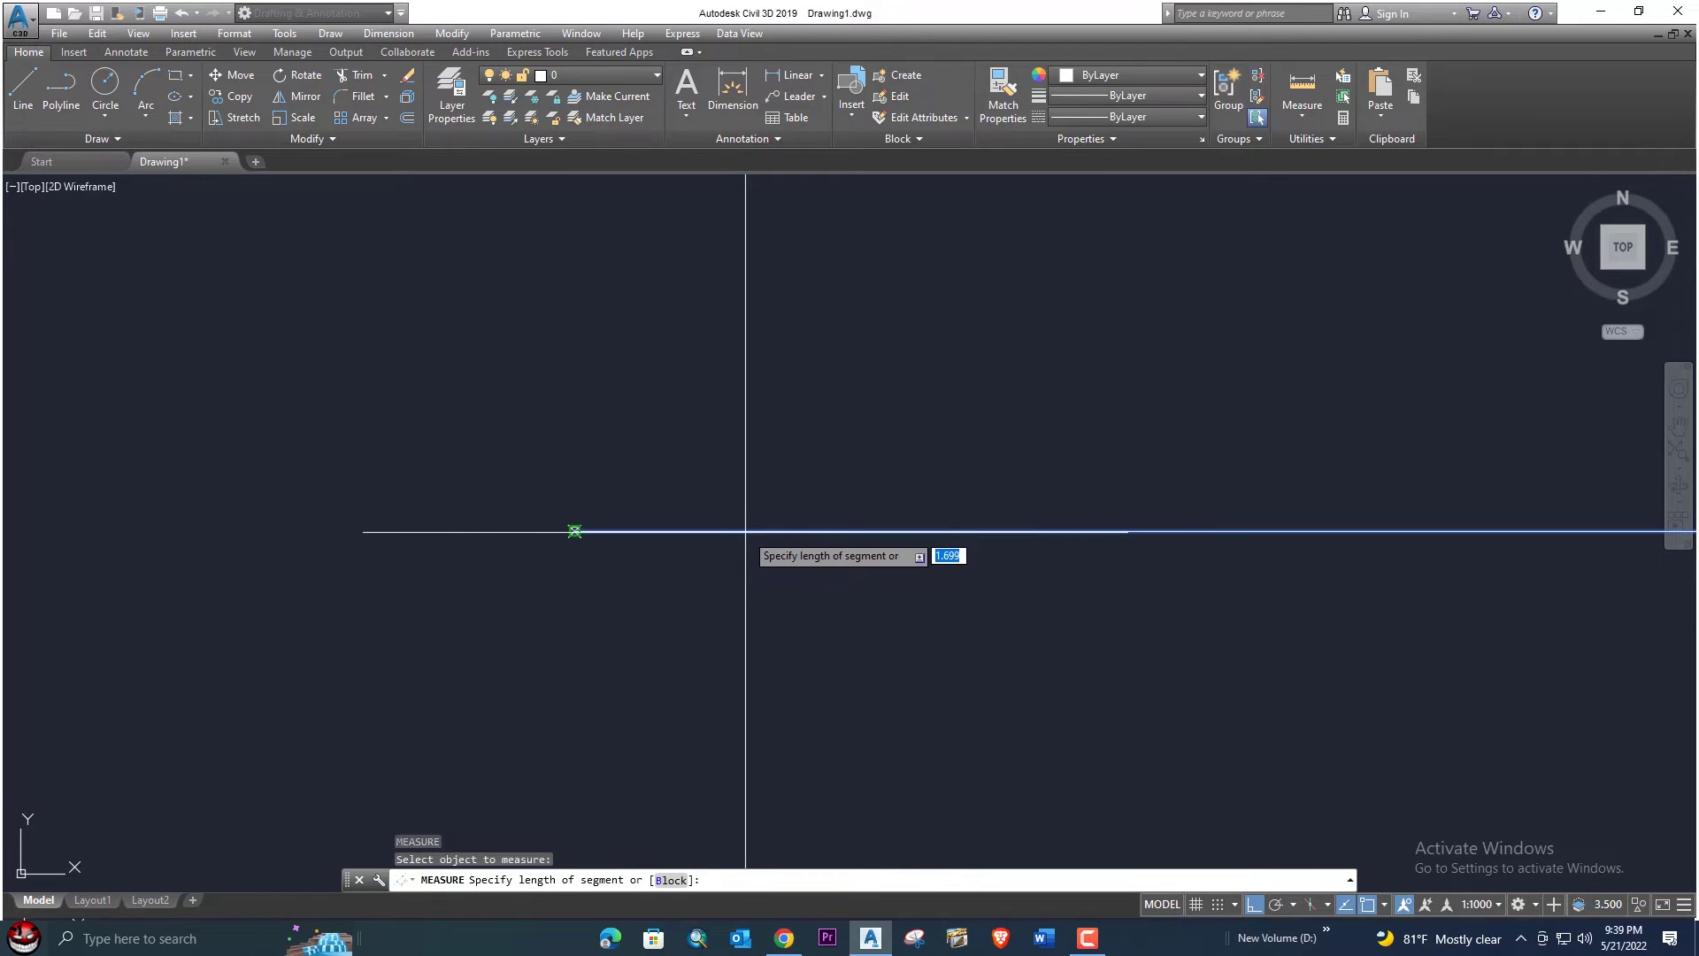
{"action": "type", "text": "10"}
{"action": "key", "text": "Return"}
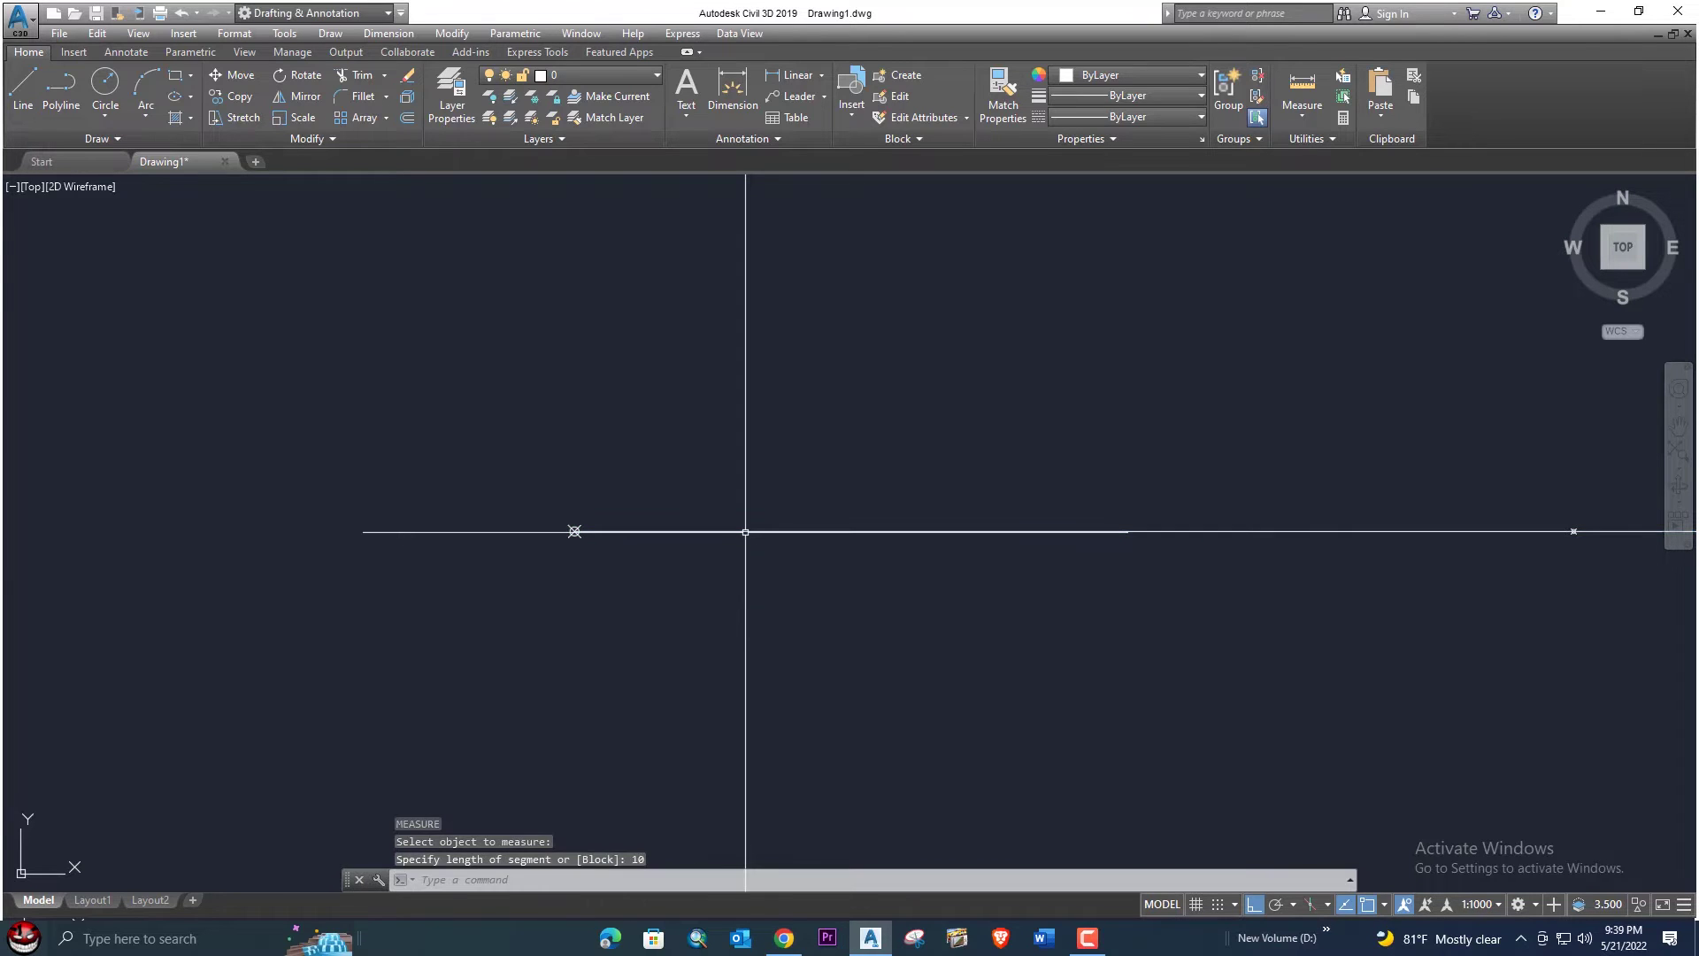
{"action": "scroll", "coordinate": [907, 527], "scroll_direction": "down", "scroll_amount": 3}
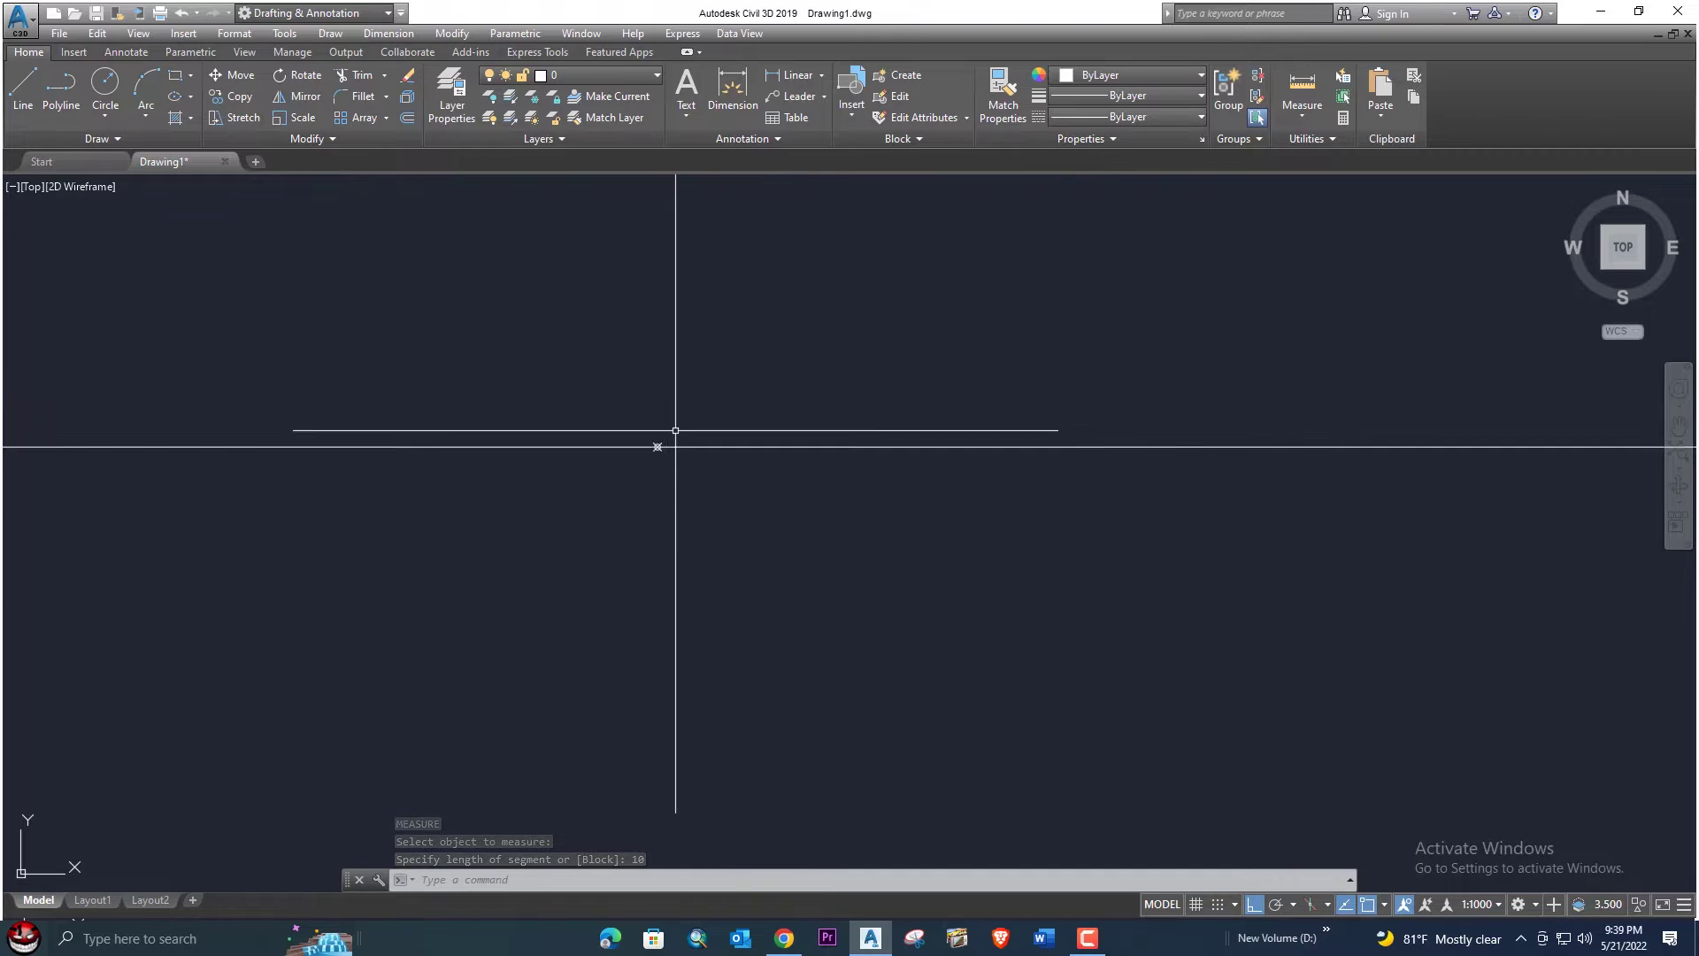
{"action": "mouse_move", "coordinate": [626, 448]}
{"action": "middle_mouse_down"}
{"action": "mouse_move", "coordinate": [653, 474]}
{"action": "mouse_move", "coordinate": [886, 503]}
{"action": "middle_mouse_up"}
- Dimension from the line's left endpoint to the first marker, placing the 10.0000 dimension above
{"action": "type", "text": "DIm"}
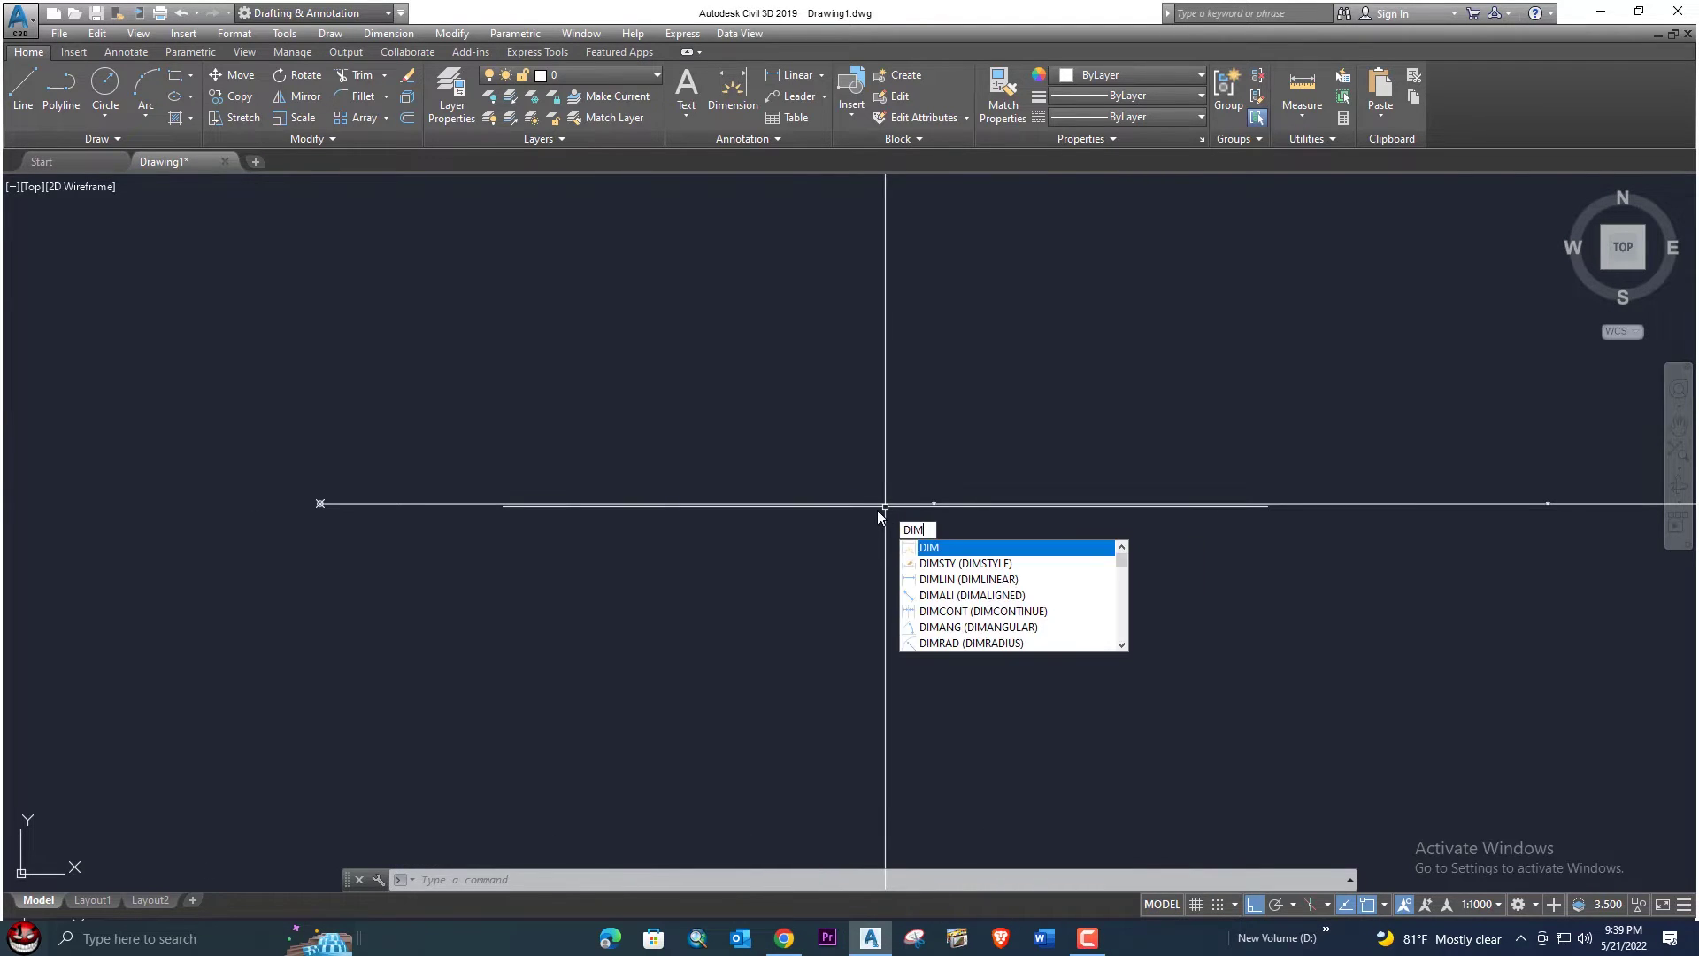
{"action": "key", "text": "Return"}
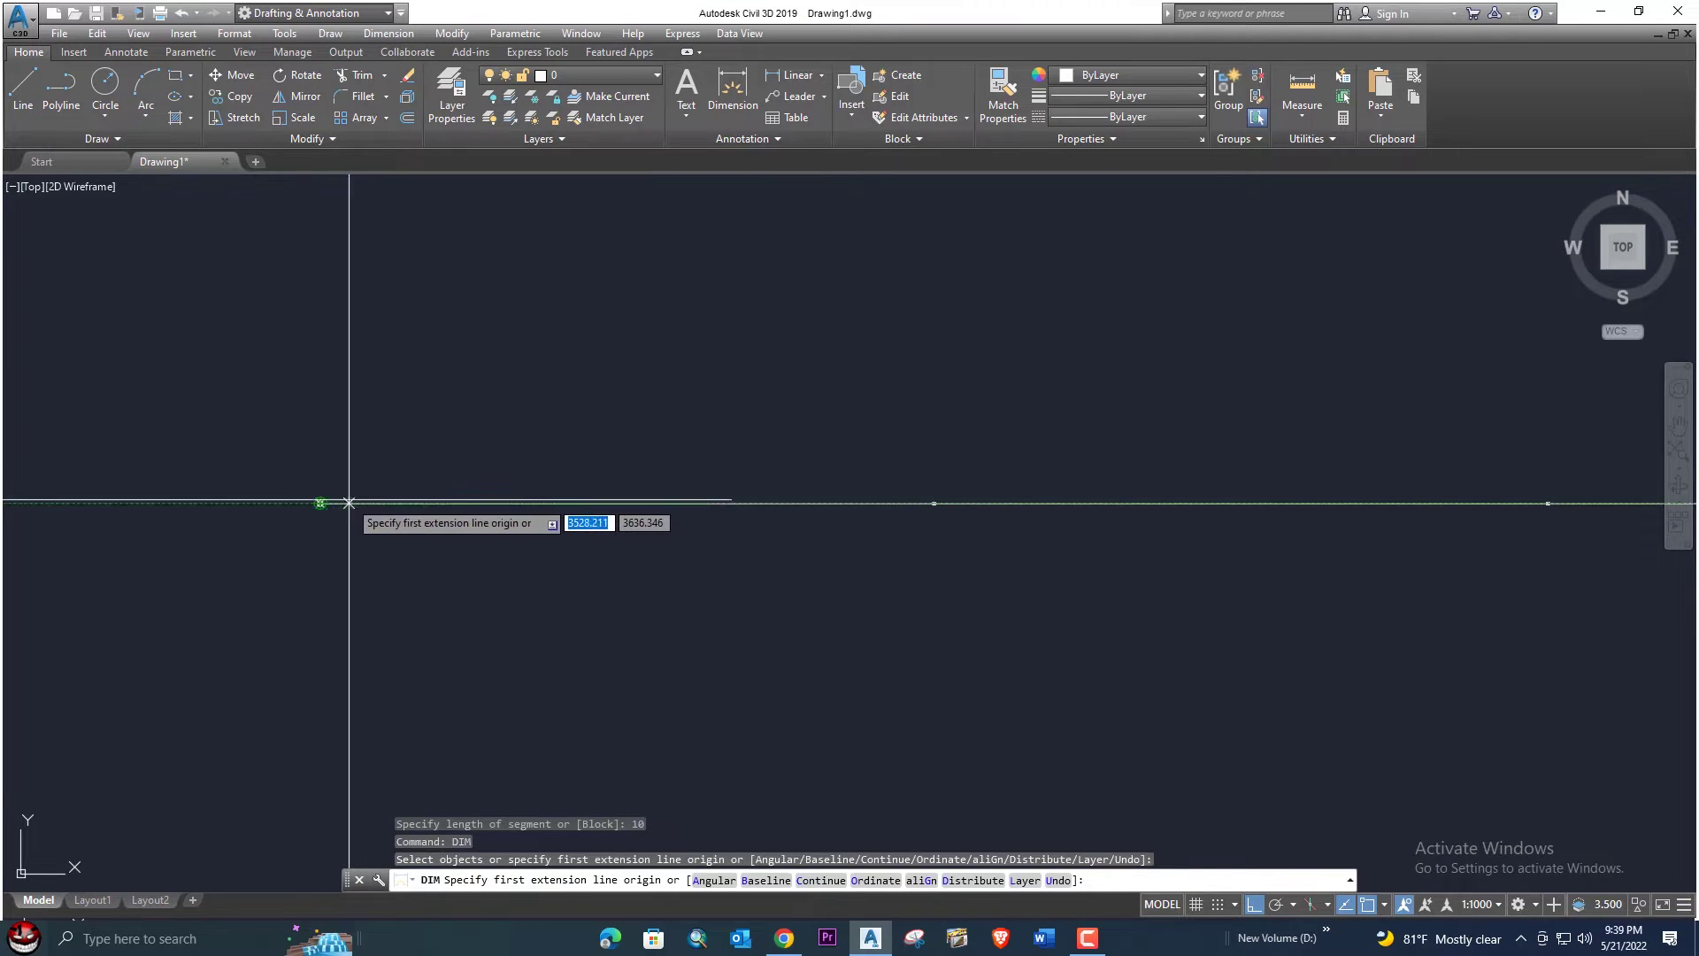
{"action": "key", "text": "Return"}
{"action": "type", "text": "DIM"}
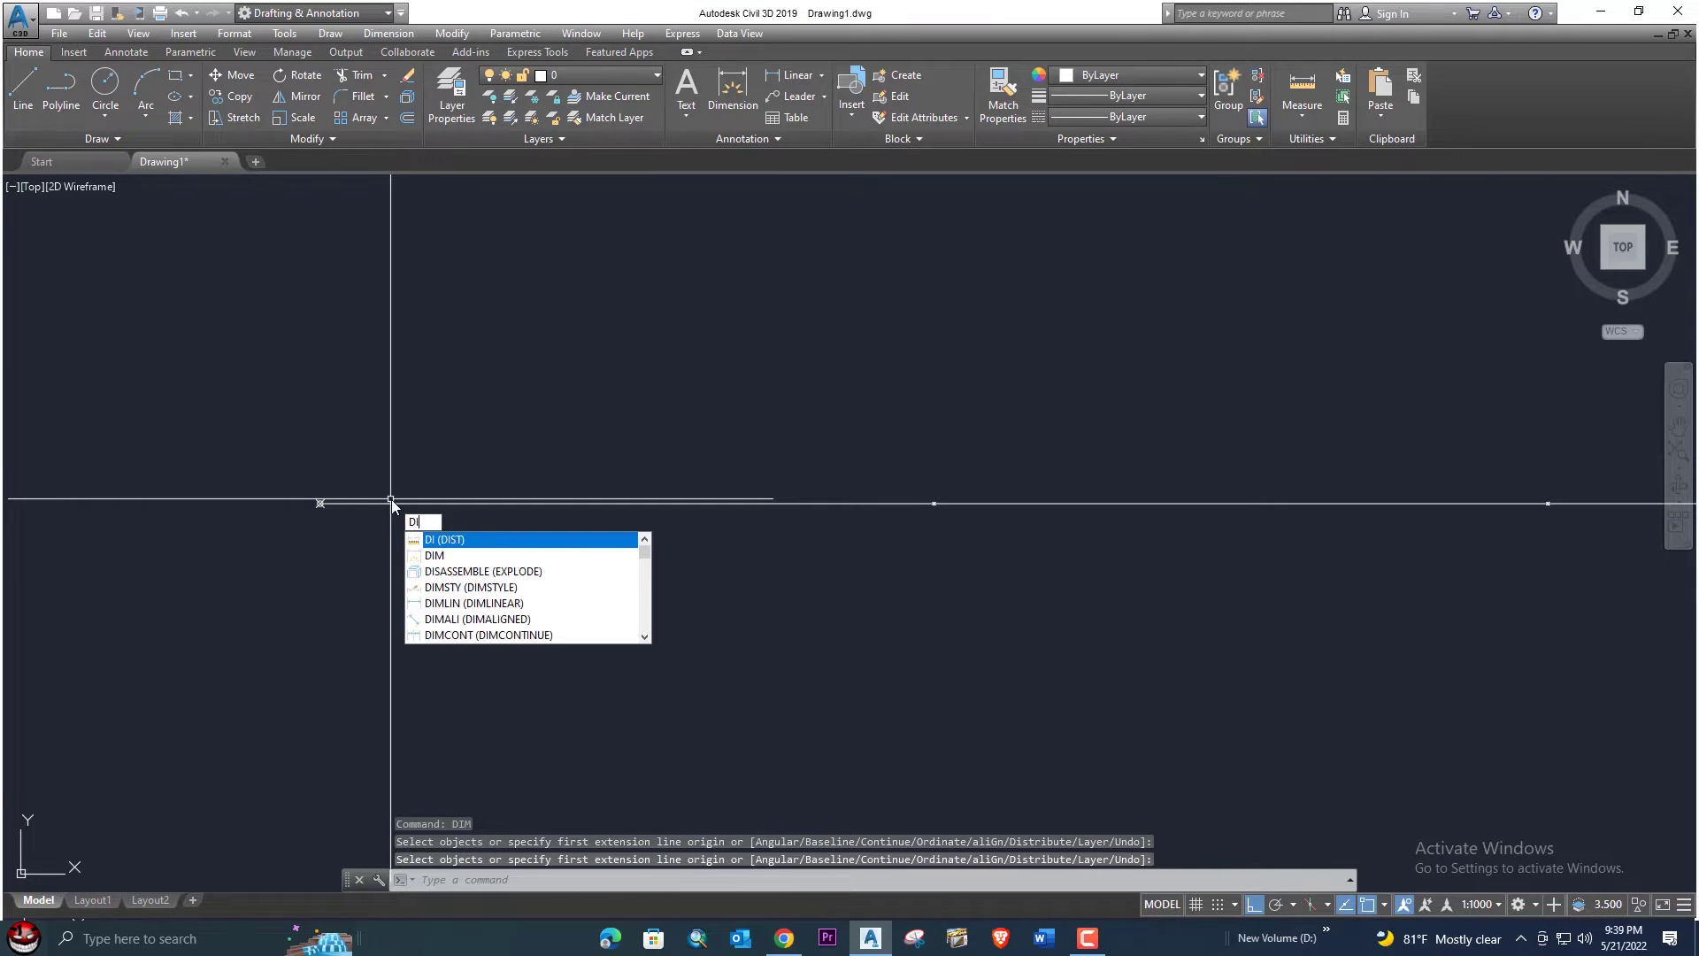
{"action": "left_click", "coordinate": [434, 540]}
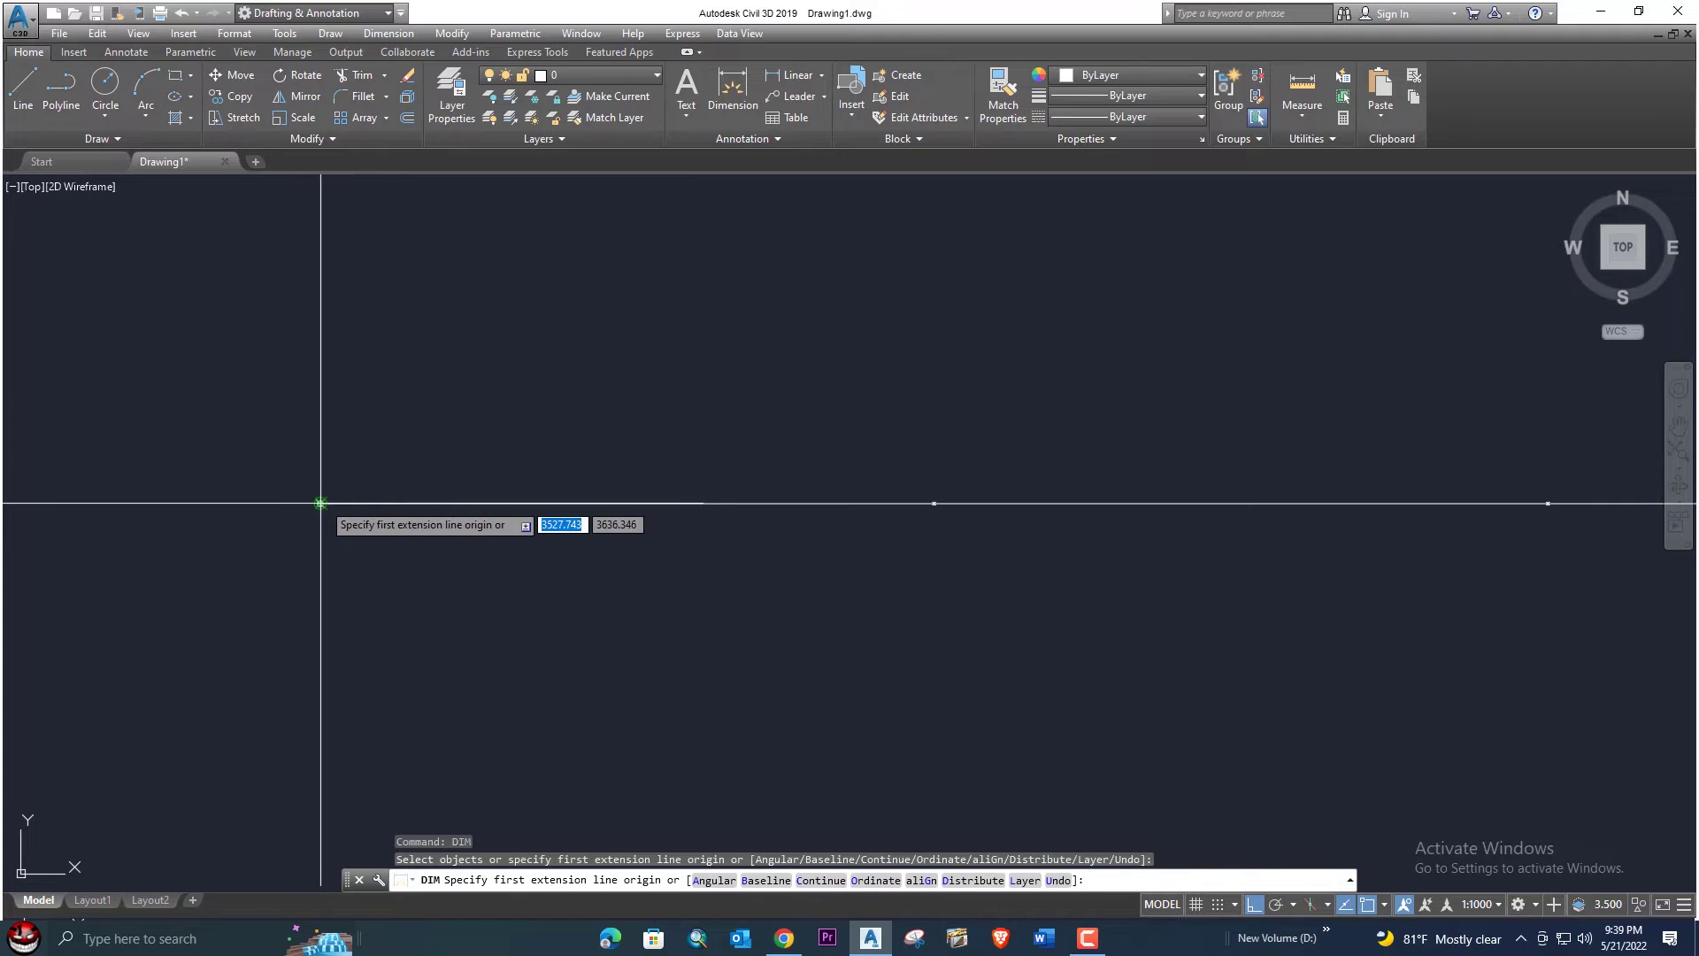
{"action": "left_click", "coordinate": [320, 503]}
{"action": "left_click", "coordinate": [933, 503]}
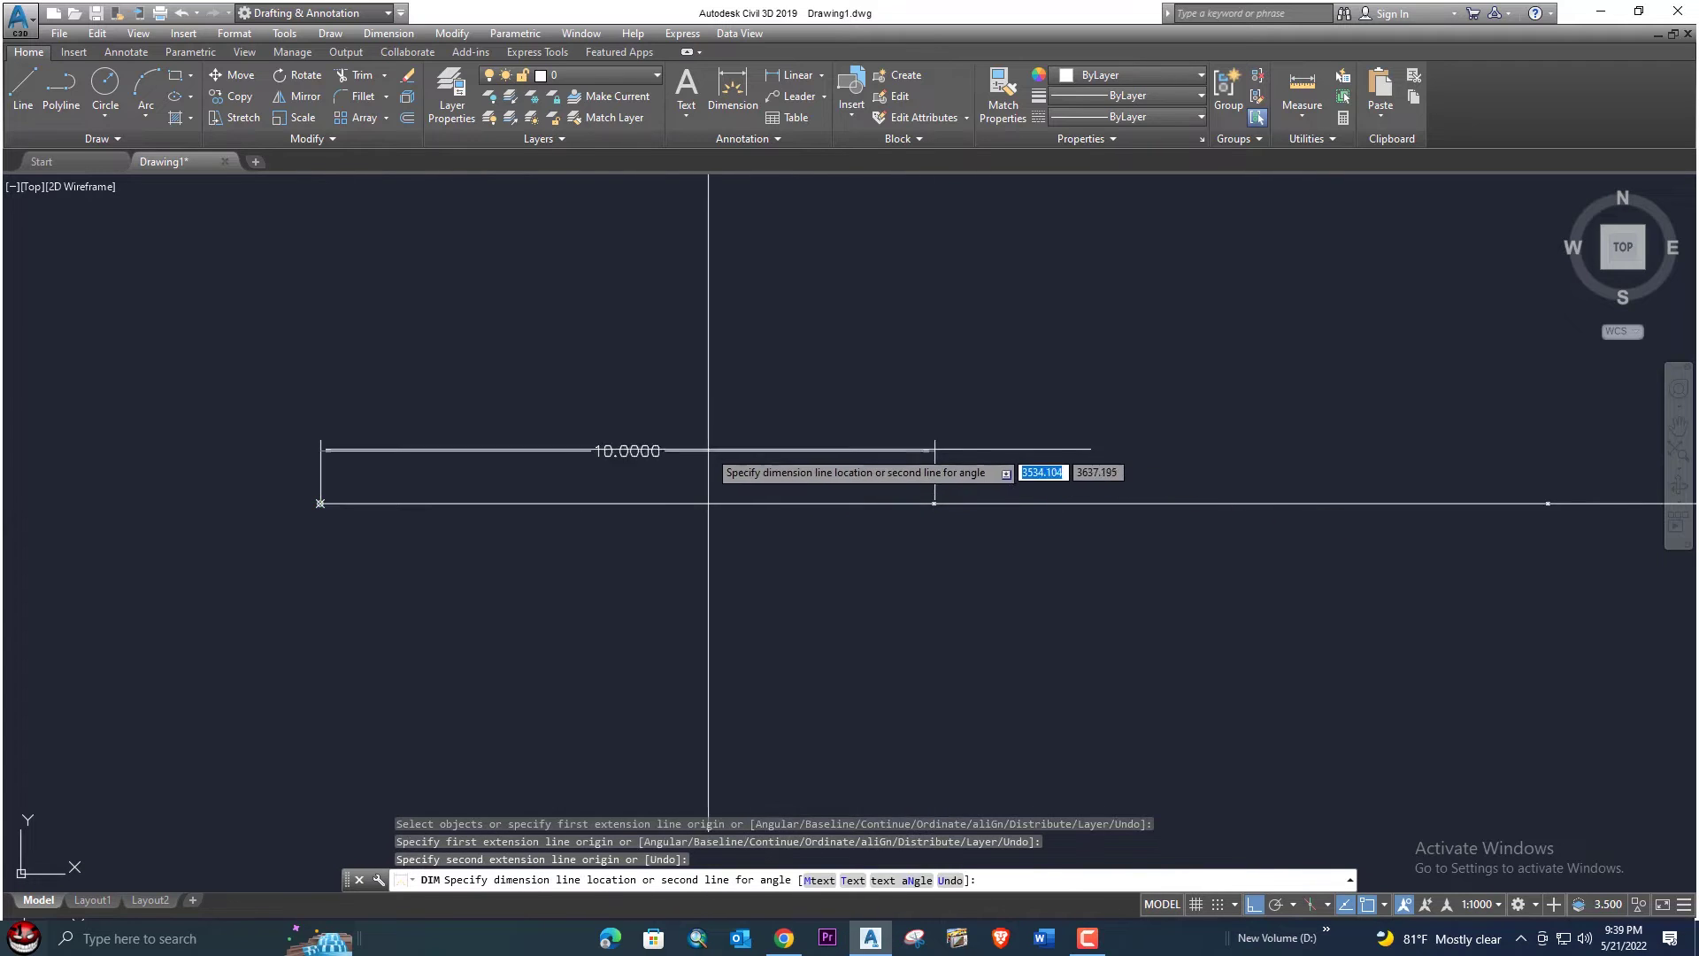
{"action": "left_click", "coordinate": [706, 448]}
{"action": "mouse_move", "coordinate": [748, 471]}
{"action": "middle_mouse_down"}
{"action": "mouse_move", "coordinate": [581, 478]}
{"action": "mouse_move", "coordinate": [627, 524]}
{"action": "mouse_move", "coordinate": [656, 493]}
{"action": "middle_mouse_up"}
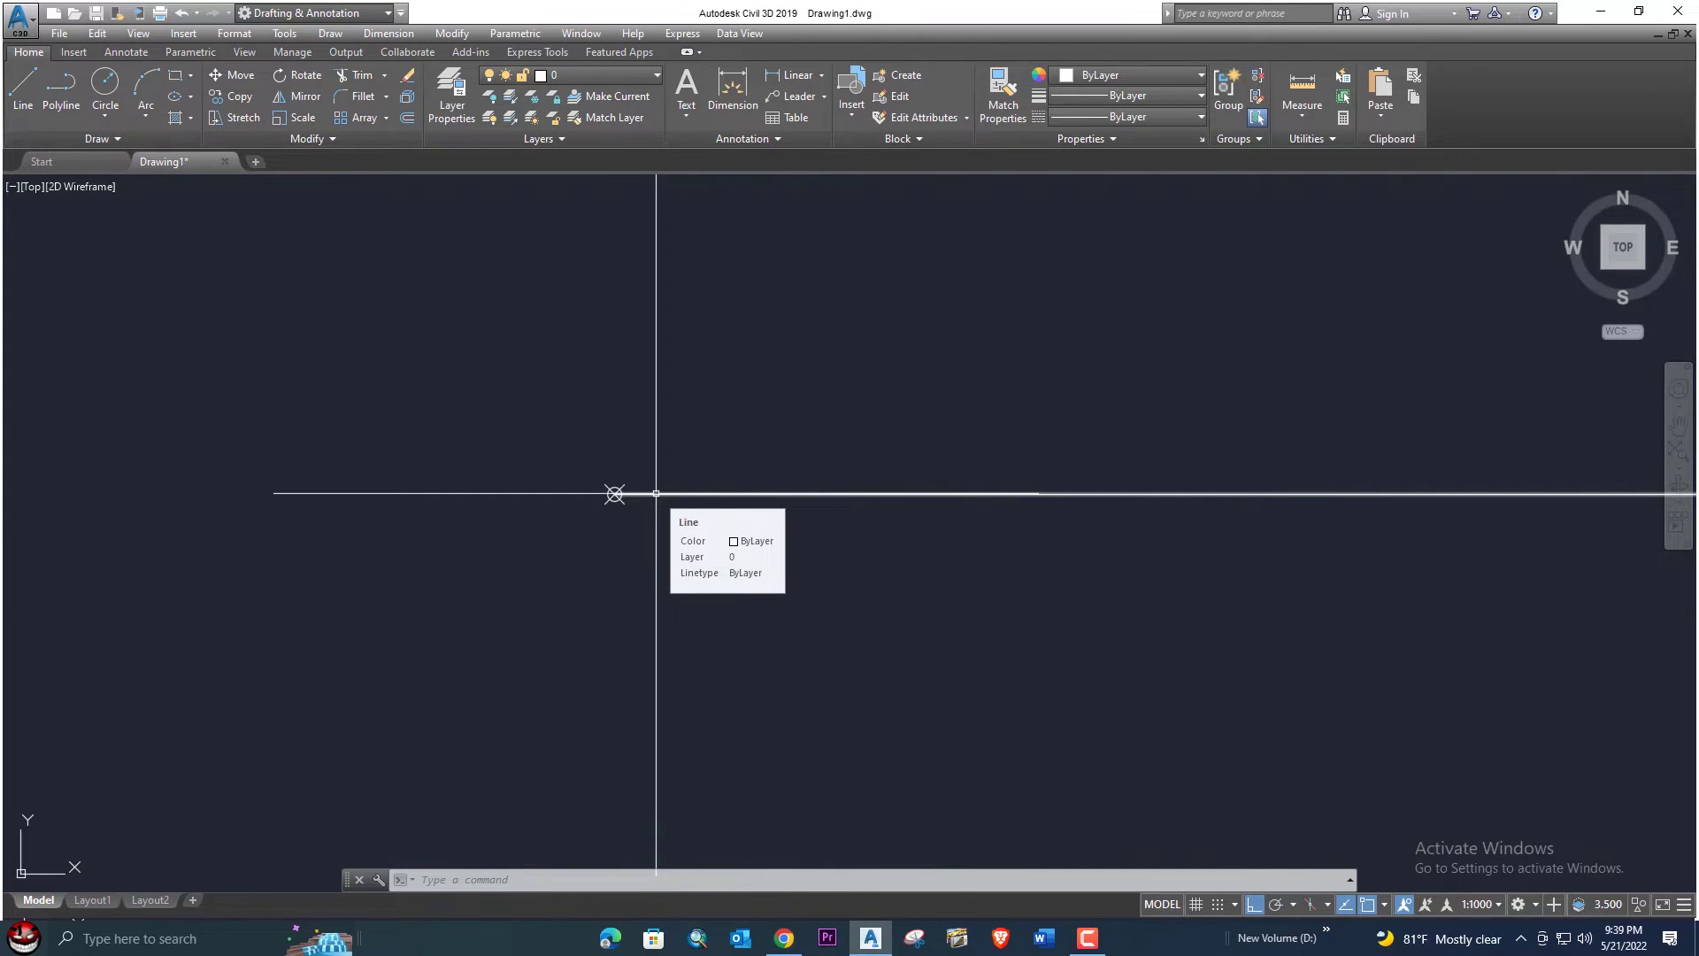
- Draw a QLEADER from the left-end point with Ortho off, a bend and short landing, then widen its text box
{"action": "type", "text": "LE"}
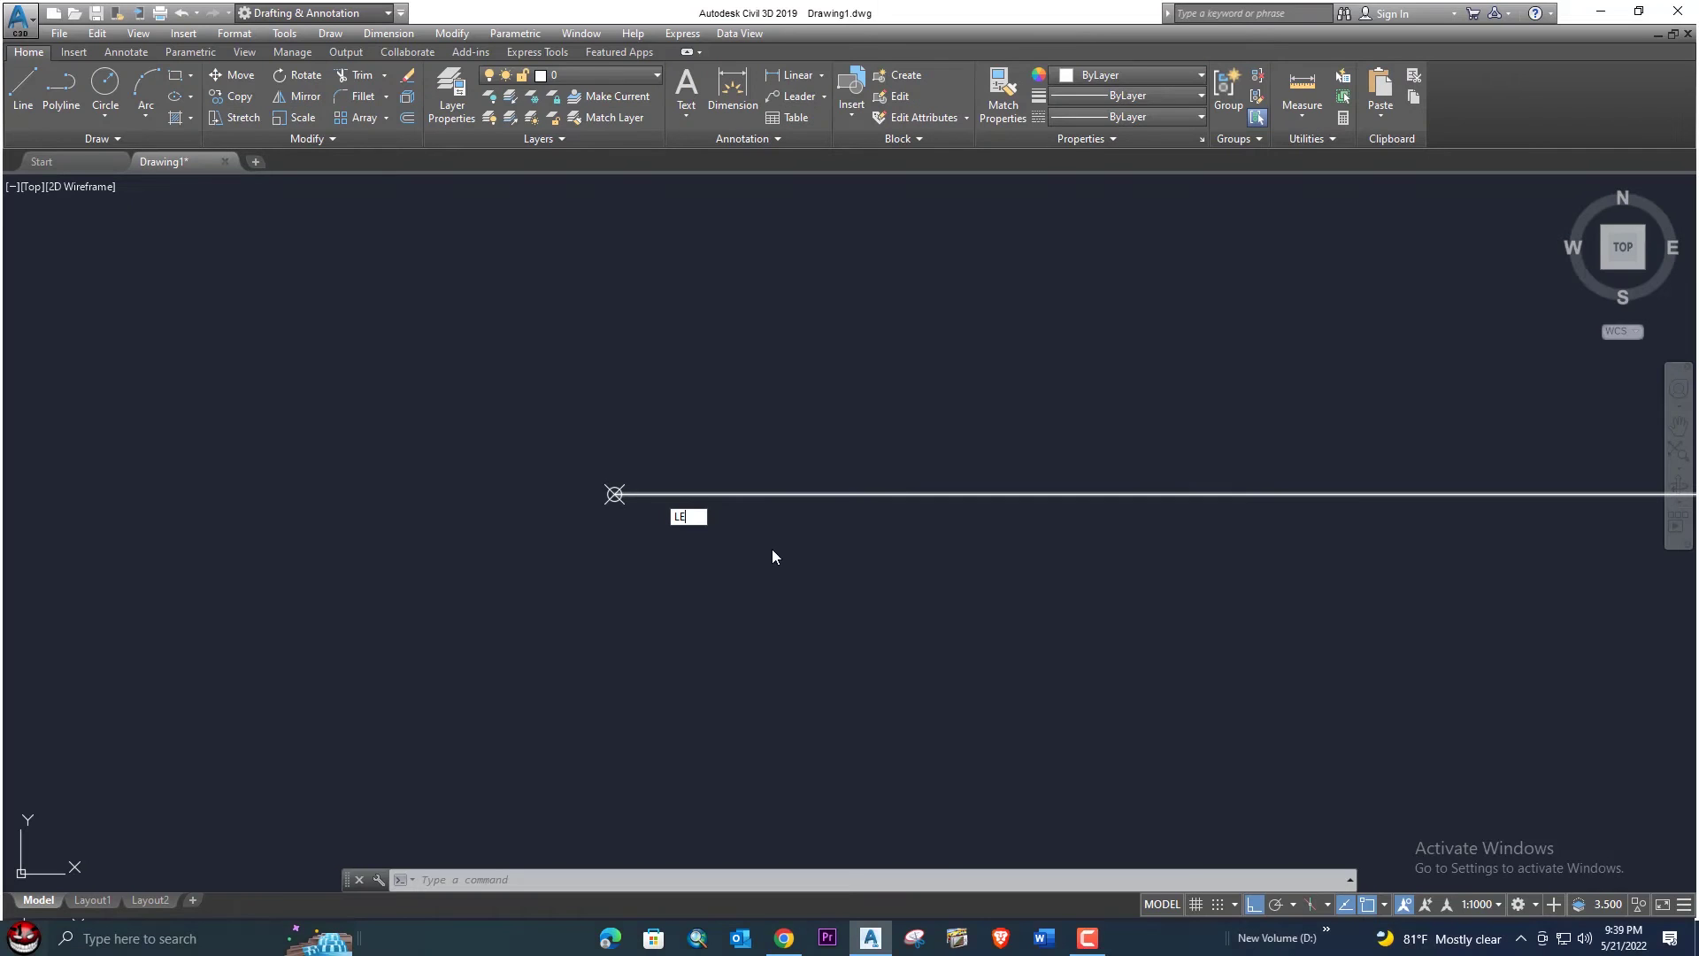
{"action": "key", "text": "Return"}
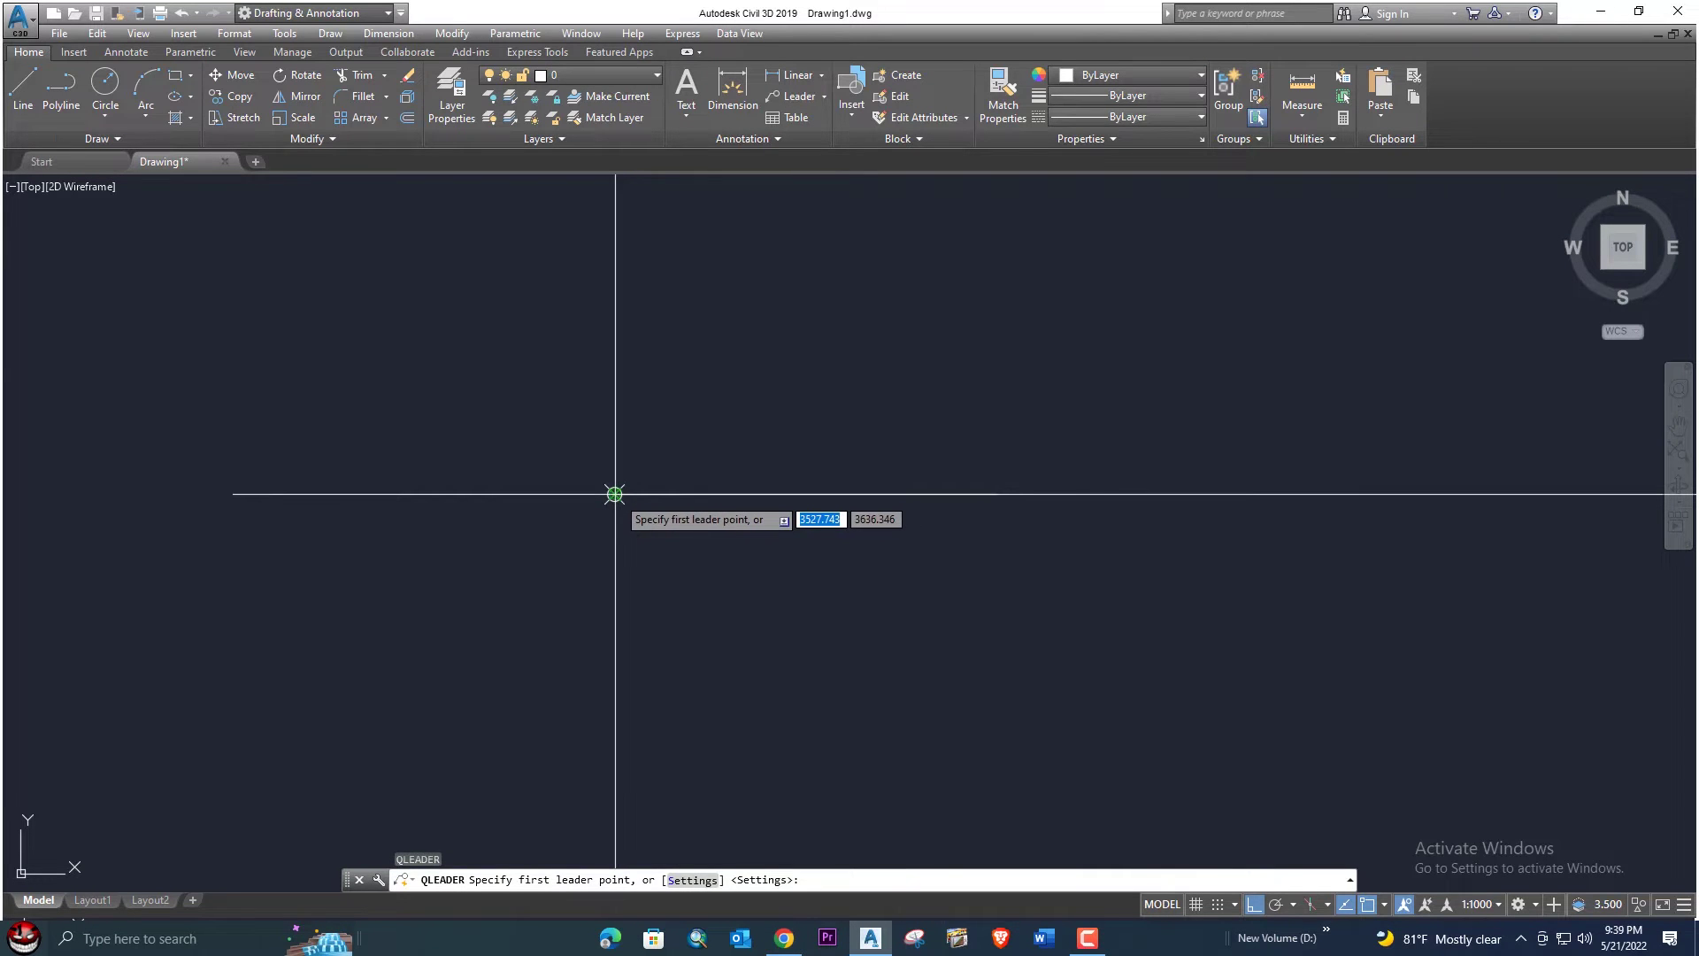
{"action": "left_click", "coordinate": [615, 494]}
{"action": "key", "text": "F8"}
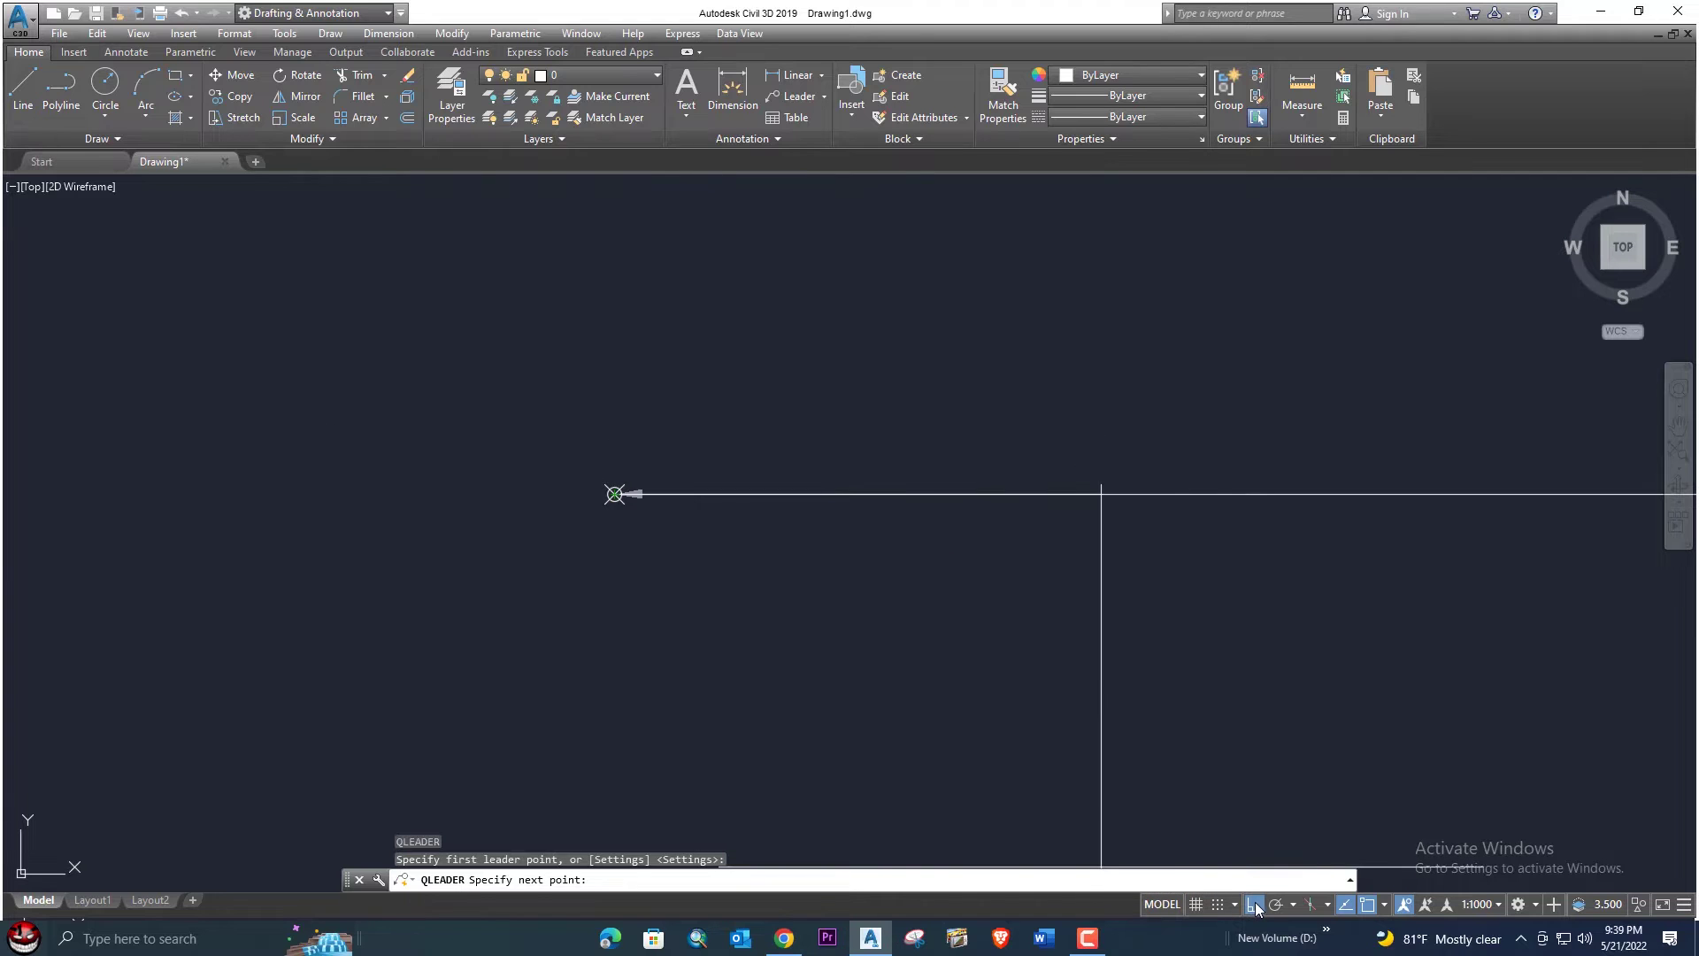
{"action": "mouse_move", "coordinate": [797, 329]}
{"action": "middle_mouse_down"}
{"action": "mouse_move", "coordinate": [744, 334]}
{"action": "mouse_move", "coordinate": [596, 417]}
{"action": "middle_mouse_up"}
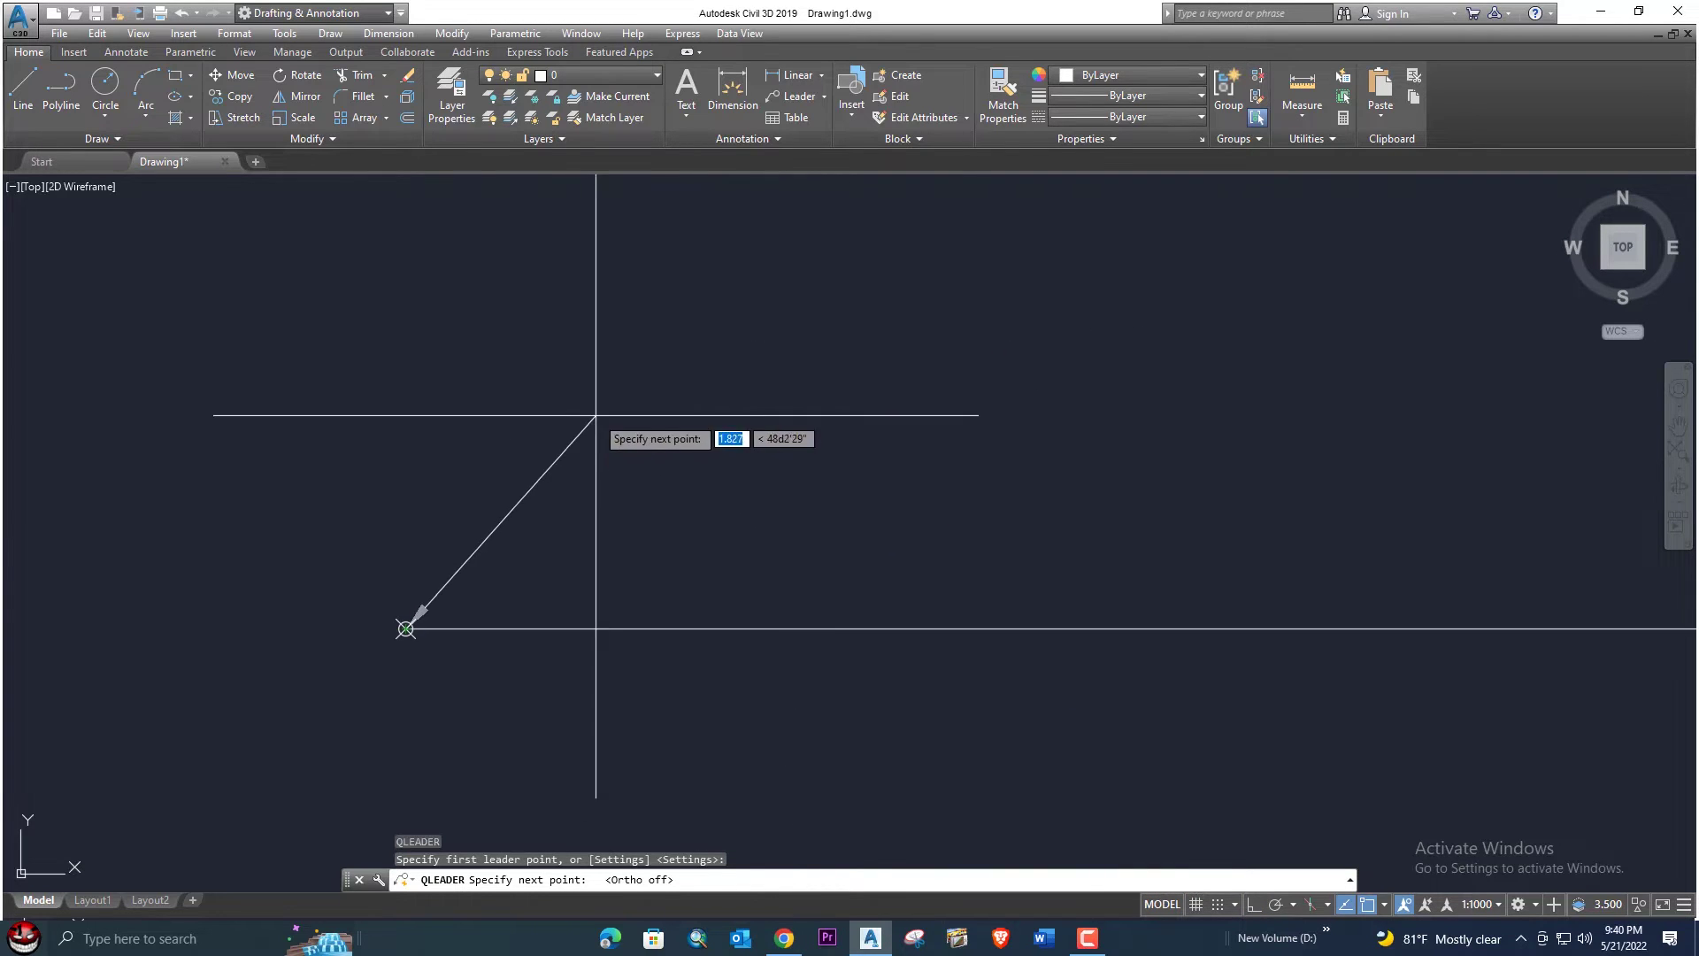
{"action": "left_click", "coordinate": [628, 346]}
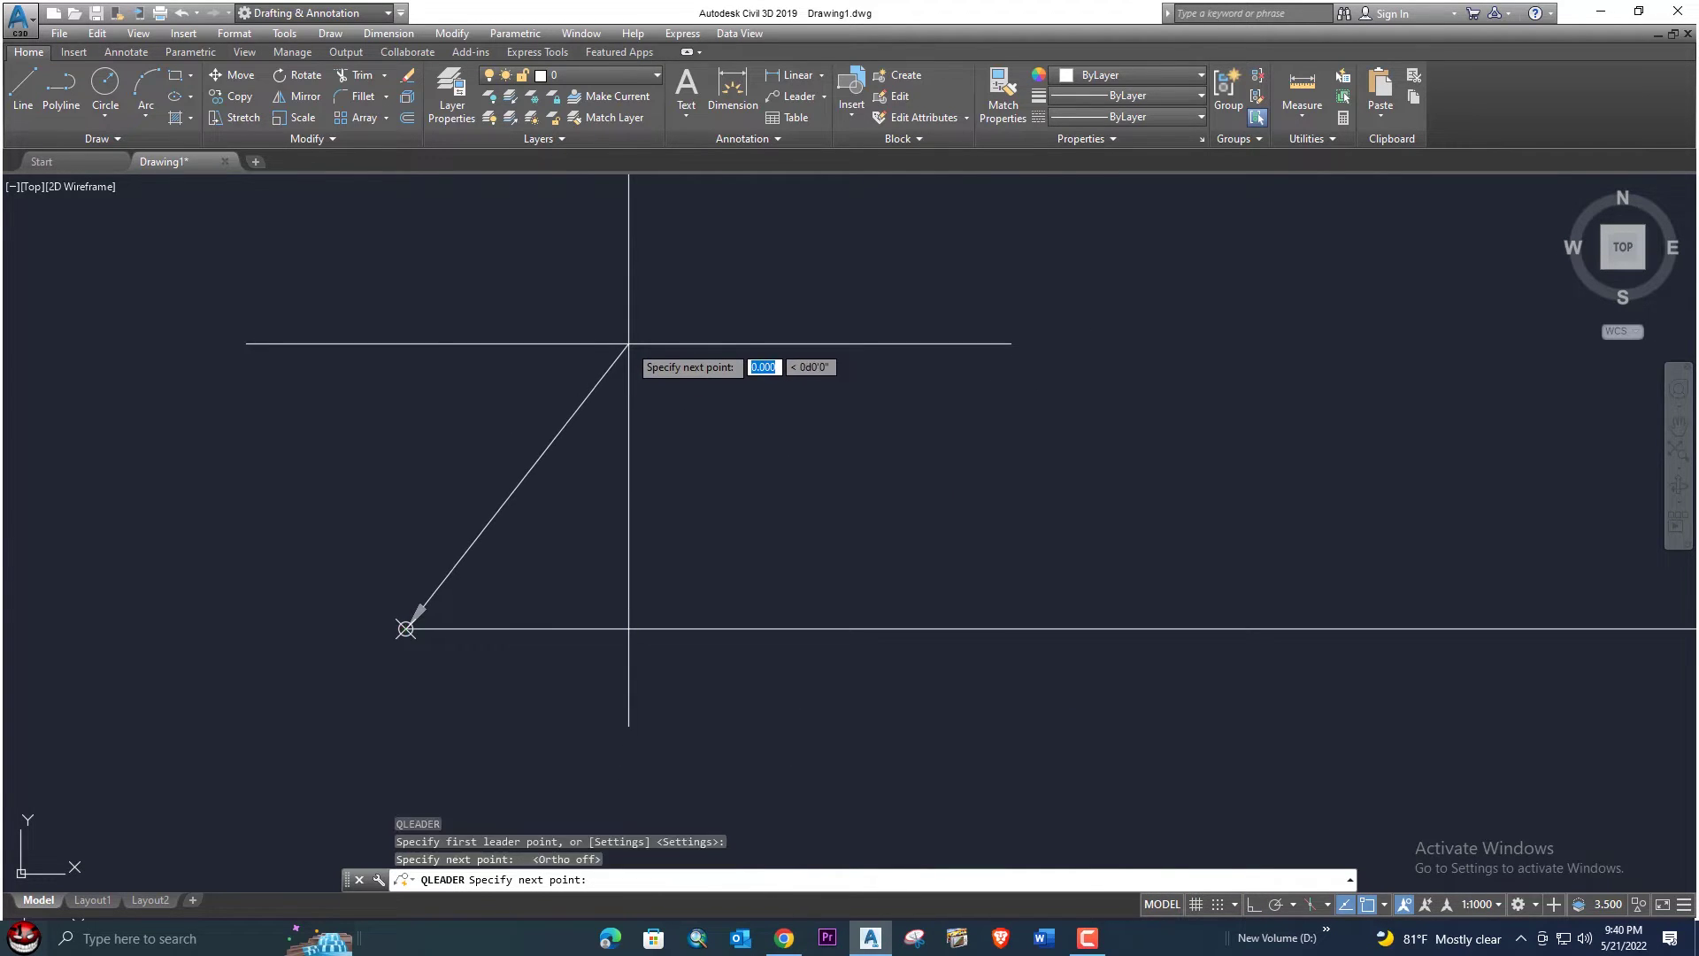
{"action": "left_click", "coordinate": [738, 339]}
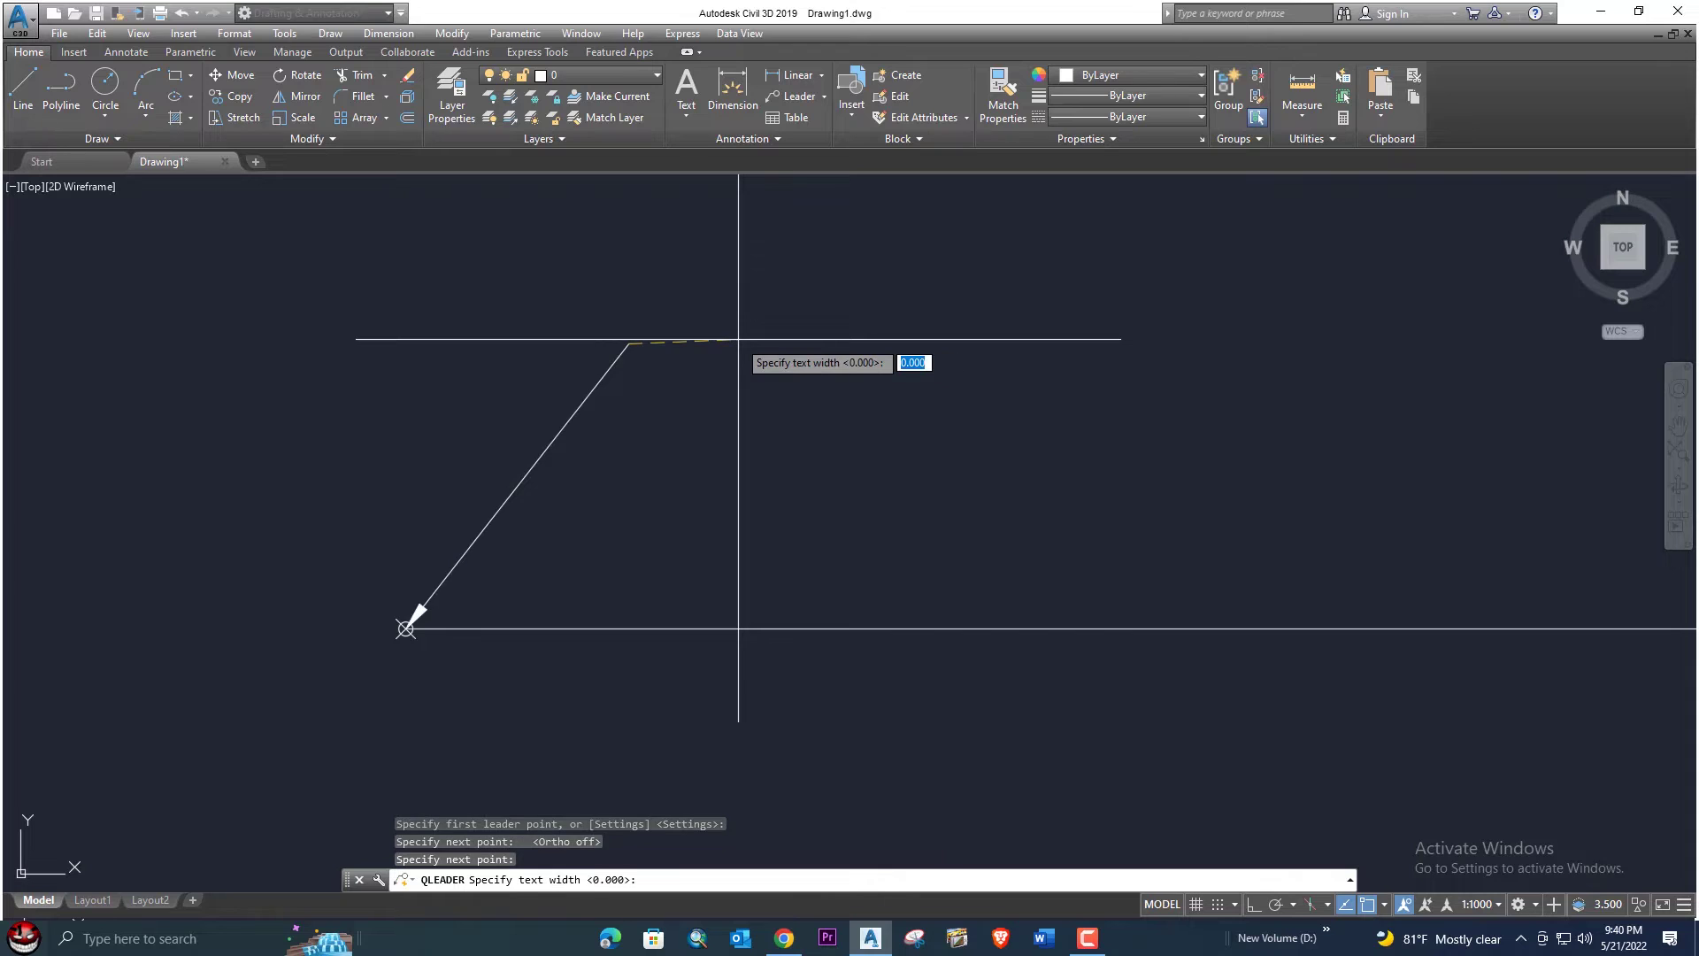
{"action": "key", "text": "Return"}
{"action": "key", "text": "Return"}
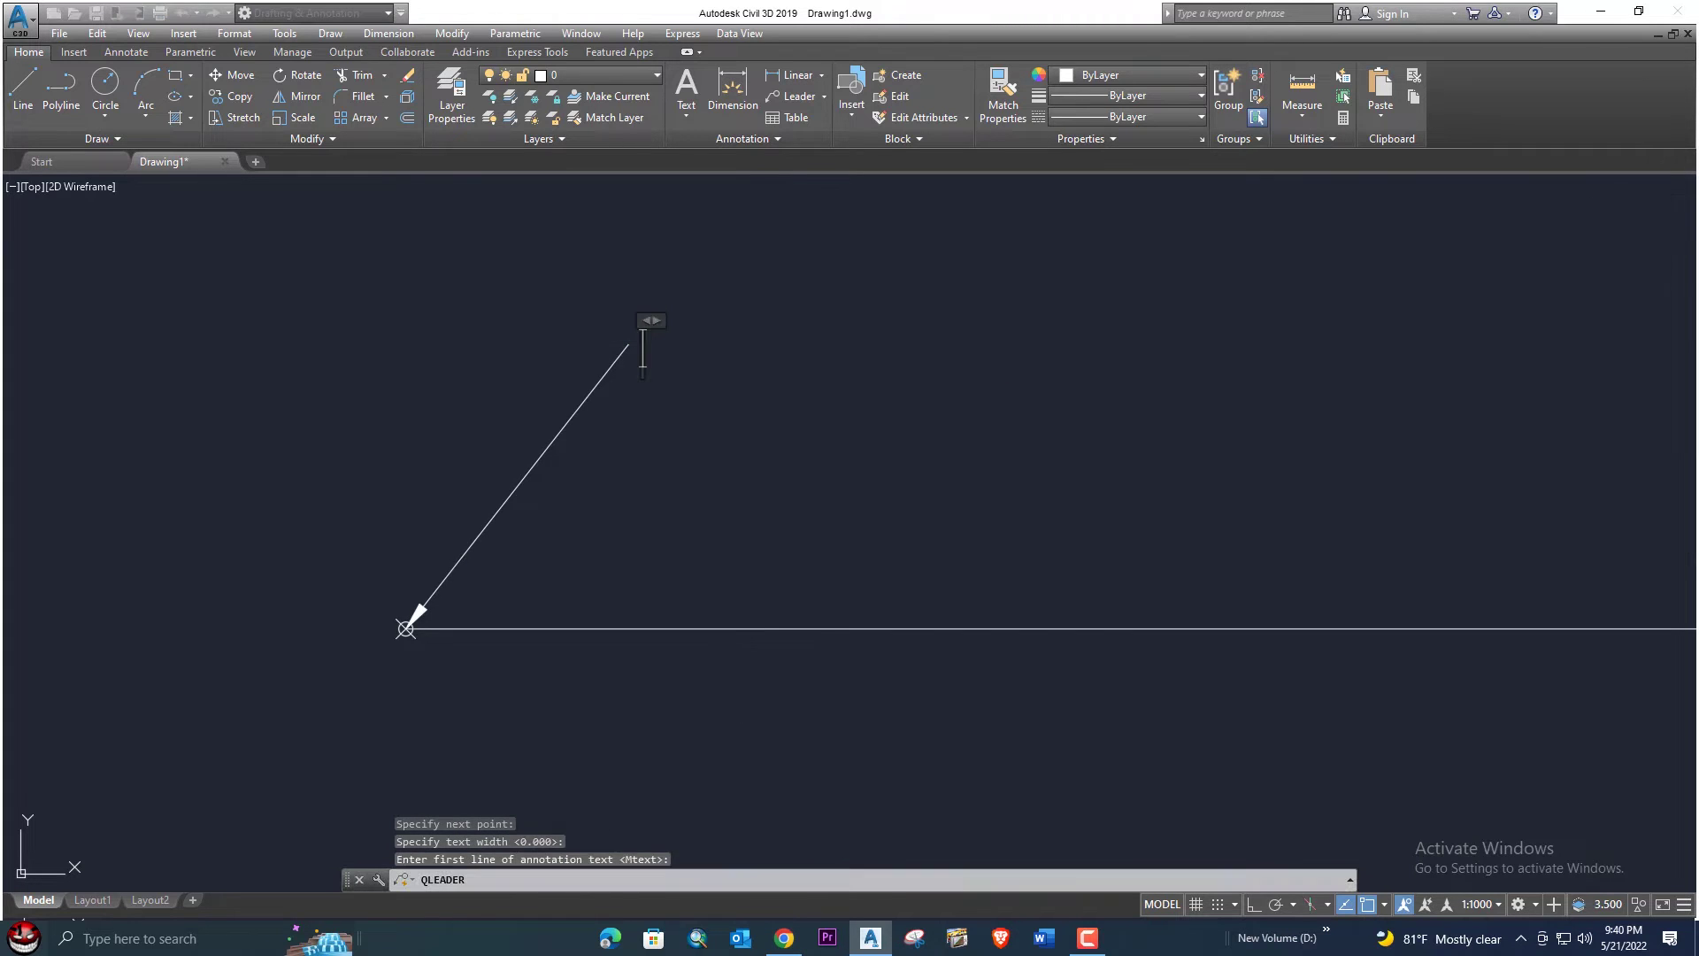
{"action": "left_click_drag", "start_coordinate": [654, 326], "coordinate": [802, 317]}
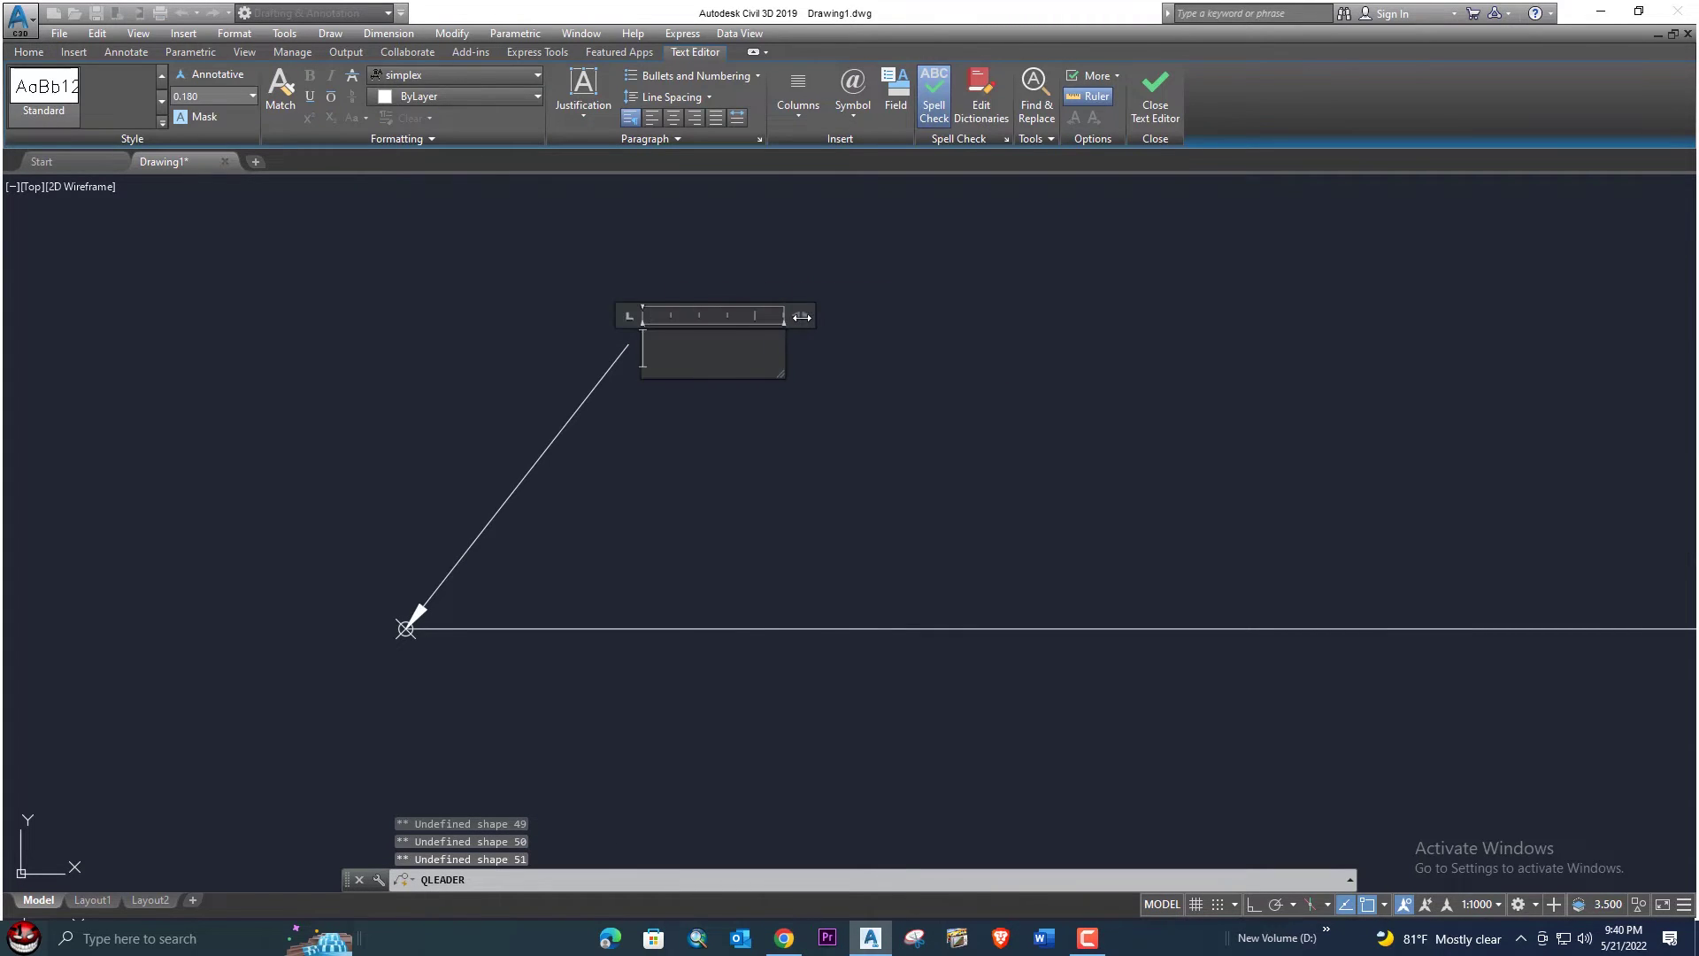
- Insert an Objects > Object field into the label, linked to the point on the line
{"action": "right_click", "coordinate": [702, 349]}
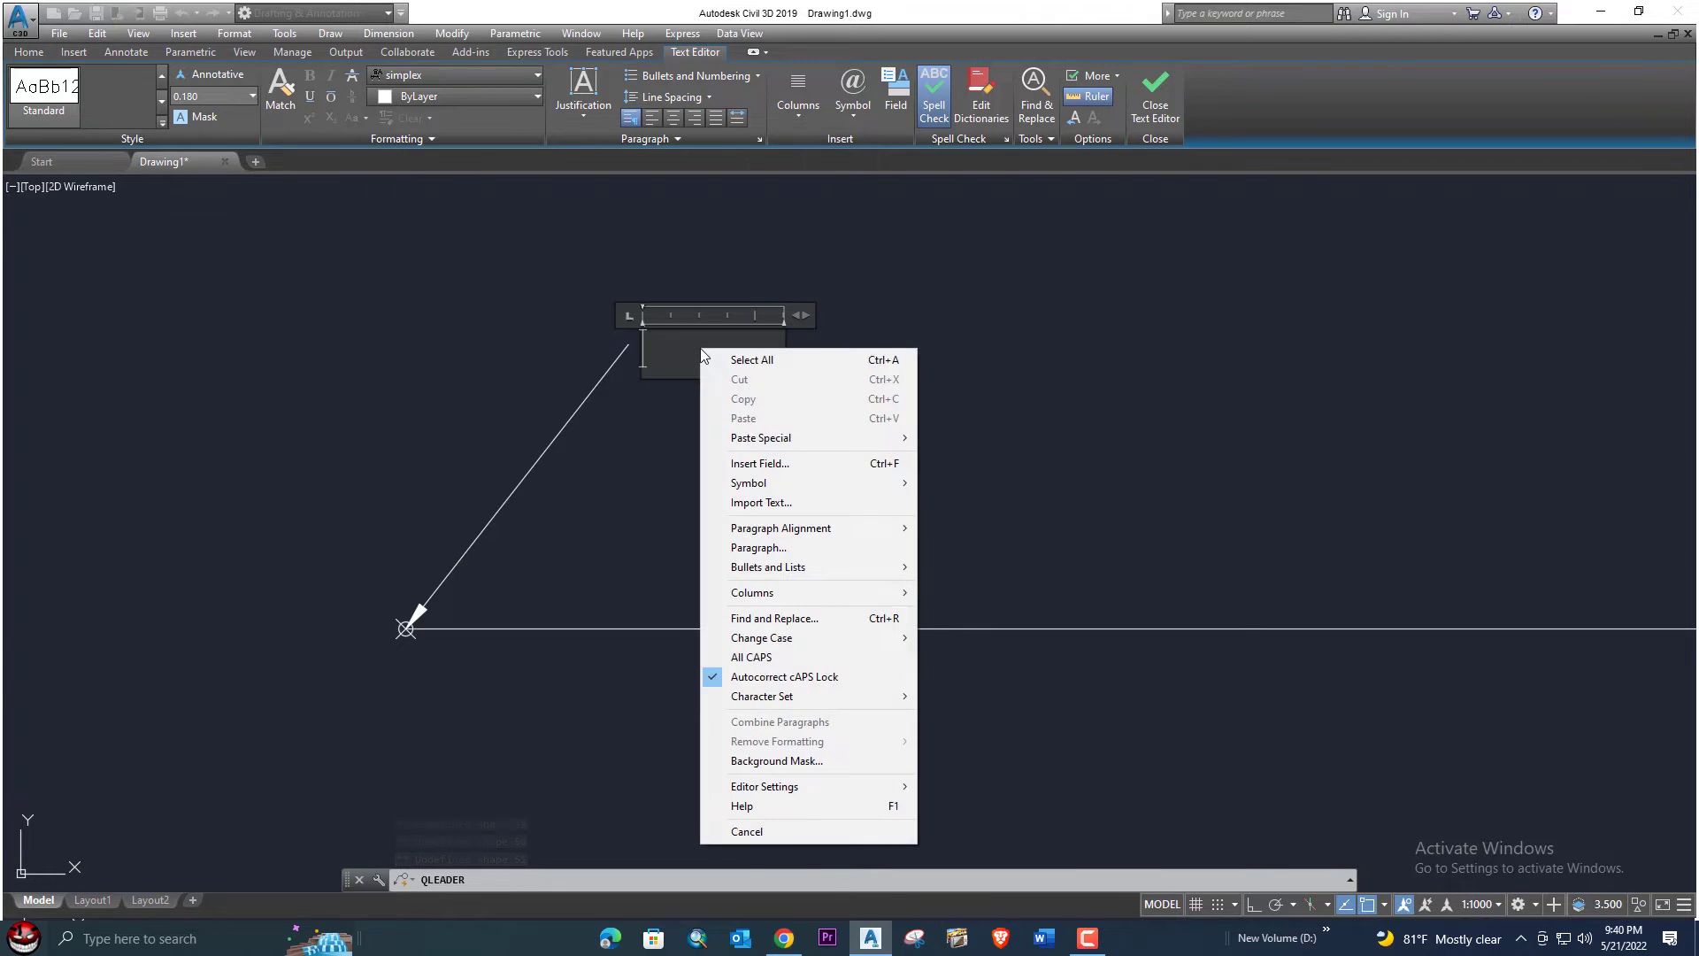
{"action": "left_click", "coordinate": [766, 467]}
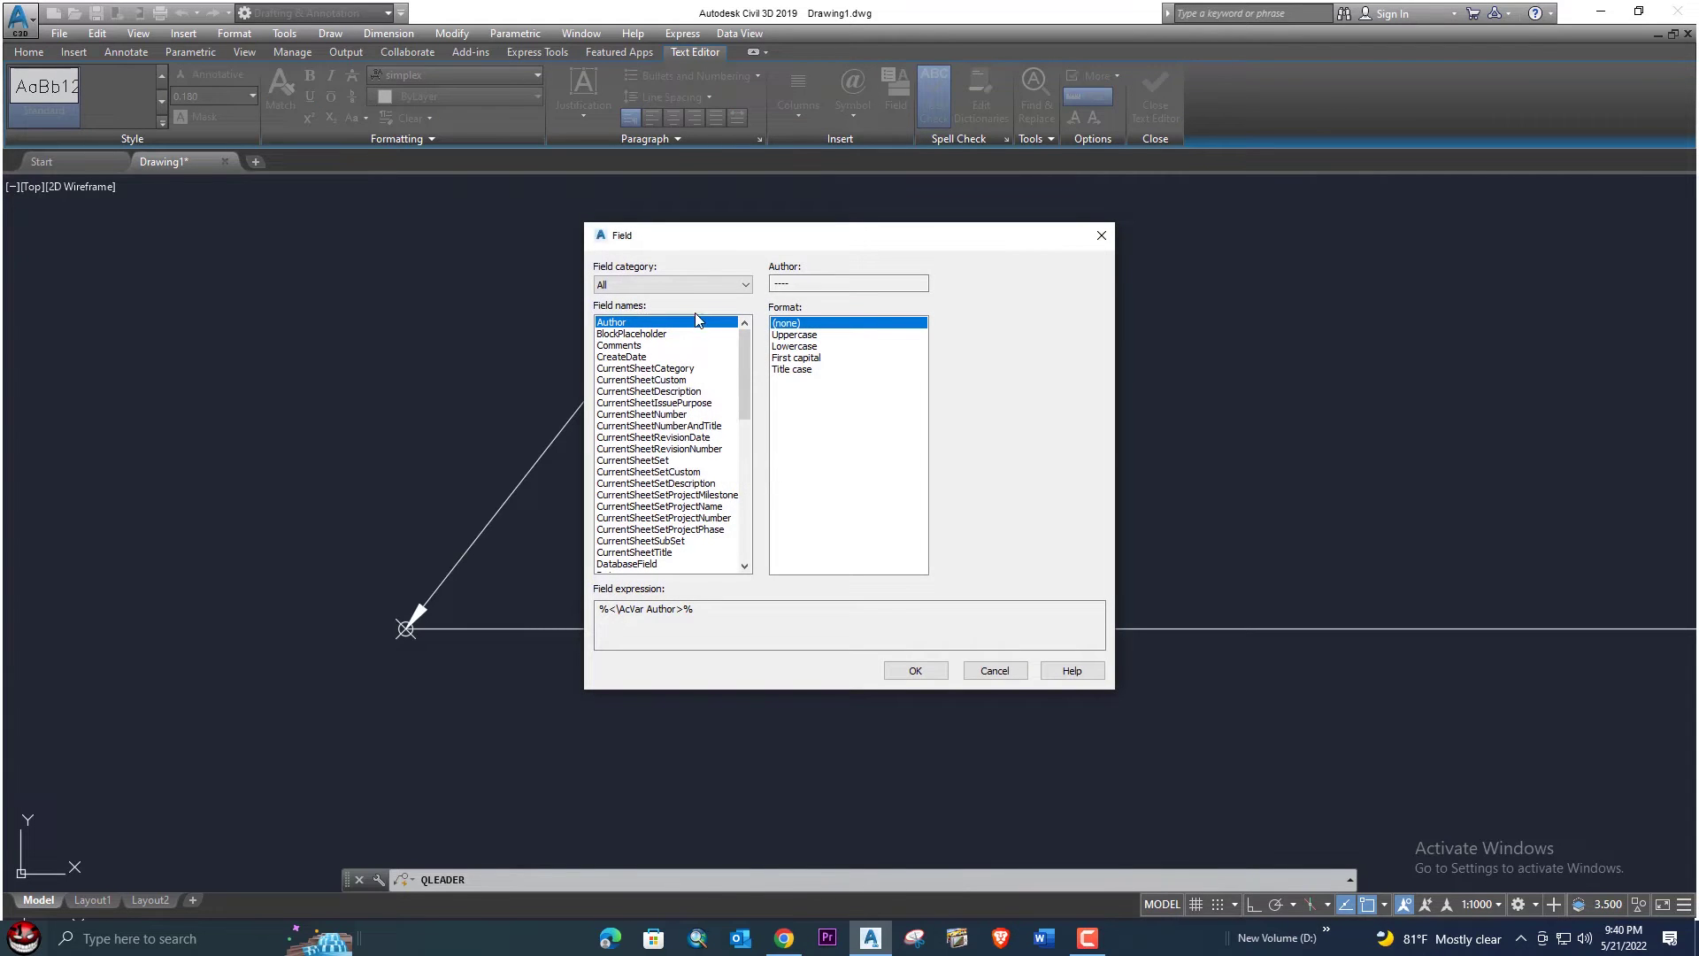
{"action": "left_click", "coordinate": [708, 285]}
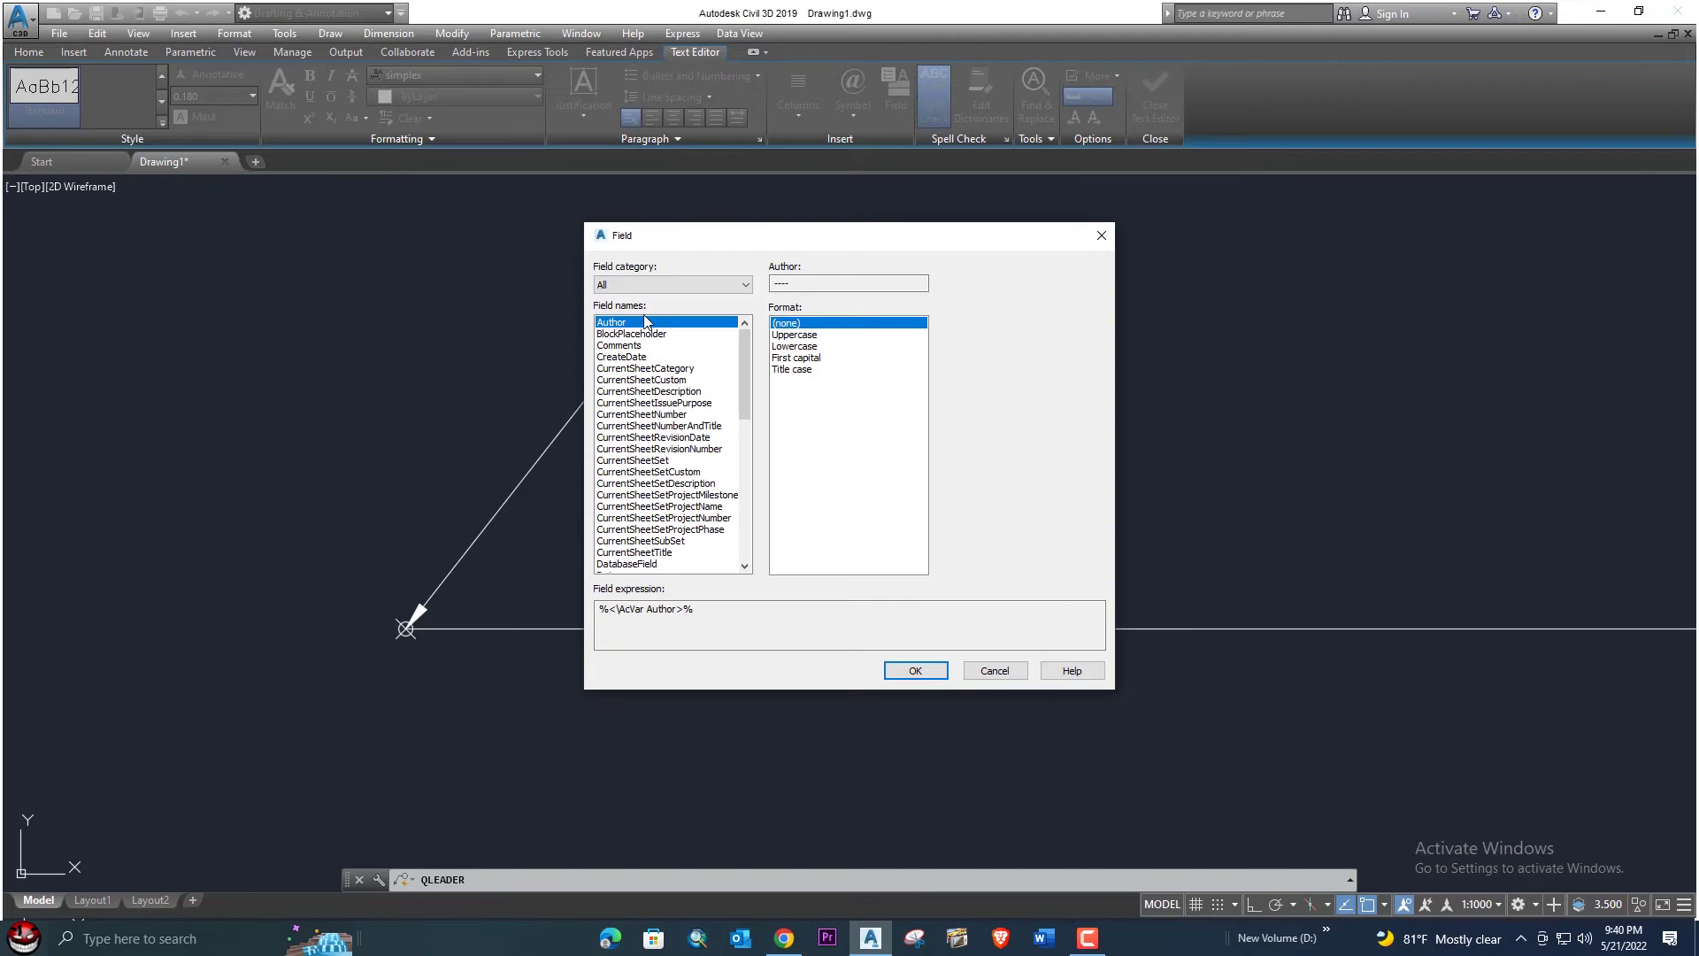
{"action": "left_click", "coordinate": [692, 230]}
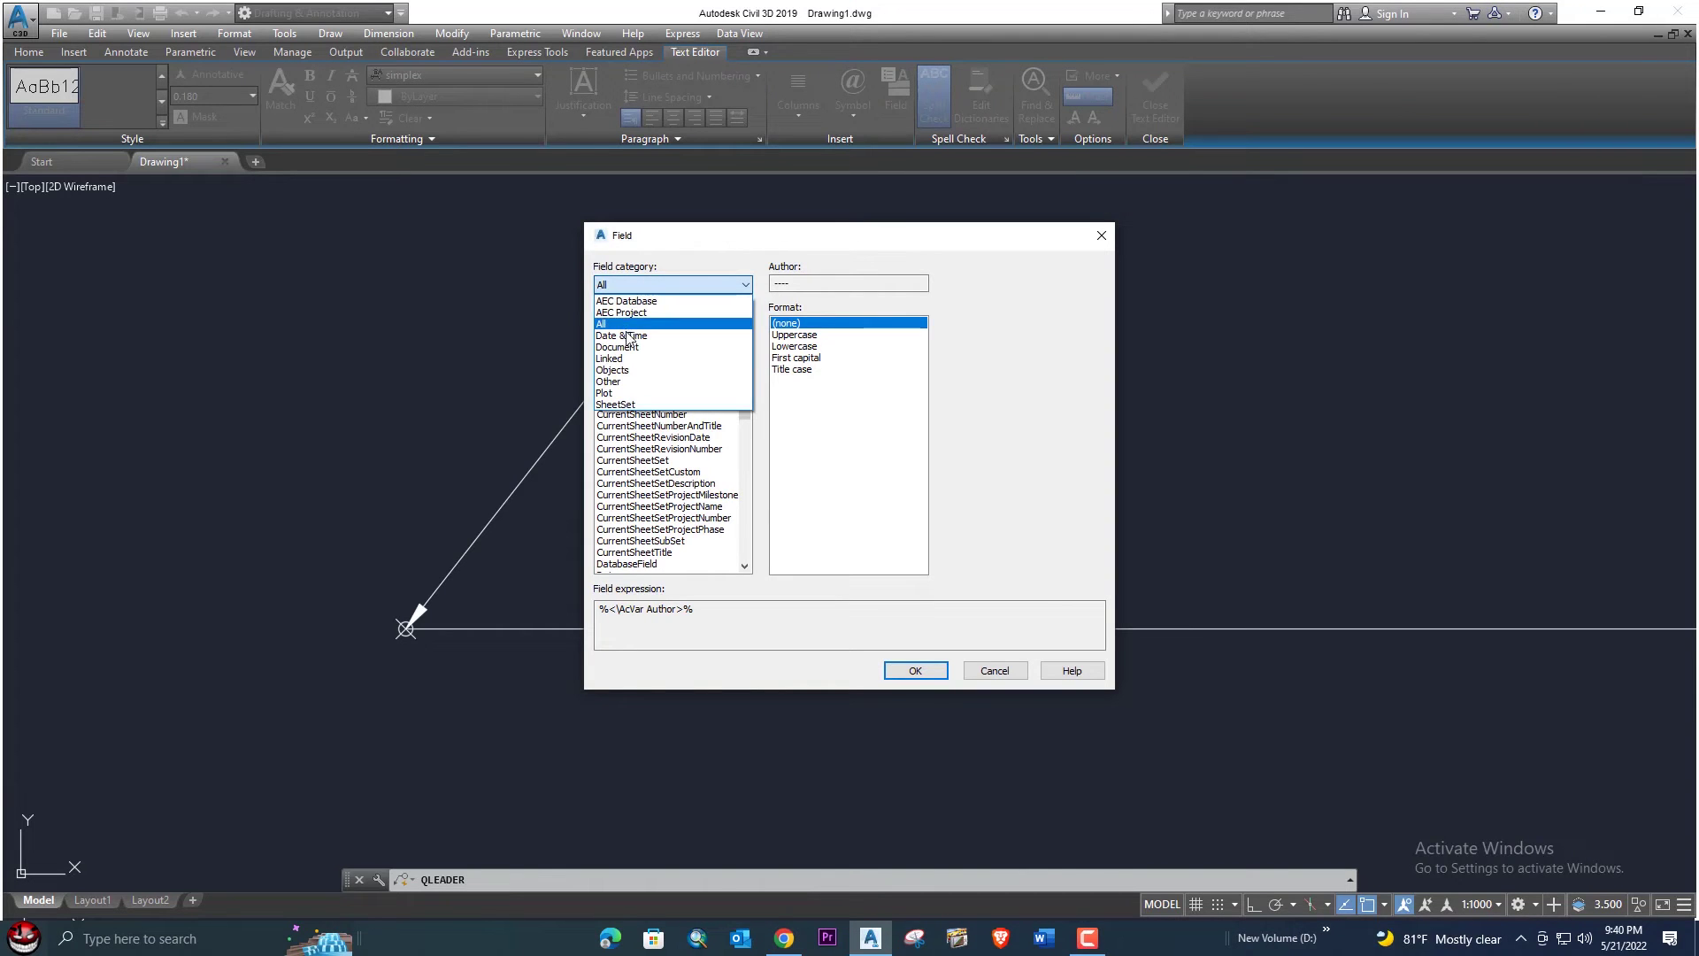
{"action": "left_click", "coordinate": [625, 370]}
{"action": "left_click", "coordinate": [613, 356]}
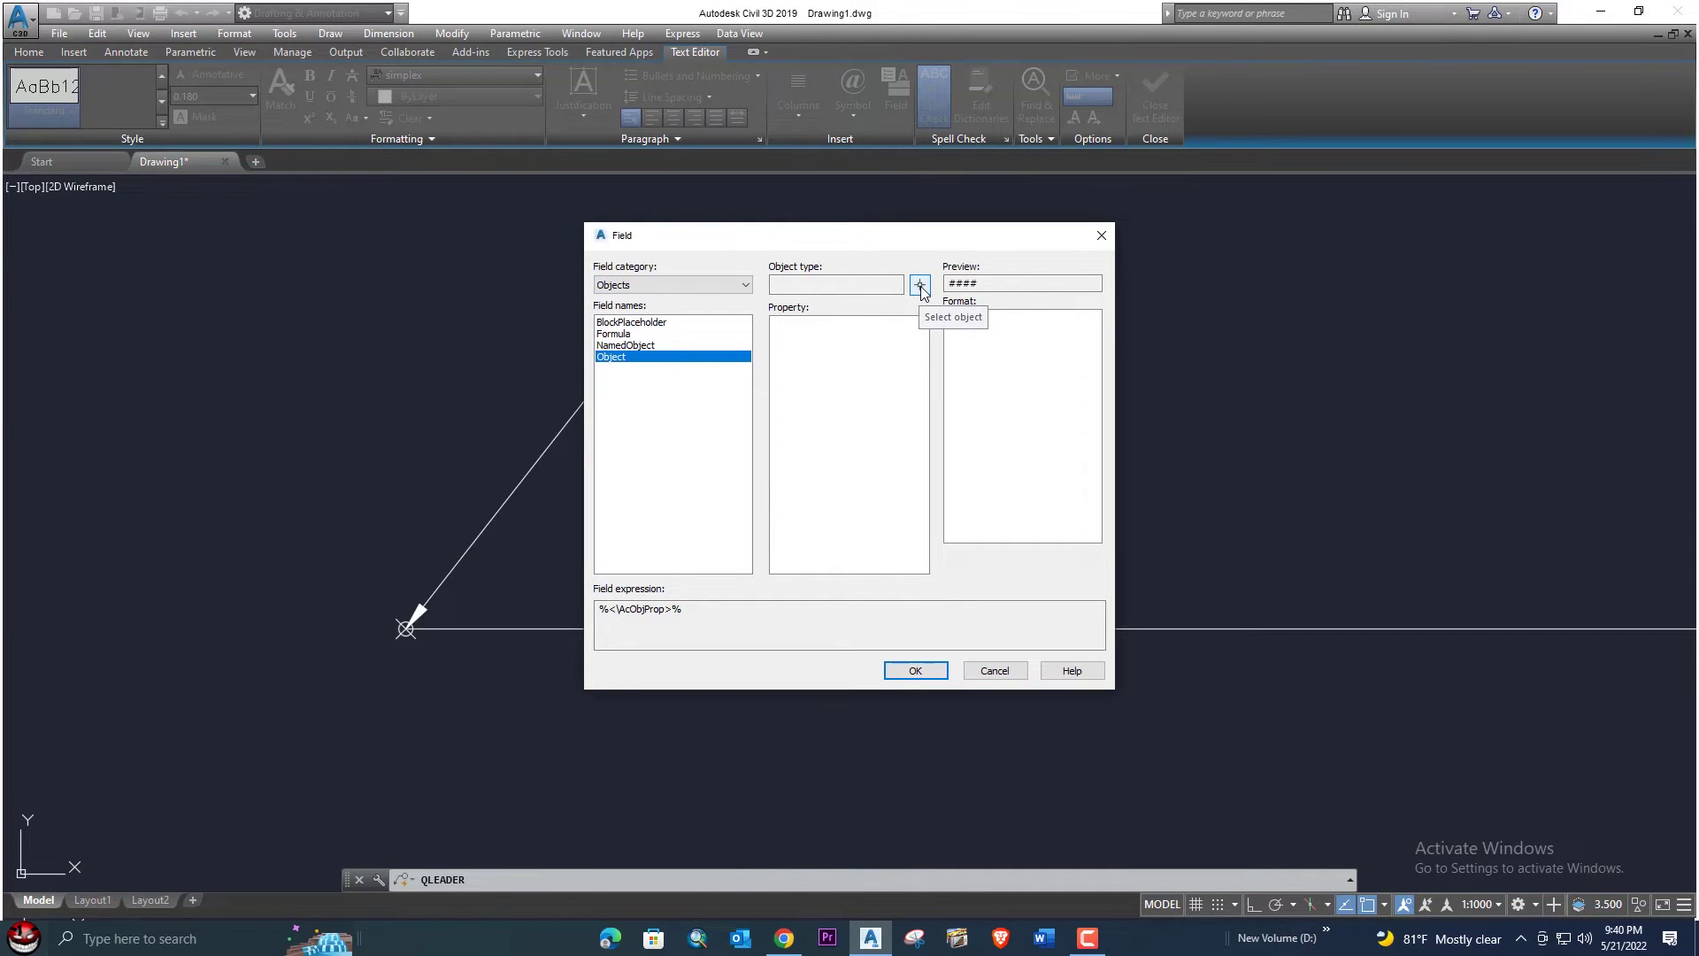
{"action": "left_click", "coordinate": [920, 286]}
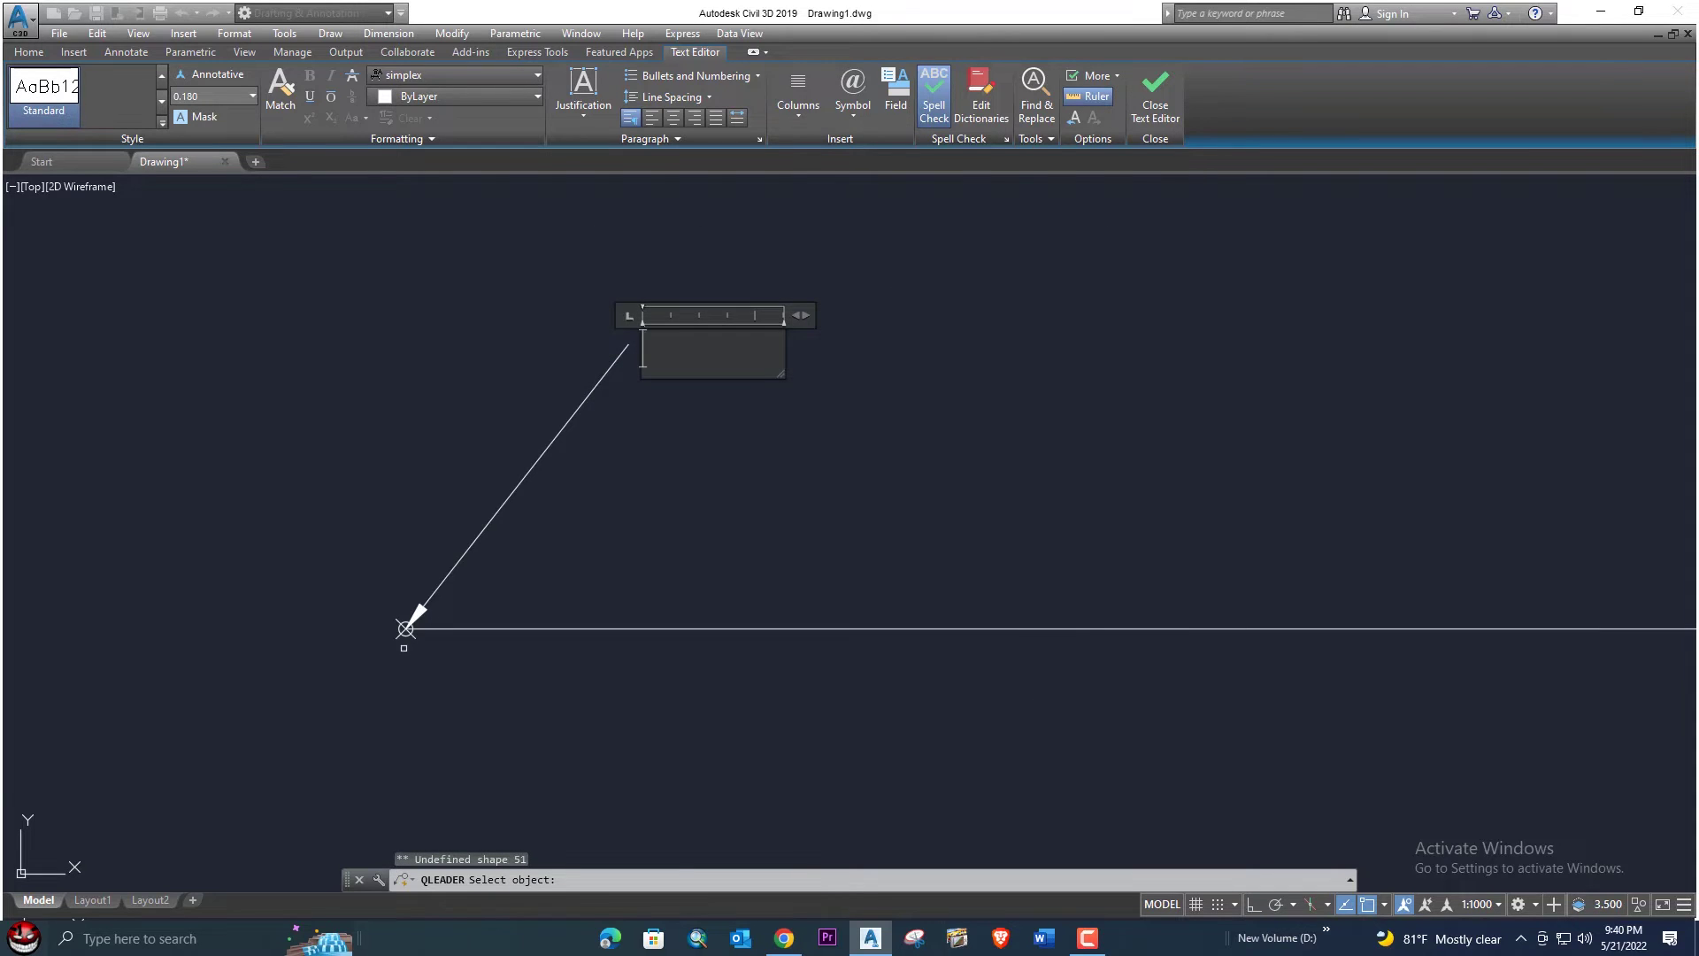
{"action": "scroll", "coordinate": [404, 648], "scroll_direction": "up", "scroll_amount": 2}
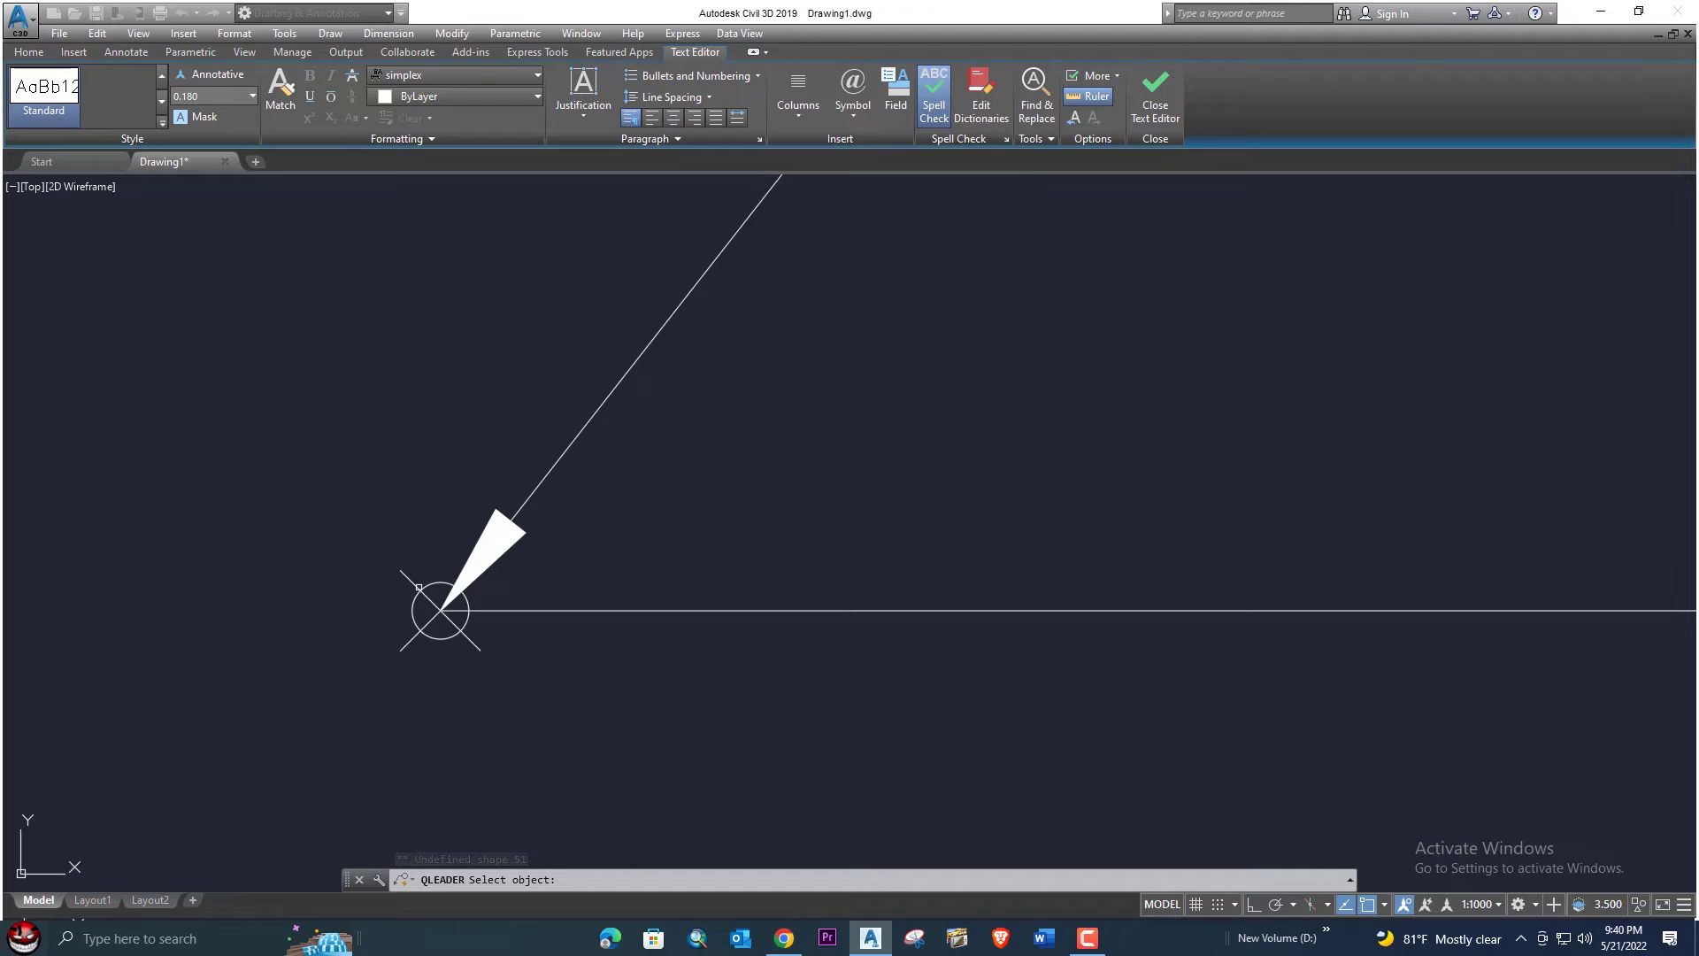
{"action": "left_click", "coordinate": [419, 587]}
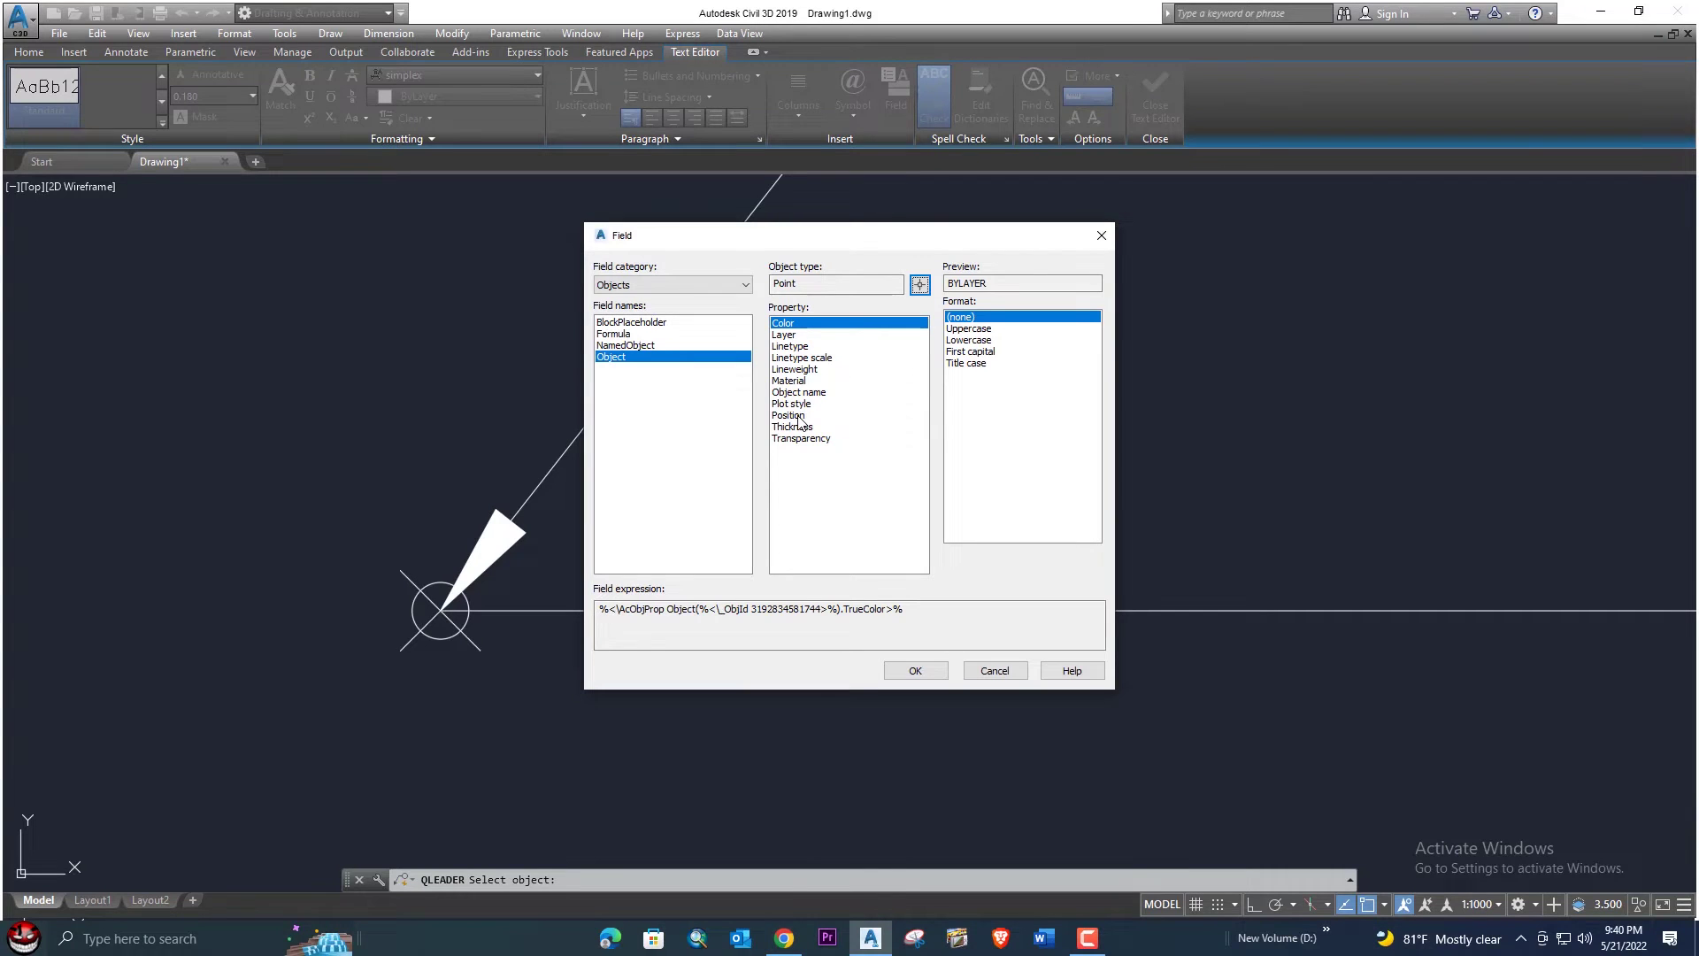
- Use the point's Position with only X kept and prefix E=, giving E=3527.743
{"action": "left_click", "coordinate": [799, 416]}
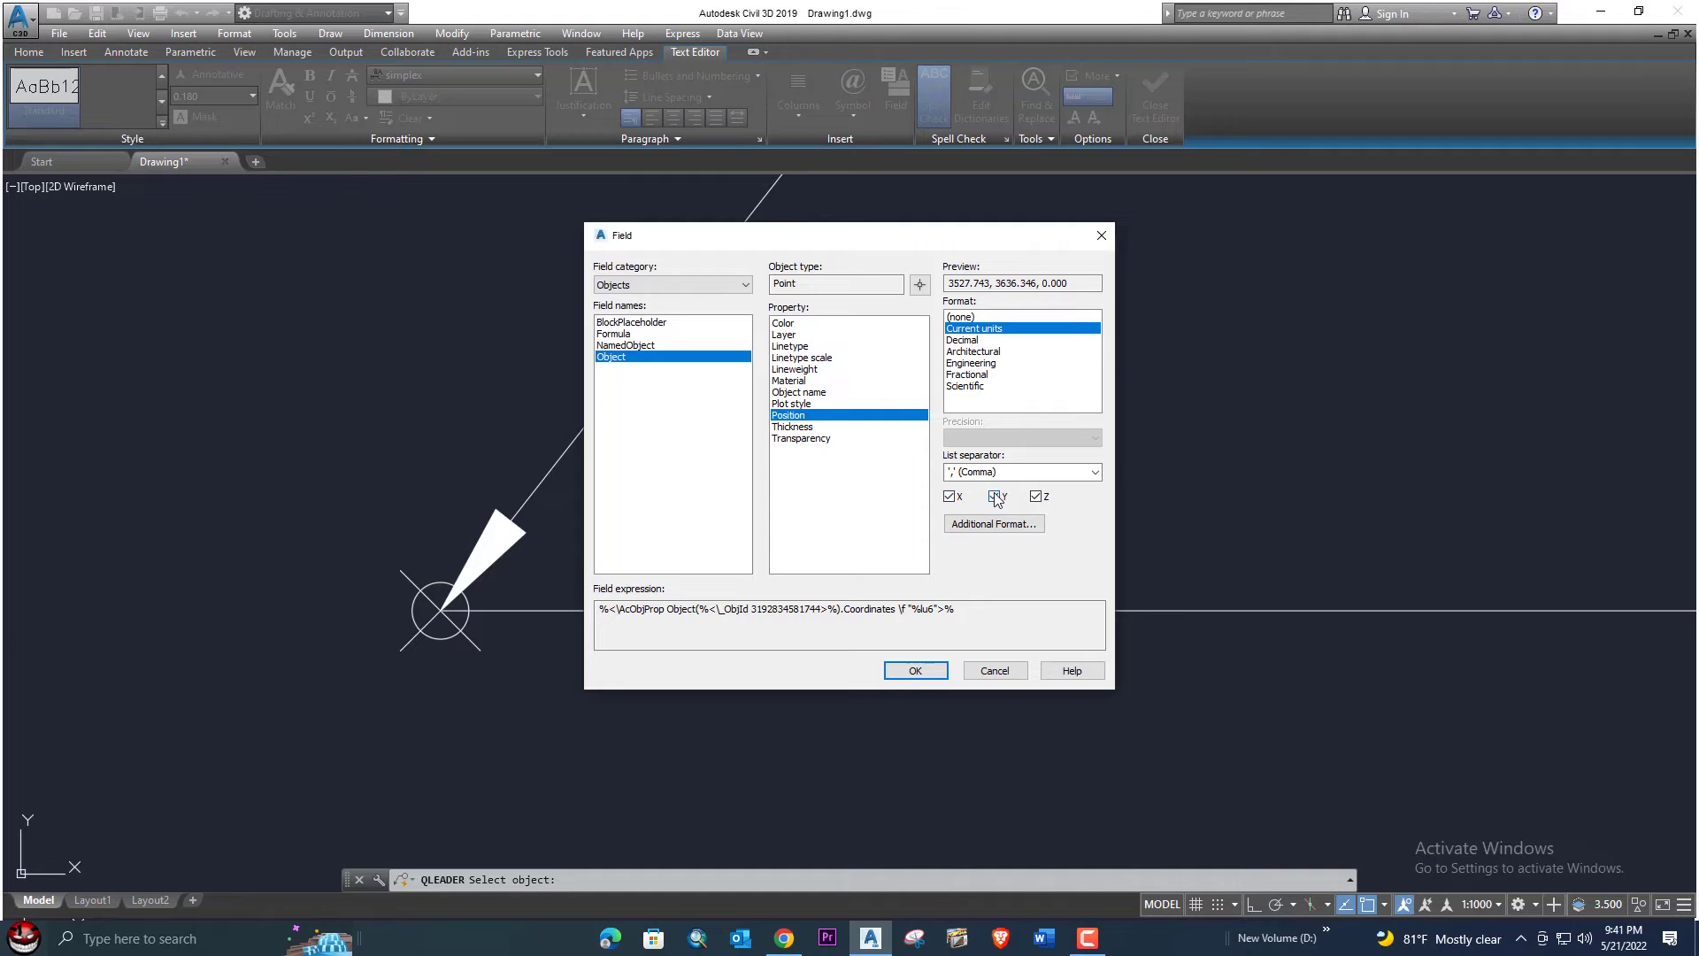
{"action": "left_click", "coordinate": [994, 496]}
{"action": "left_click", "coordinate": [1037, 498]}
{"action": "left_click", "coordinate": [998, 525]}
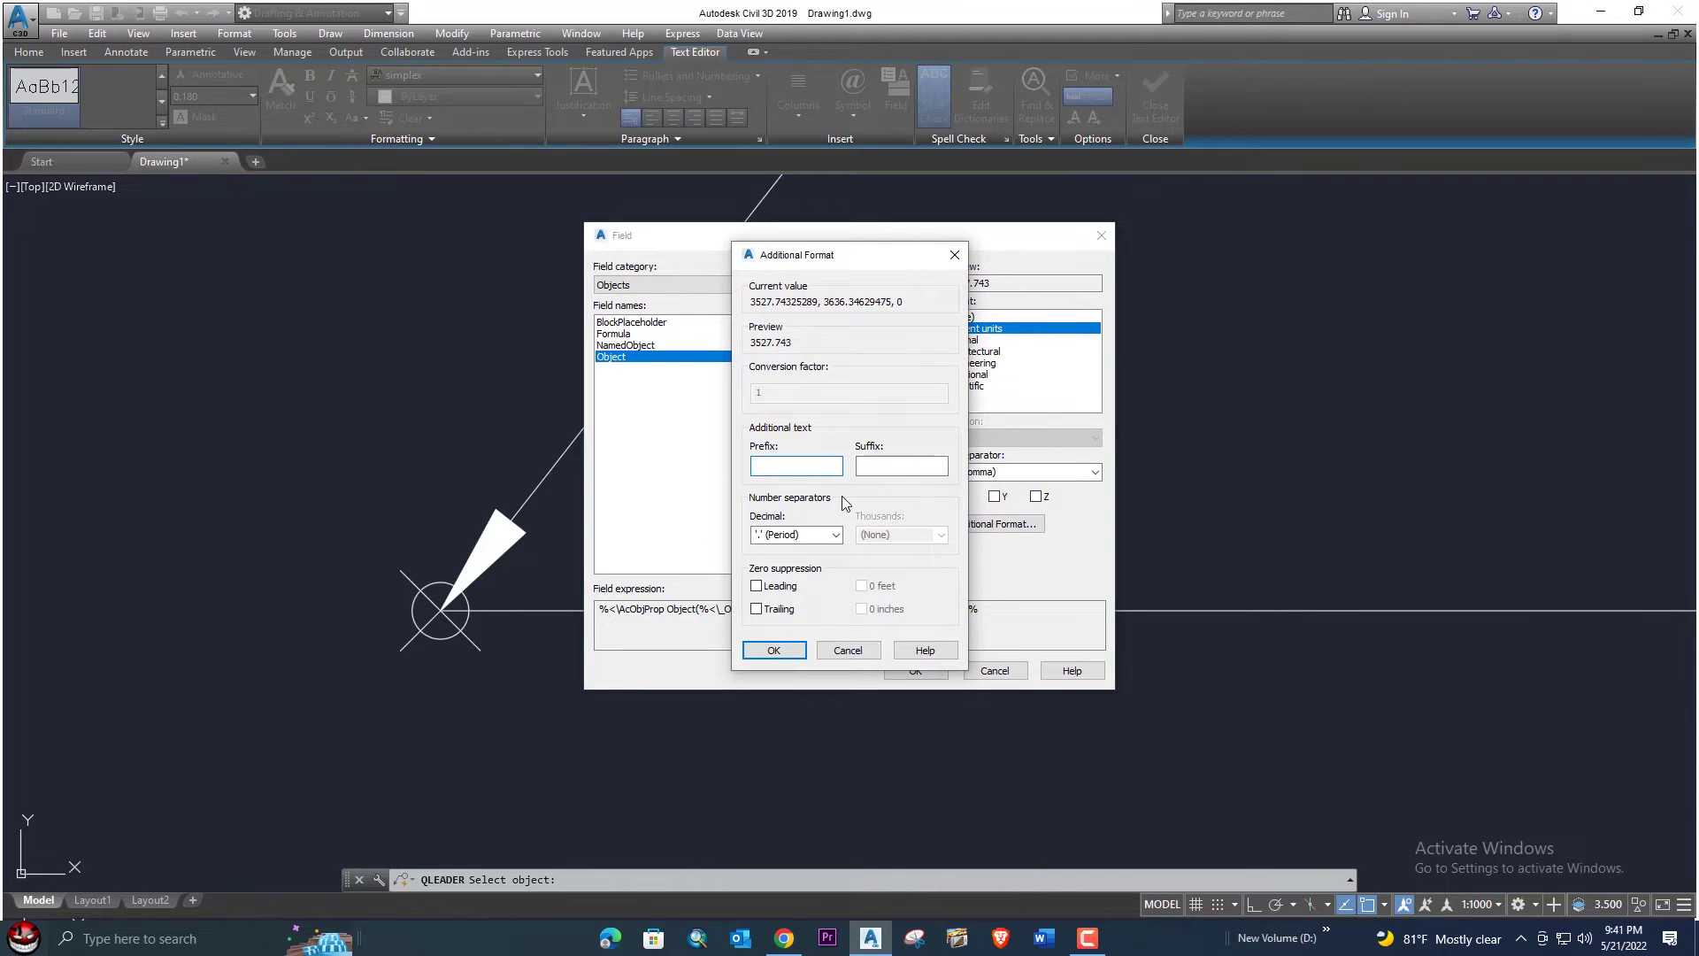
{"action": "type", "text": "E="}
{"action": "left_click", "coordinate": [775, 650]}
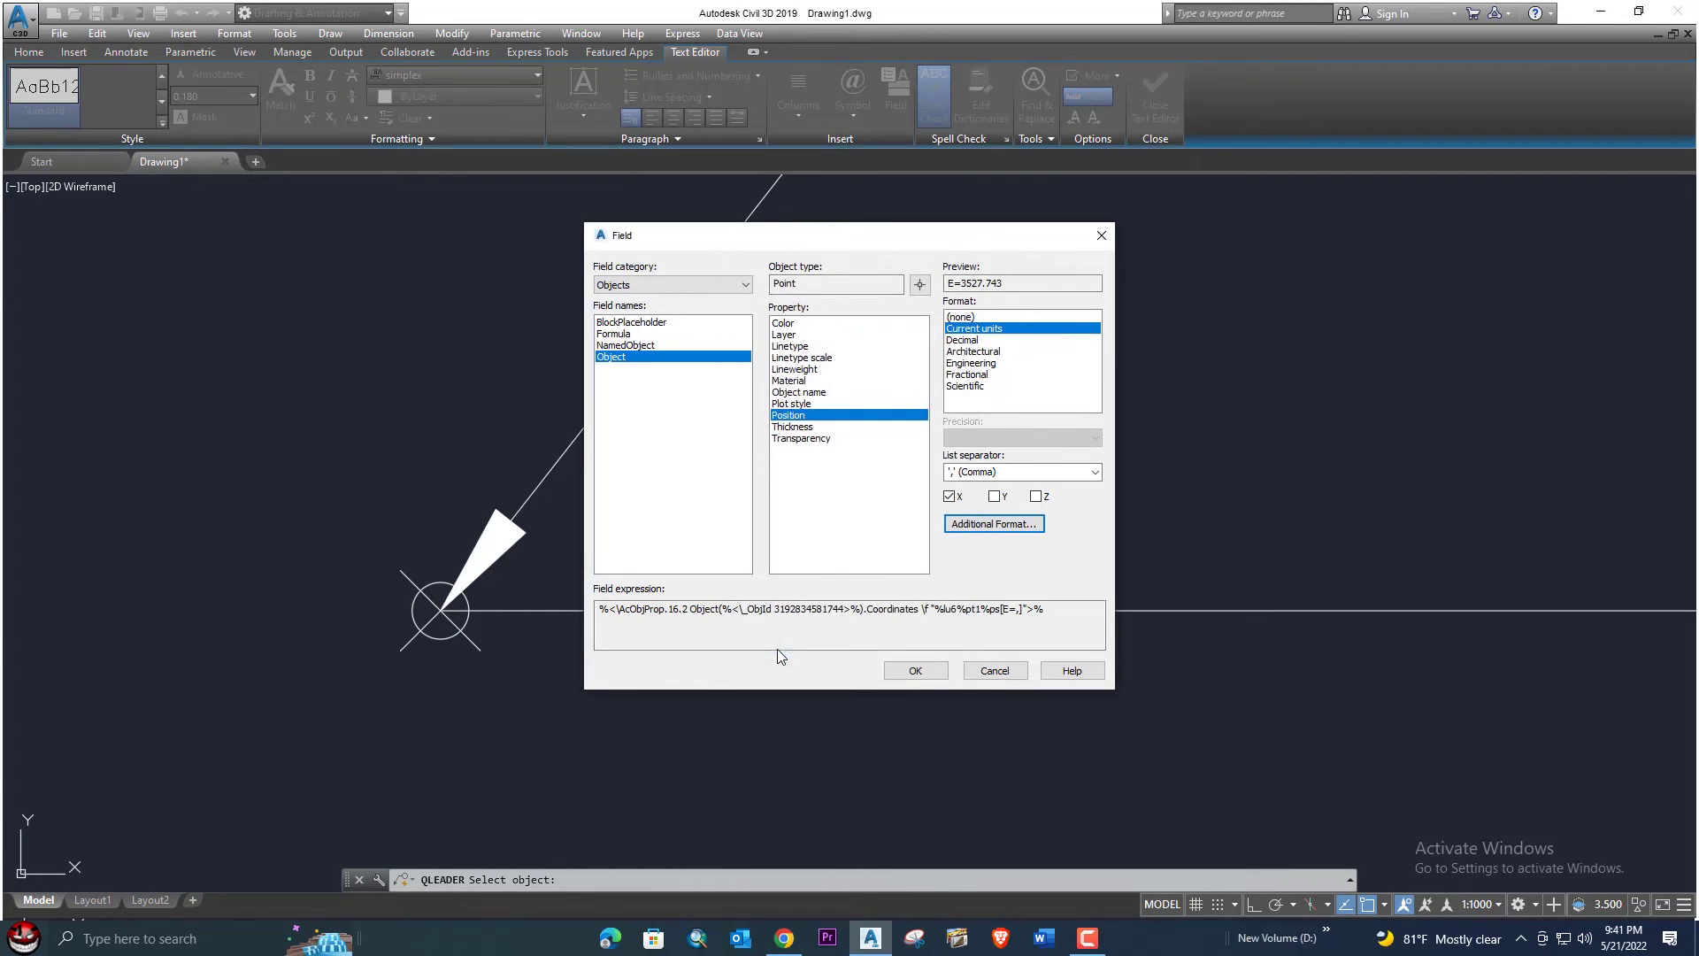
{"action": "left_click", "coordinate": [931, 674]}
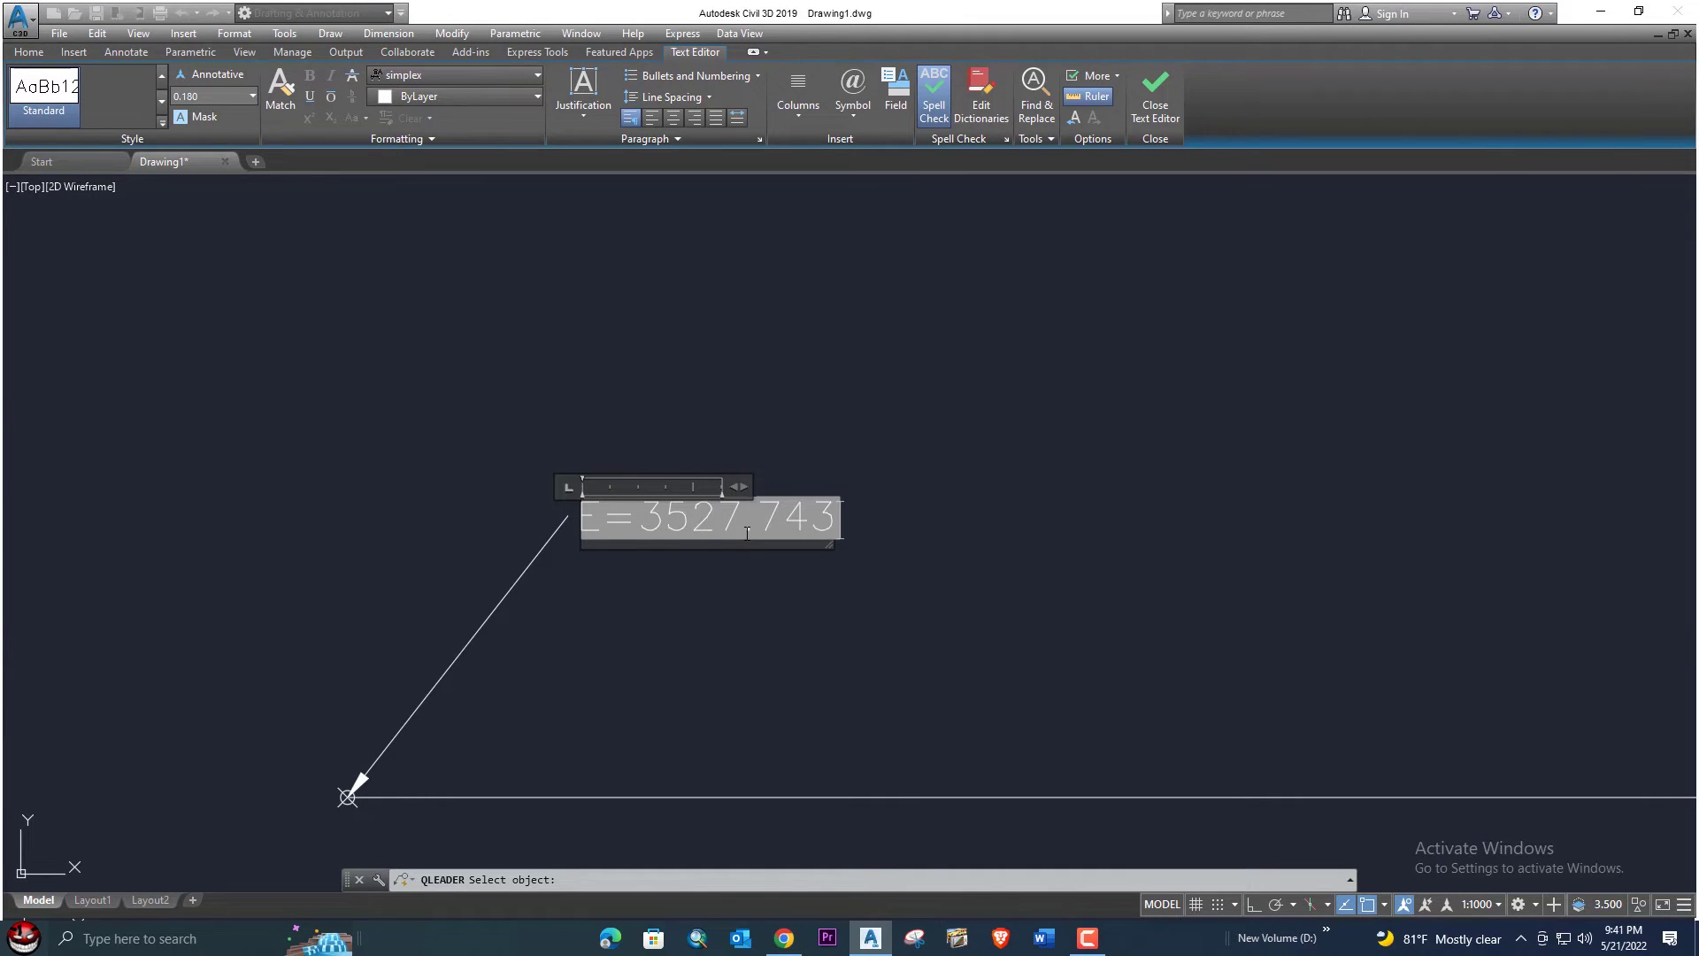
- On a new label line, insert an Object field linked to the point at the leader tip
{"action": "key", "text": "Return"}
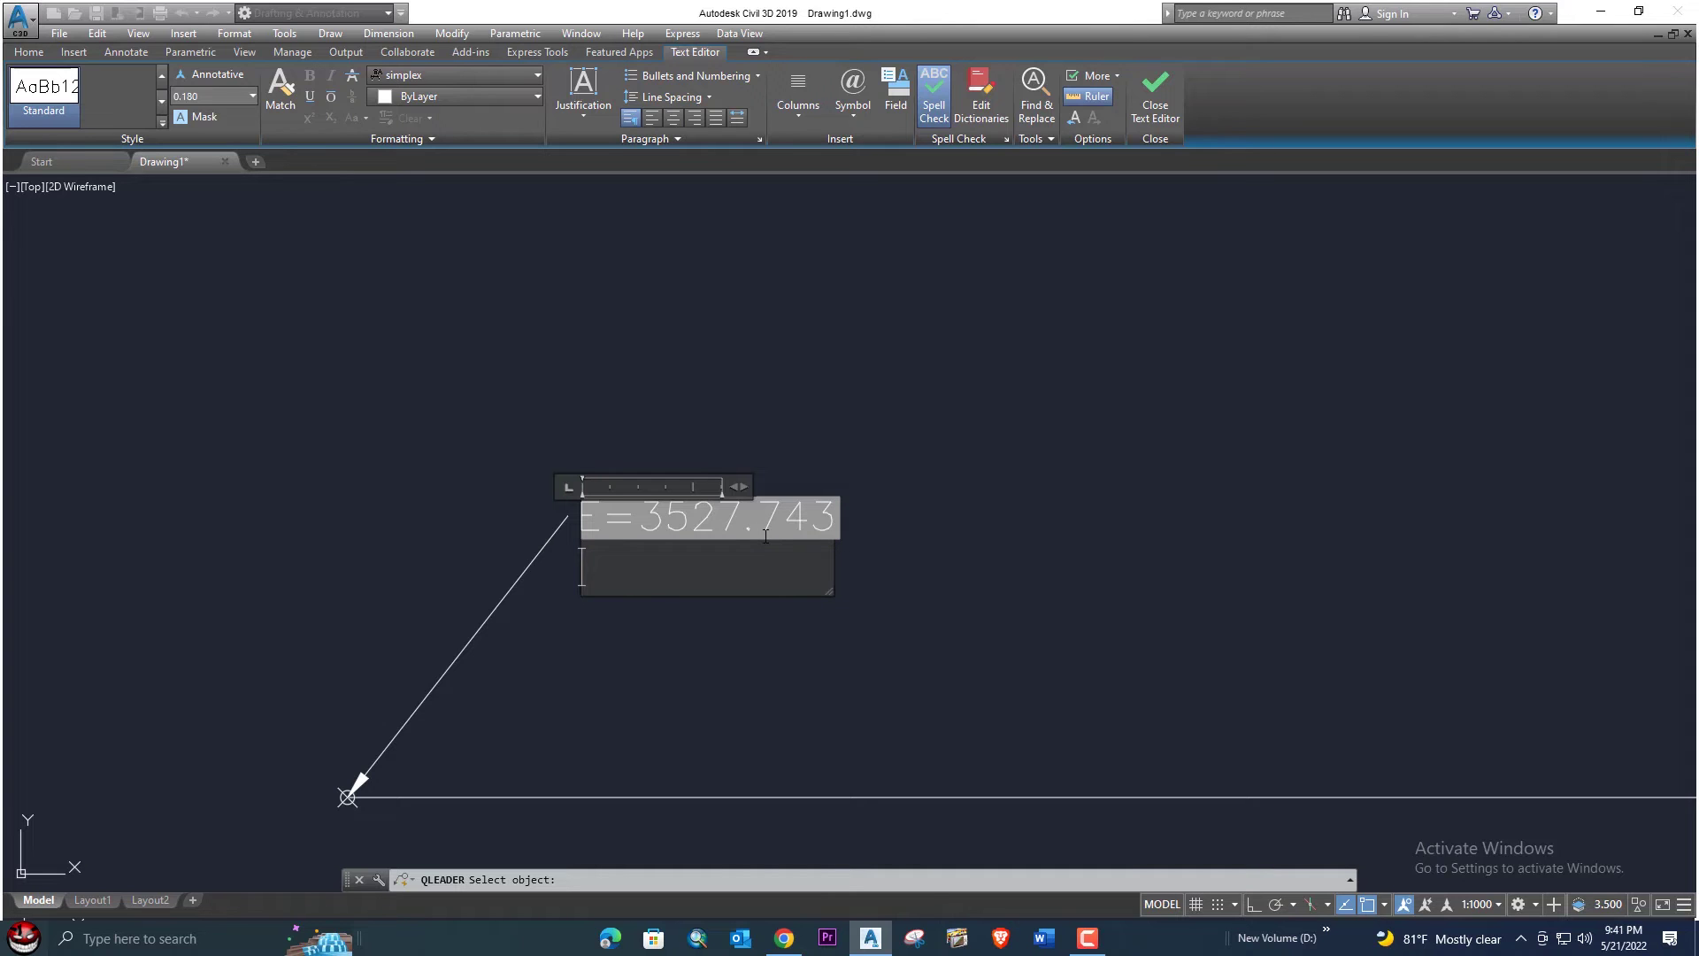
{"action": "right_click", "coordinate": [717, 564]}
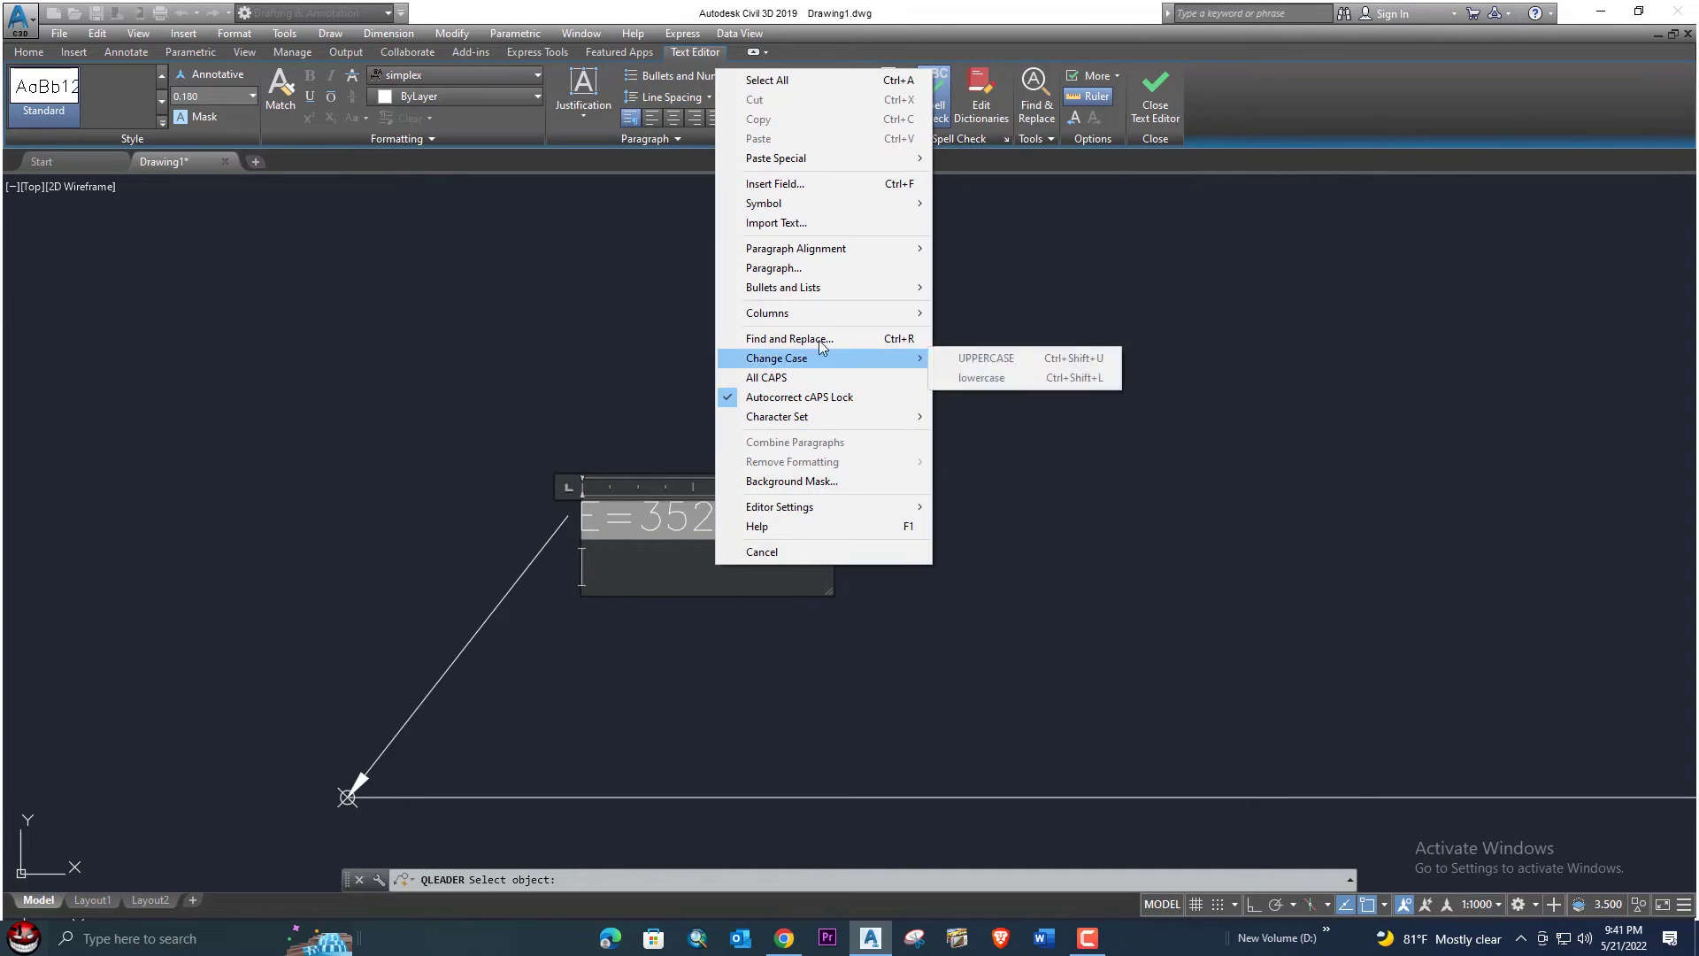
{"action": "mouse_move", "coordinate": [798, 300]}
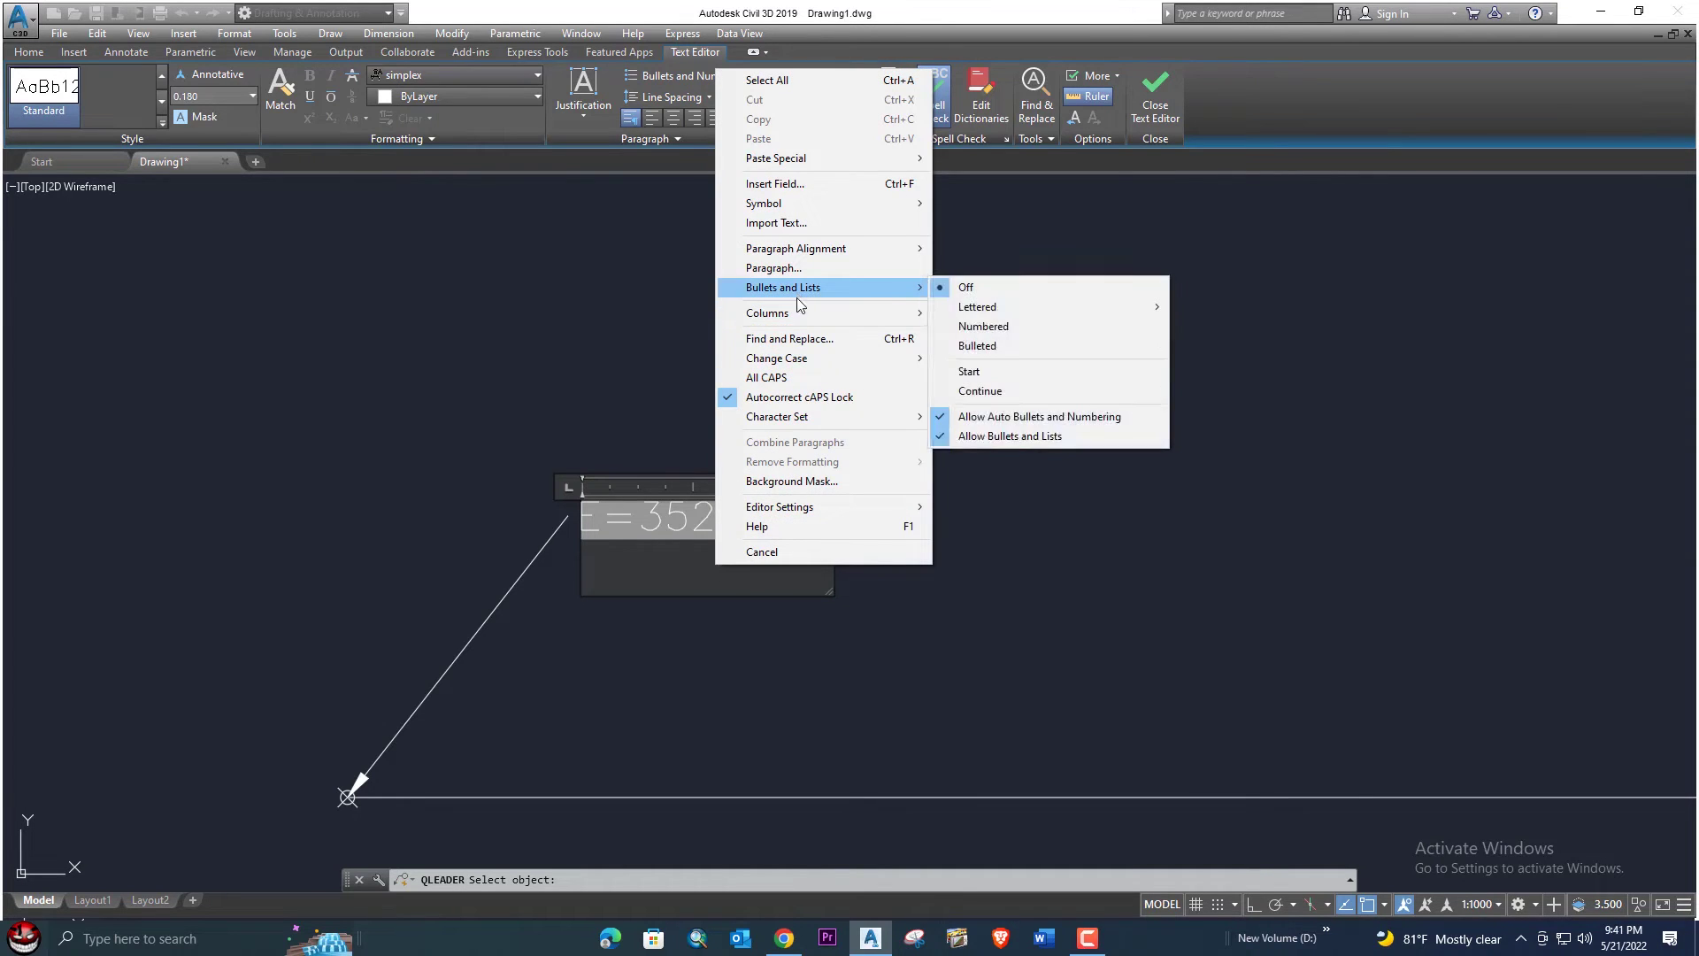
{"action": "left_click", "coordinate": [796, 185]}
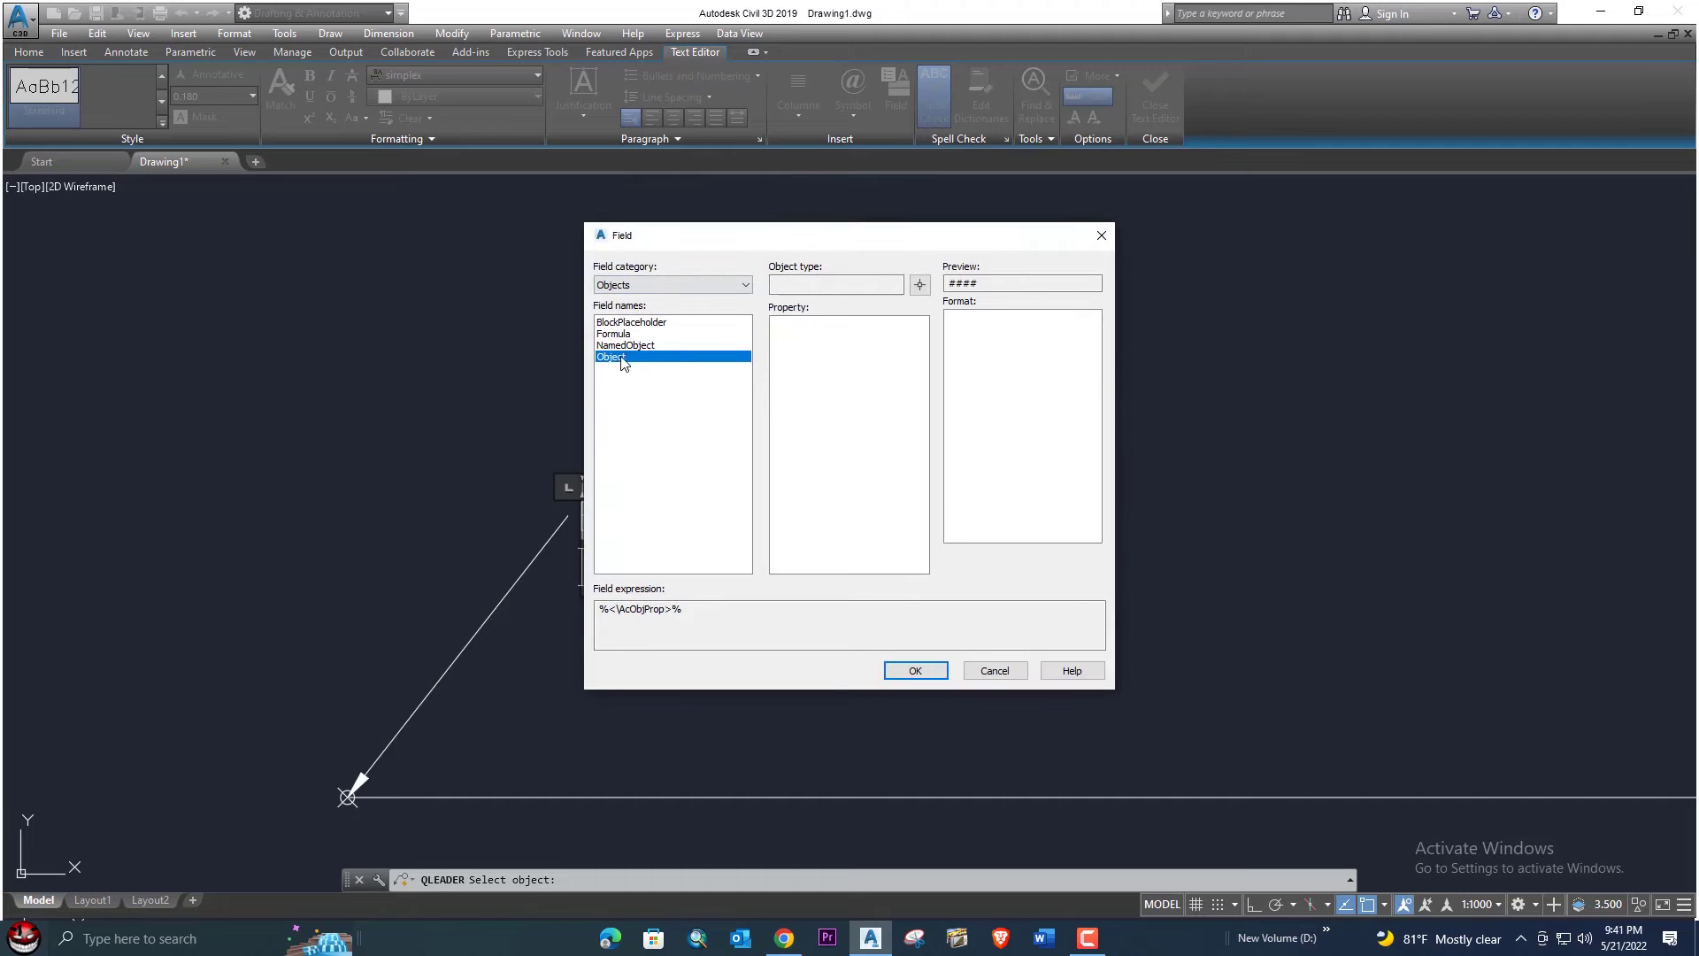
{"action": "left_click", "coordinate": [920, 284]}
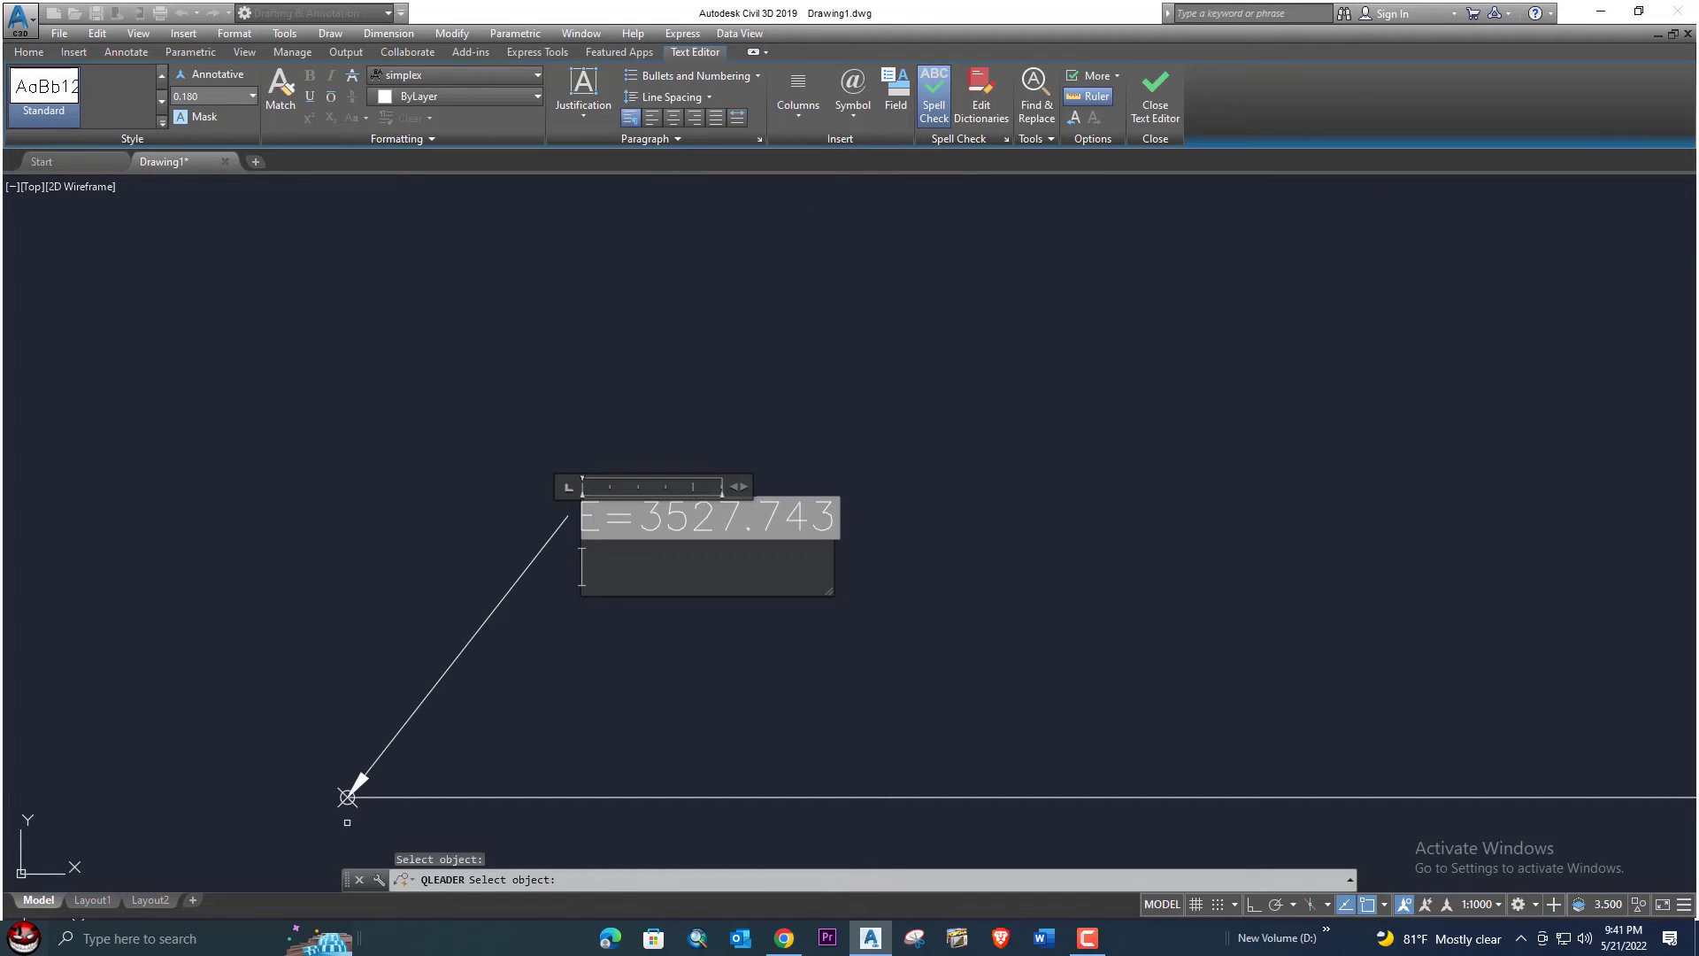
{"action": "left_click", "coordinate": [341, 800]}
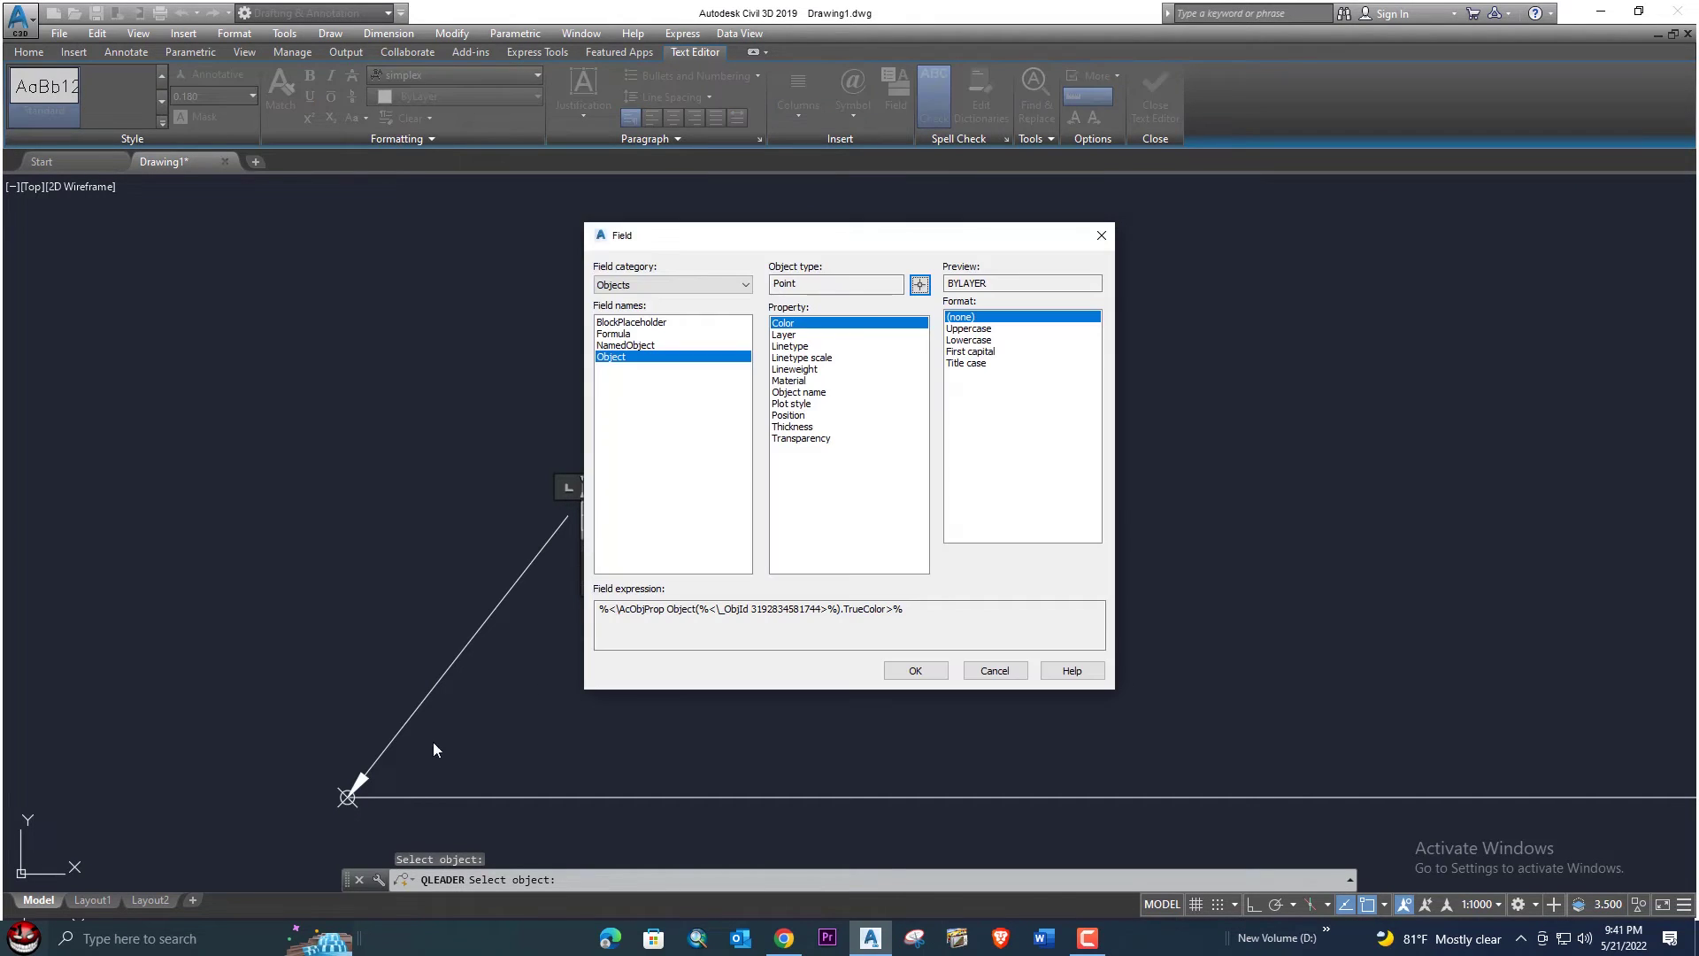
- Show only the point's Y position with prefix N=, reading N=3636.346, then start a new line
{"action": "left_click", "coordinate": [787, 415]}
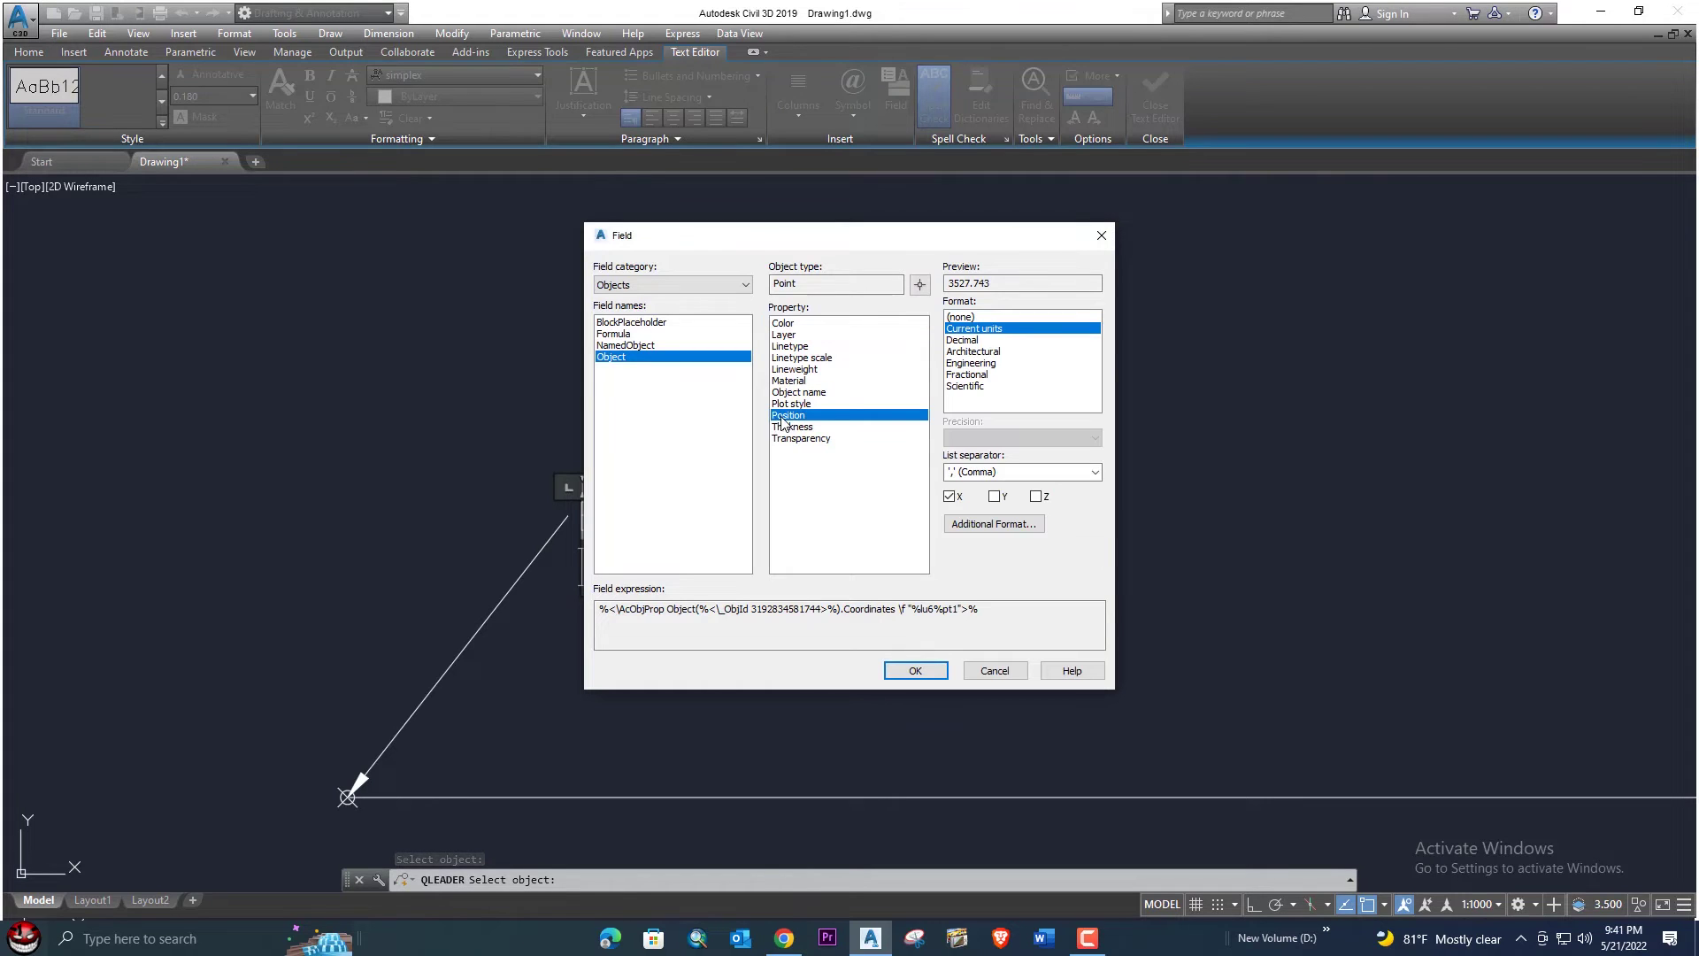
{"action": "left_click", "coordinate": [1036, 497]}
{"action": "left_click", "coordinate": [994, 497]}
{"action": "left_click", "coordinate": [948, 496]}
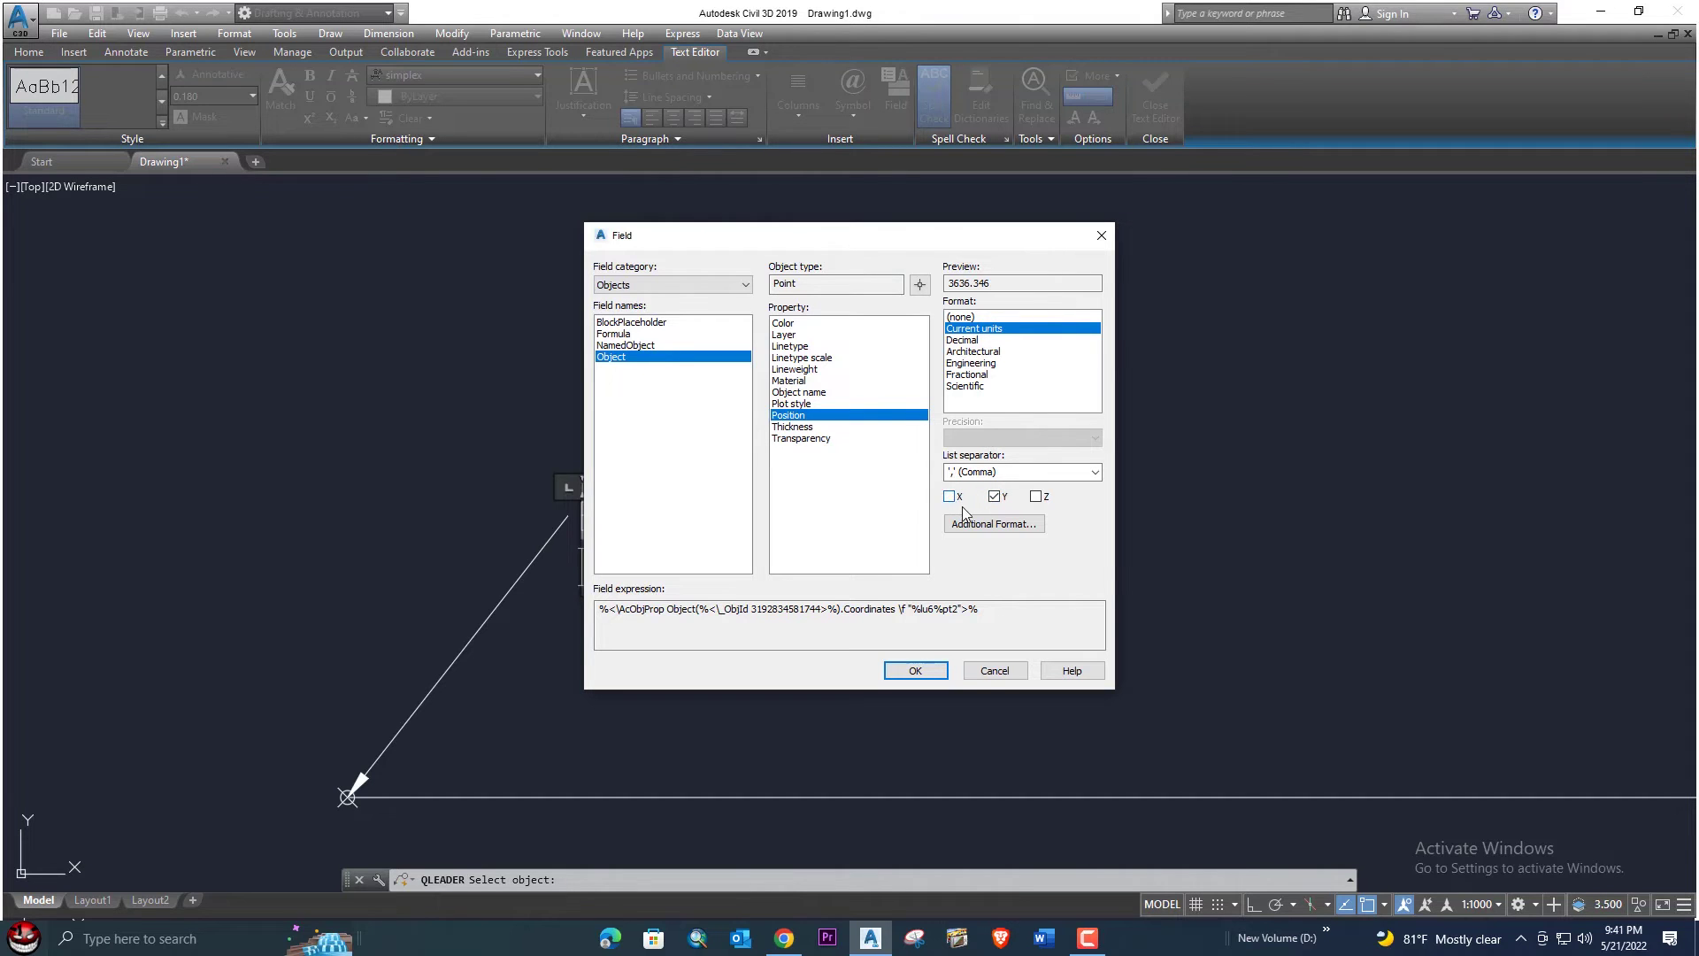
{"action": "left_click", "coordinate": [961, 524]}
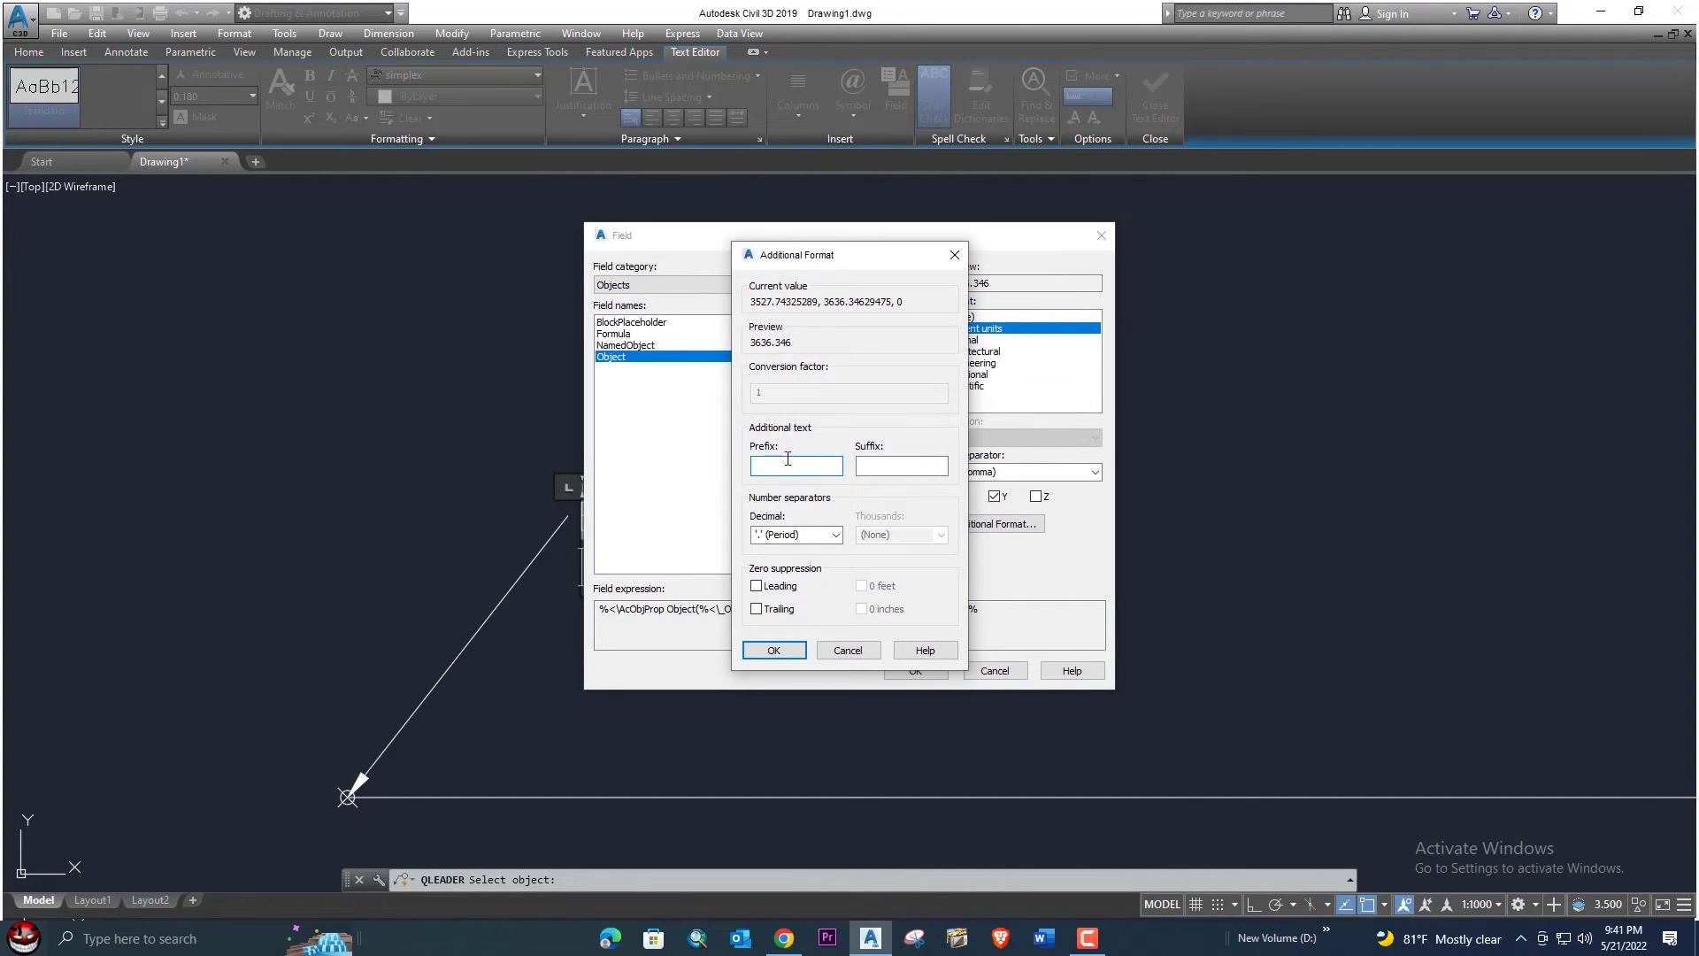
{"action": "type", "text": "N="}
{"action": "left_click", "coordinate": [774, 651]}
{"action": "left_click", "coordinate": [920, 671]}
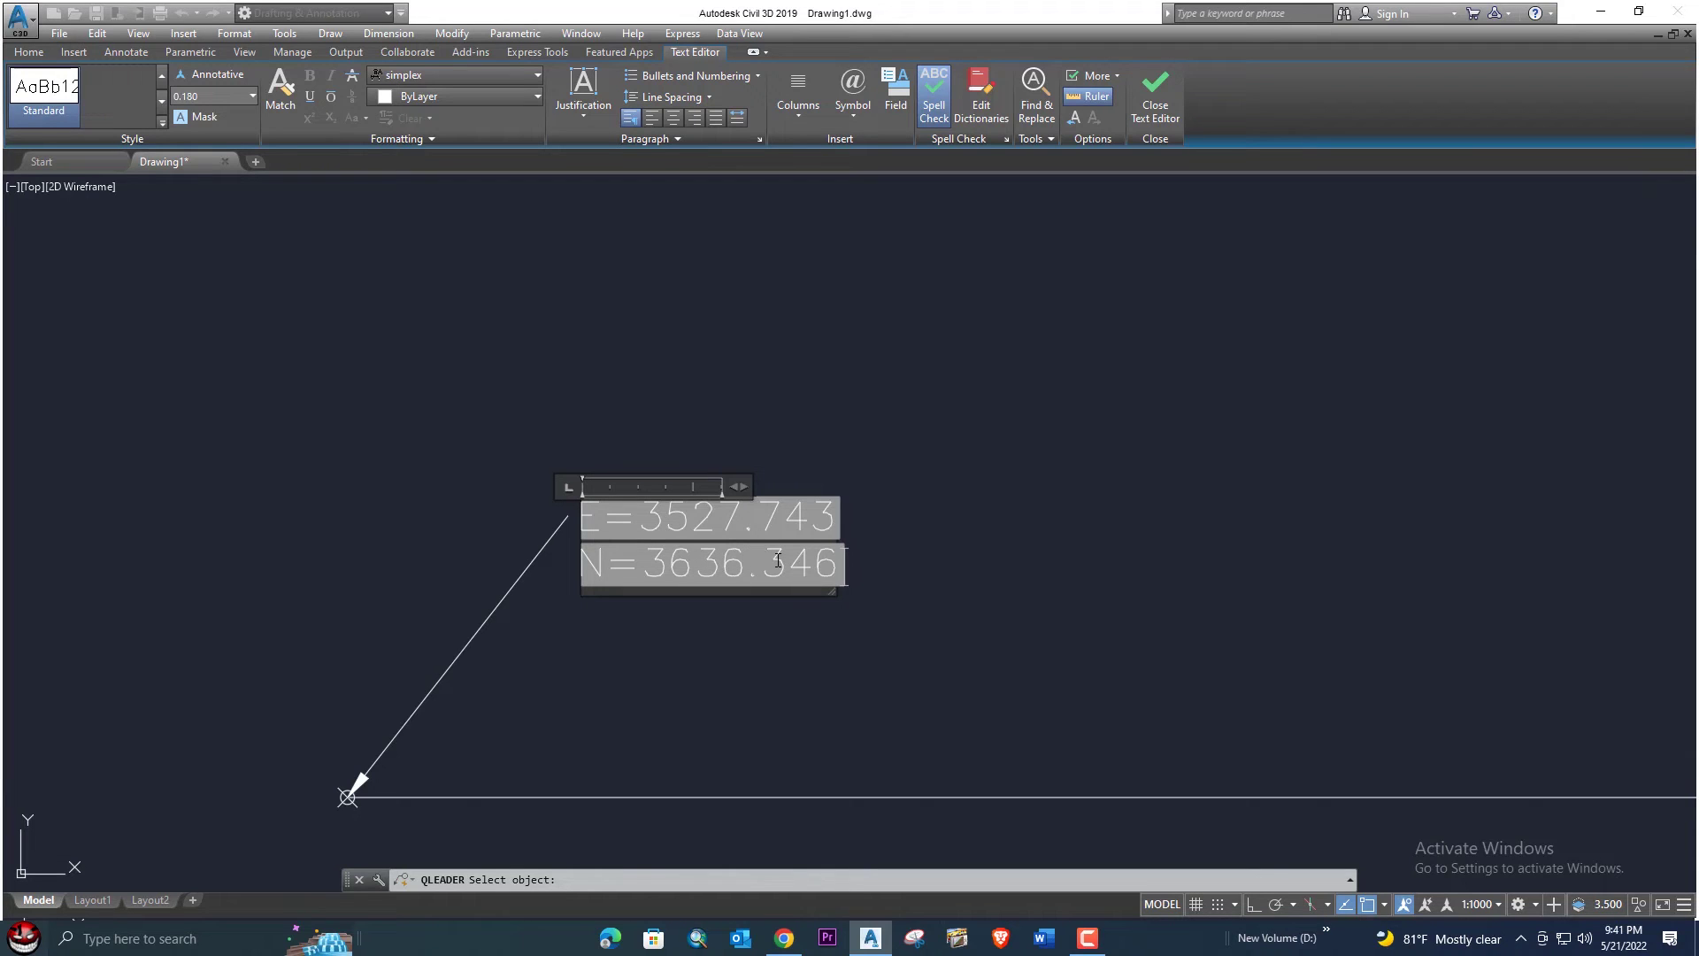
{"action": "key", "text": "Return"}
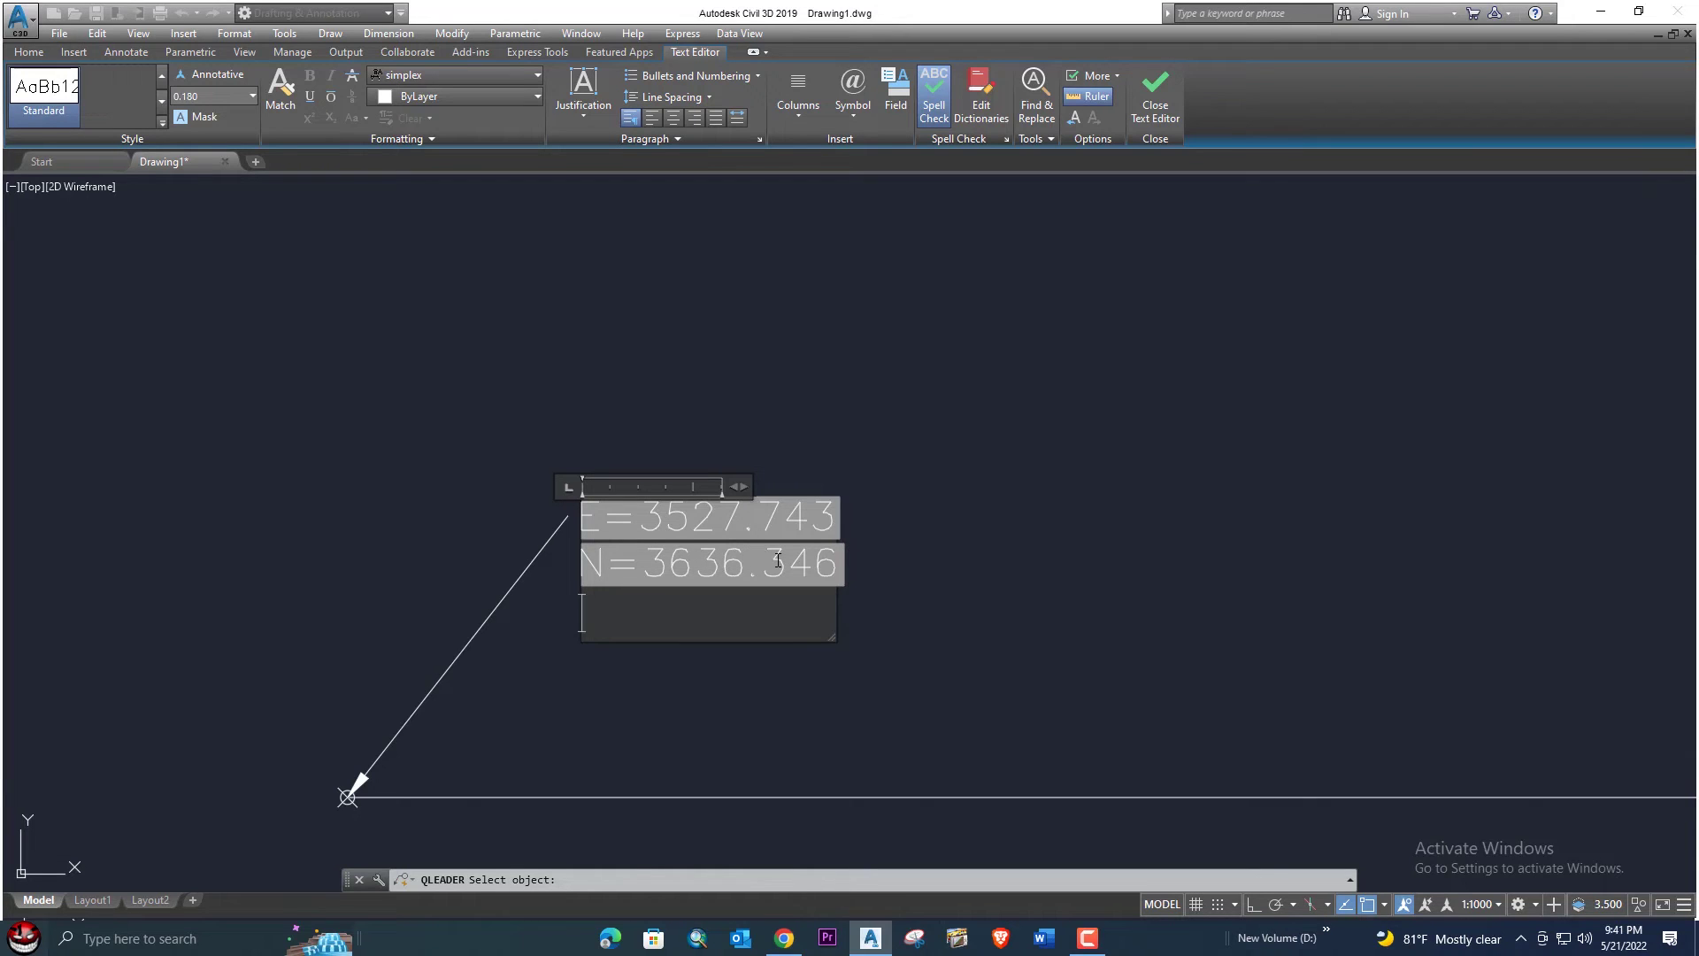
- Add a third field linked to the point showing only its Z position, prefixed Z=, reading Z=0.000
{"action": "right_click", "coordinate": [743, 607]}
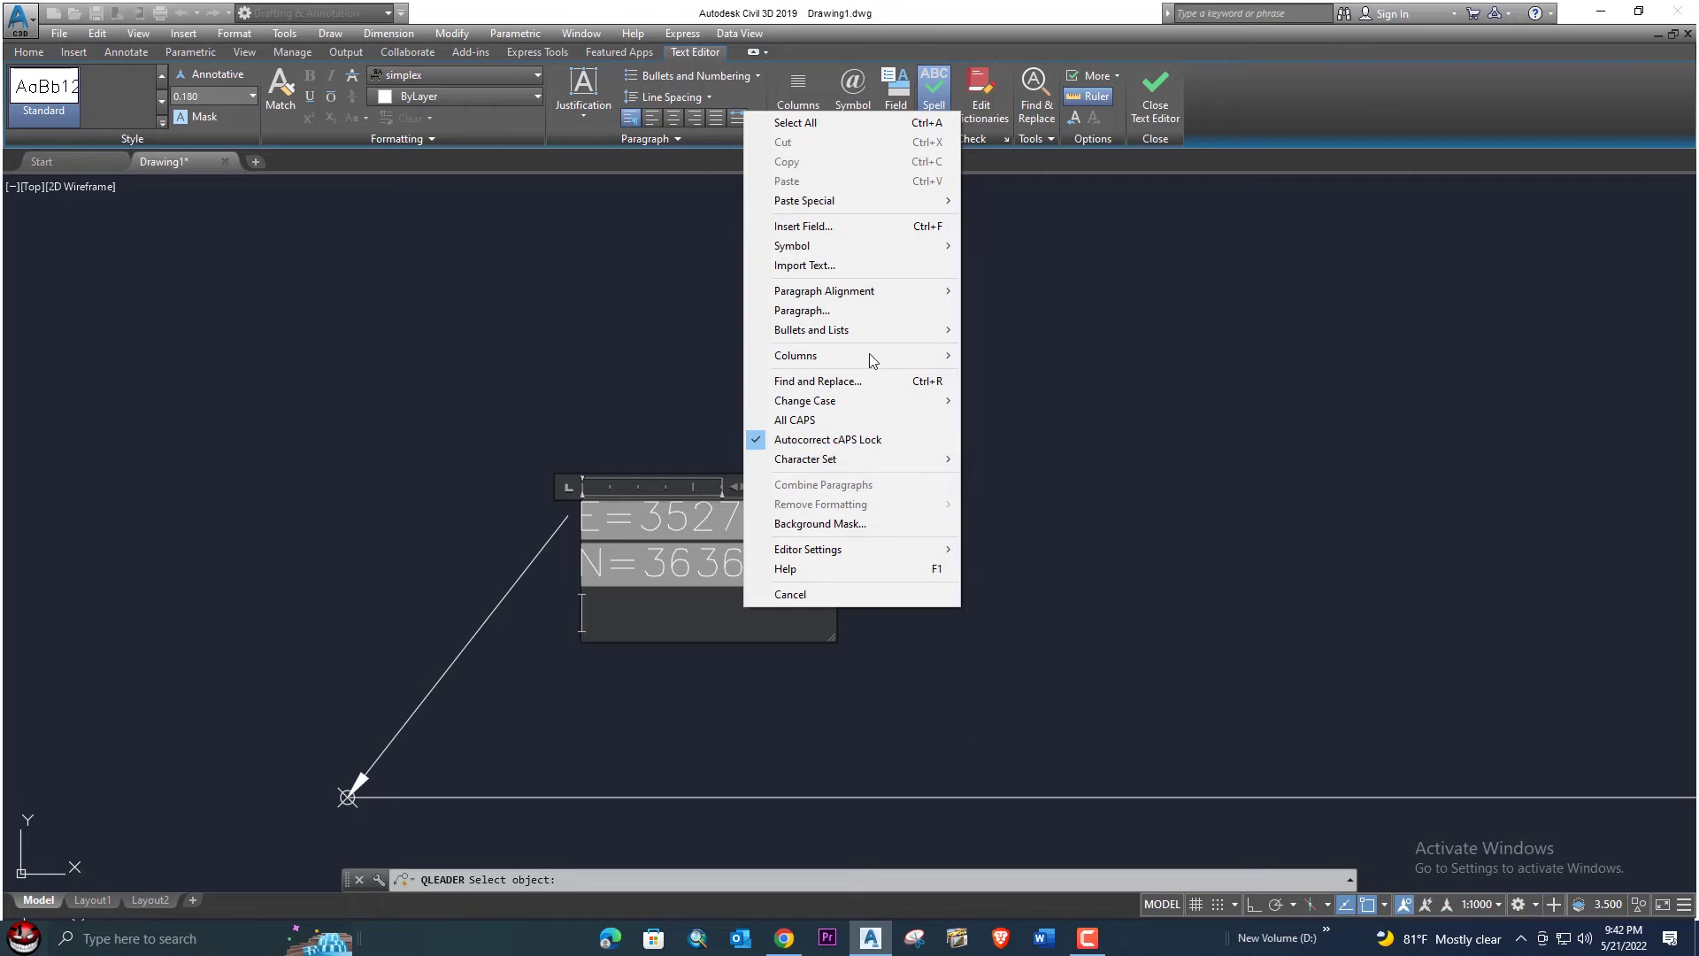
{"action": "left_click", "coordinate": [816, 229]}
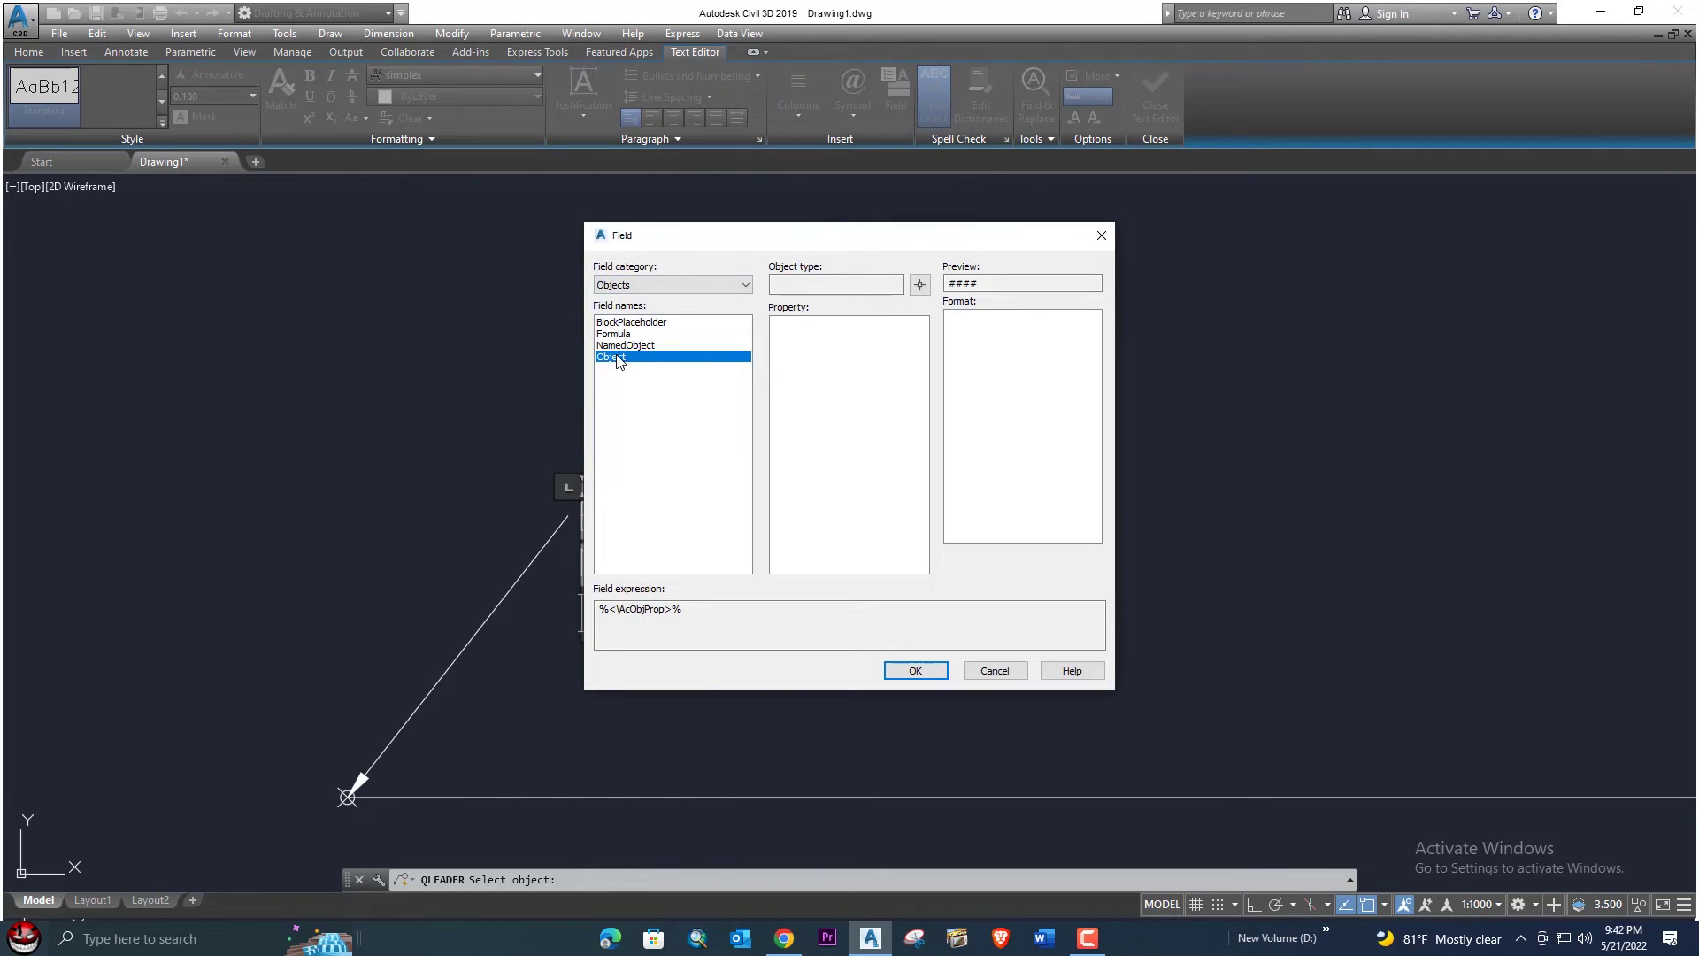
{"action": "left_click", "coordinate": [919, 285]}
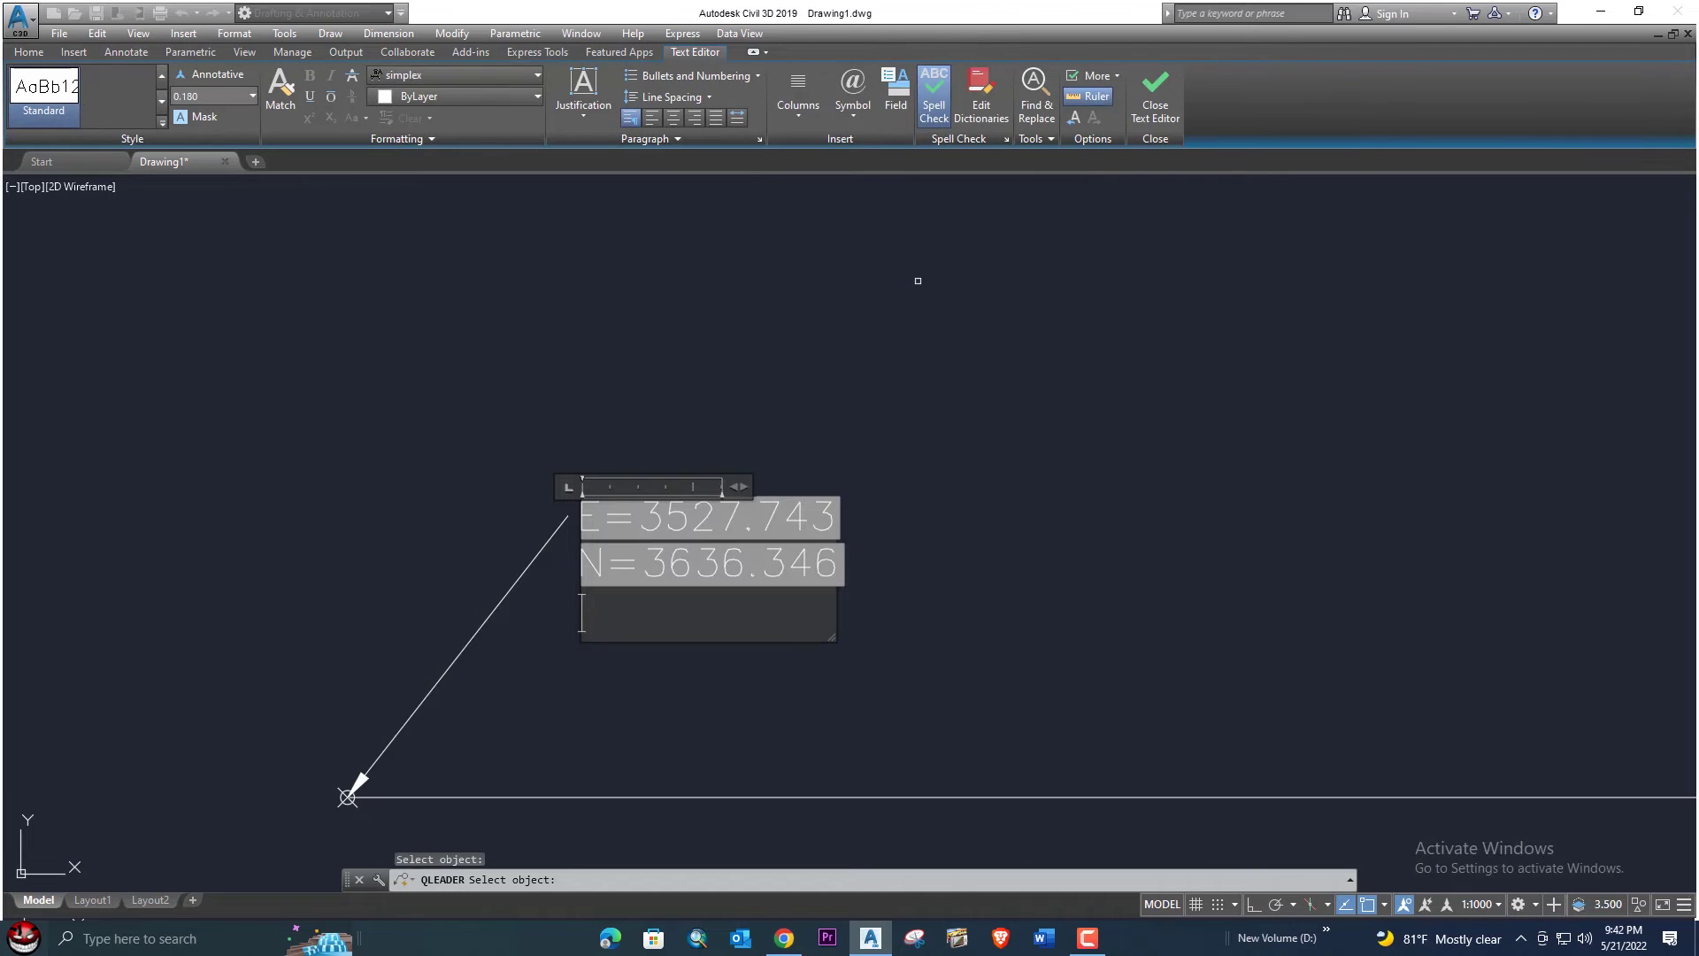
{"action": "left_click", "coordinate": [346, 798]}
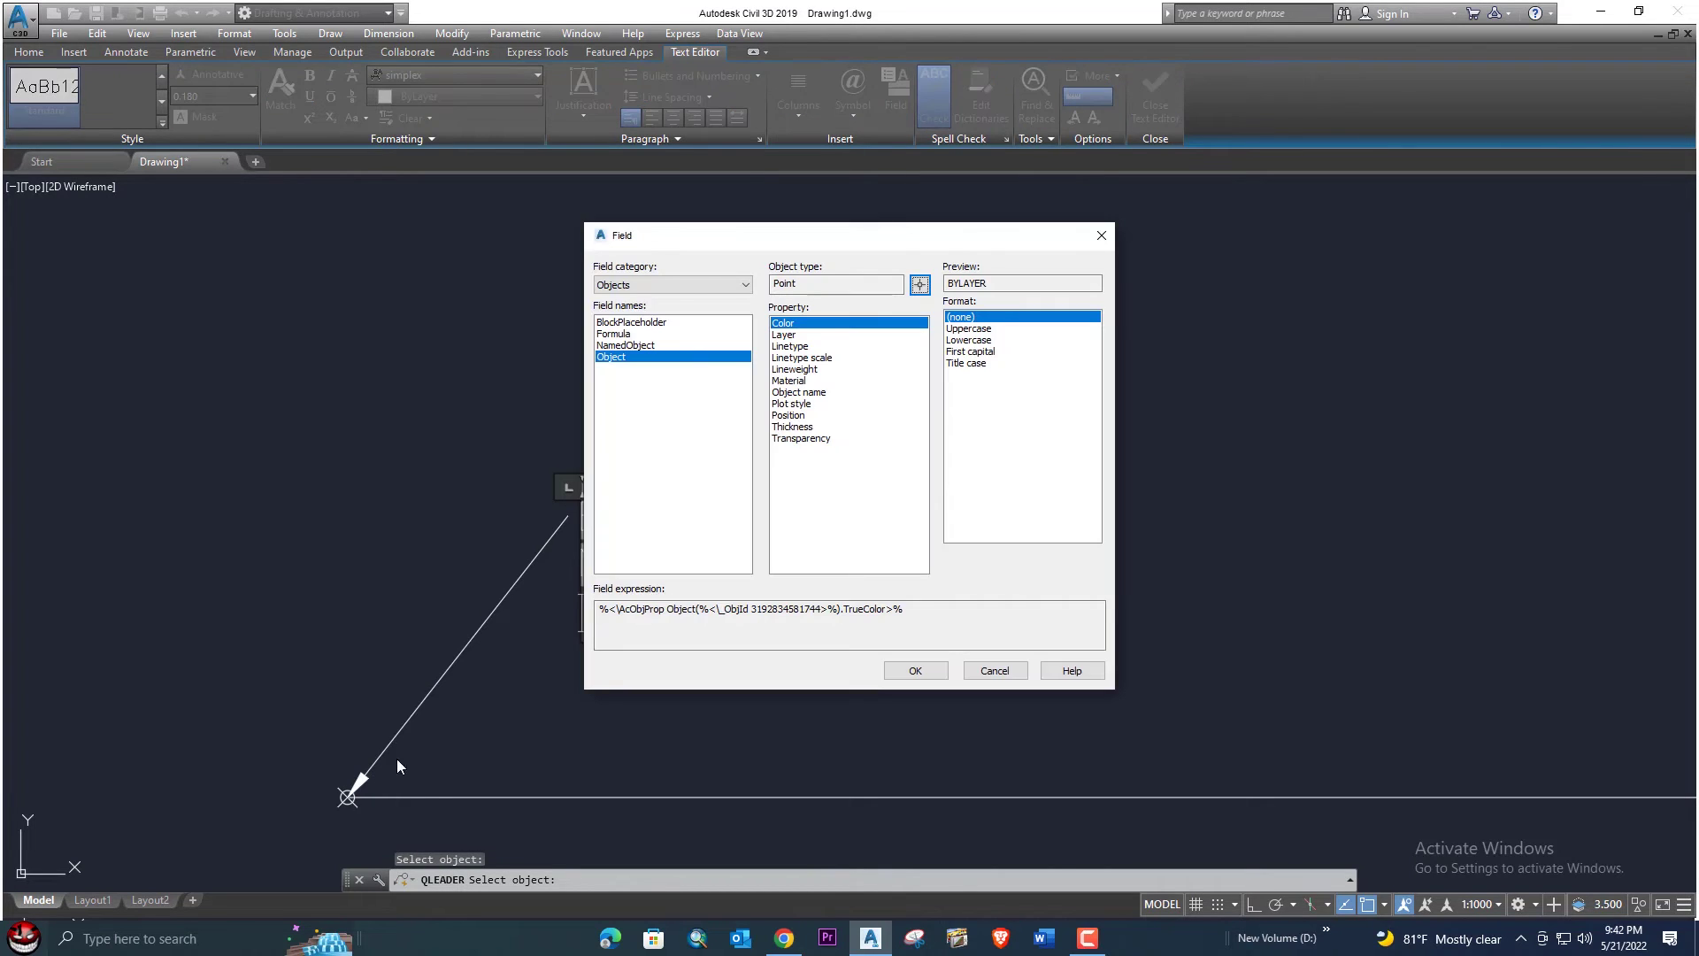
{"action": "left_click", "coordinate": [790, 415]}
{"action": "left_click", "coordinate": [949, 497]}
{"action": "left_click", "coordinate": [1036, 496]}
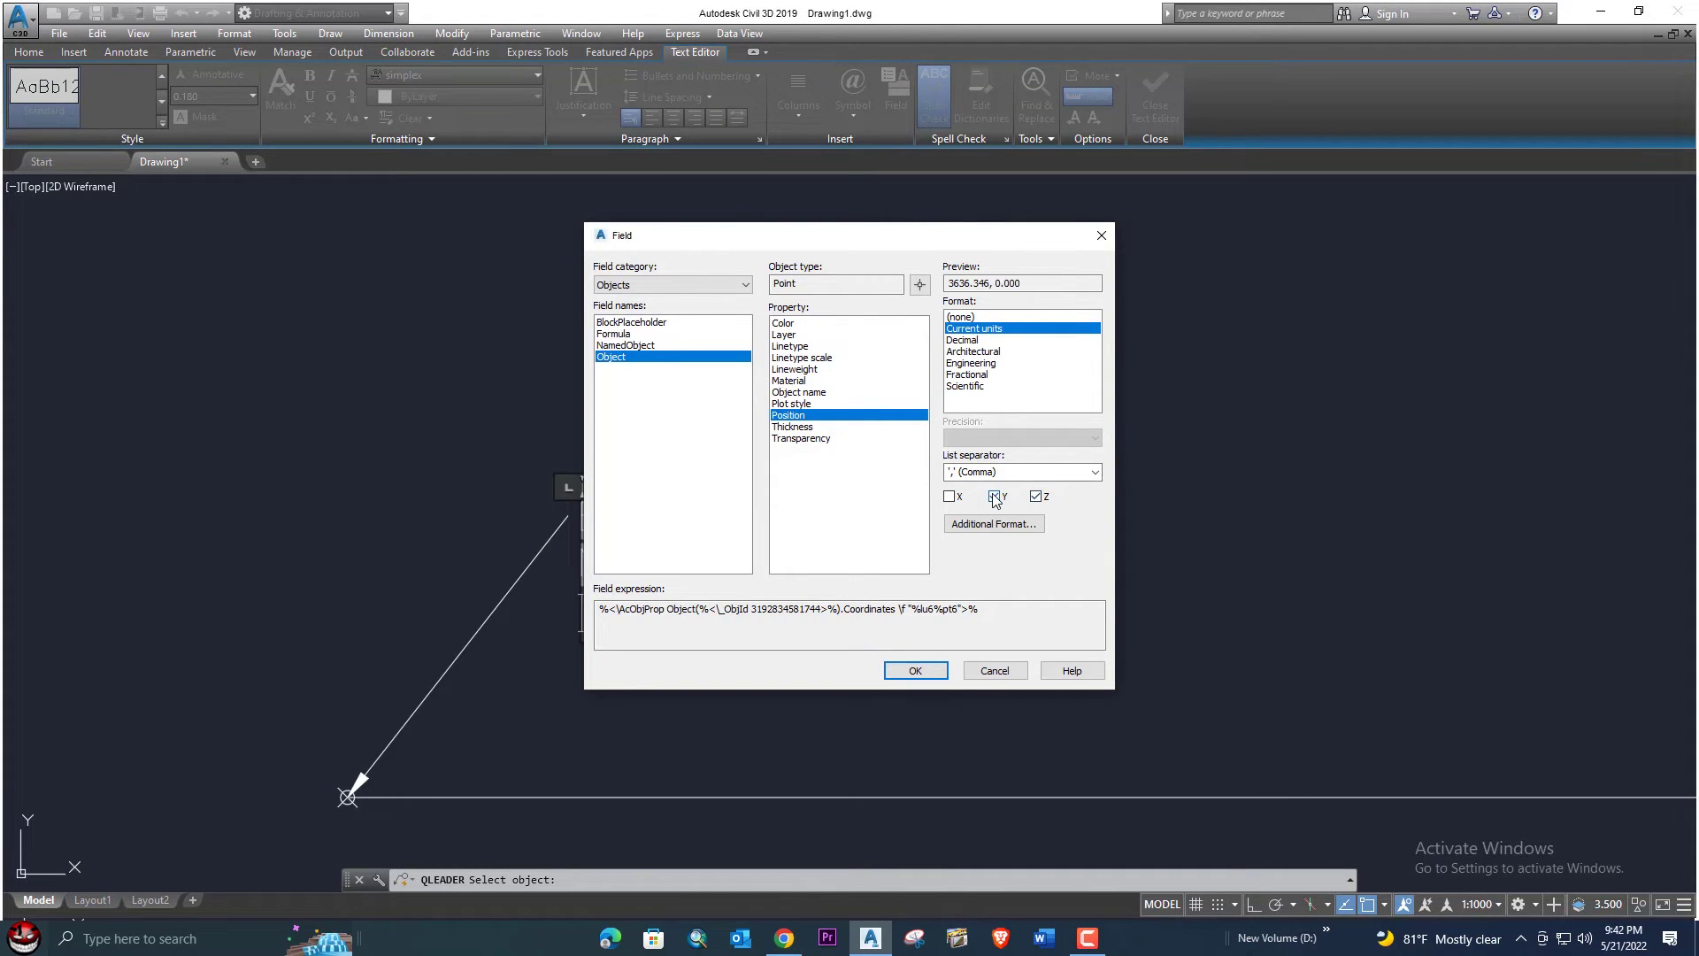
{"action": "left_click", "coordinate": [994, 497]}
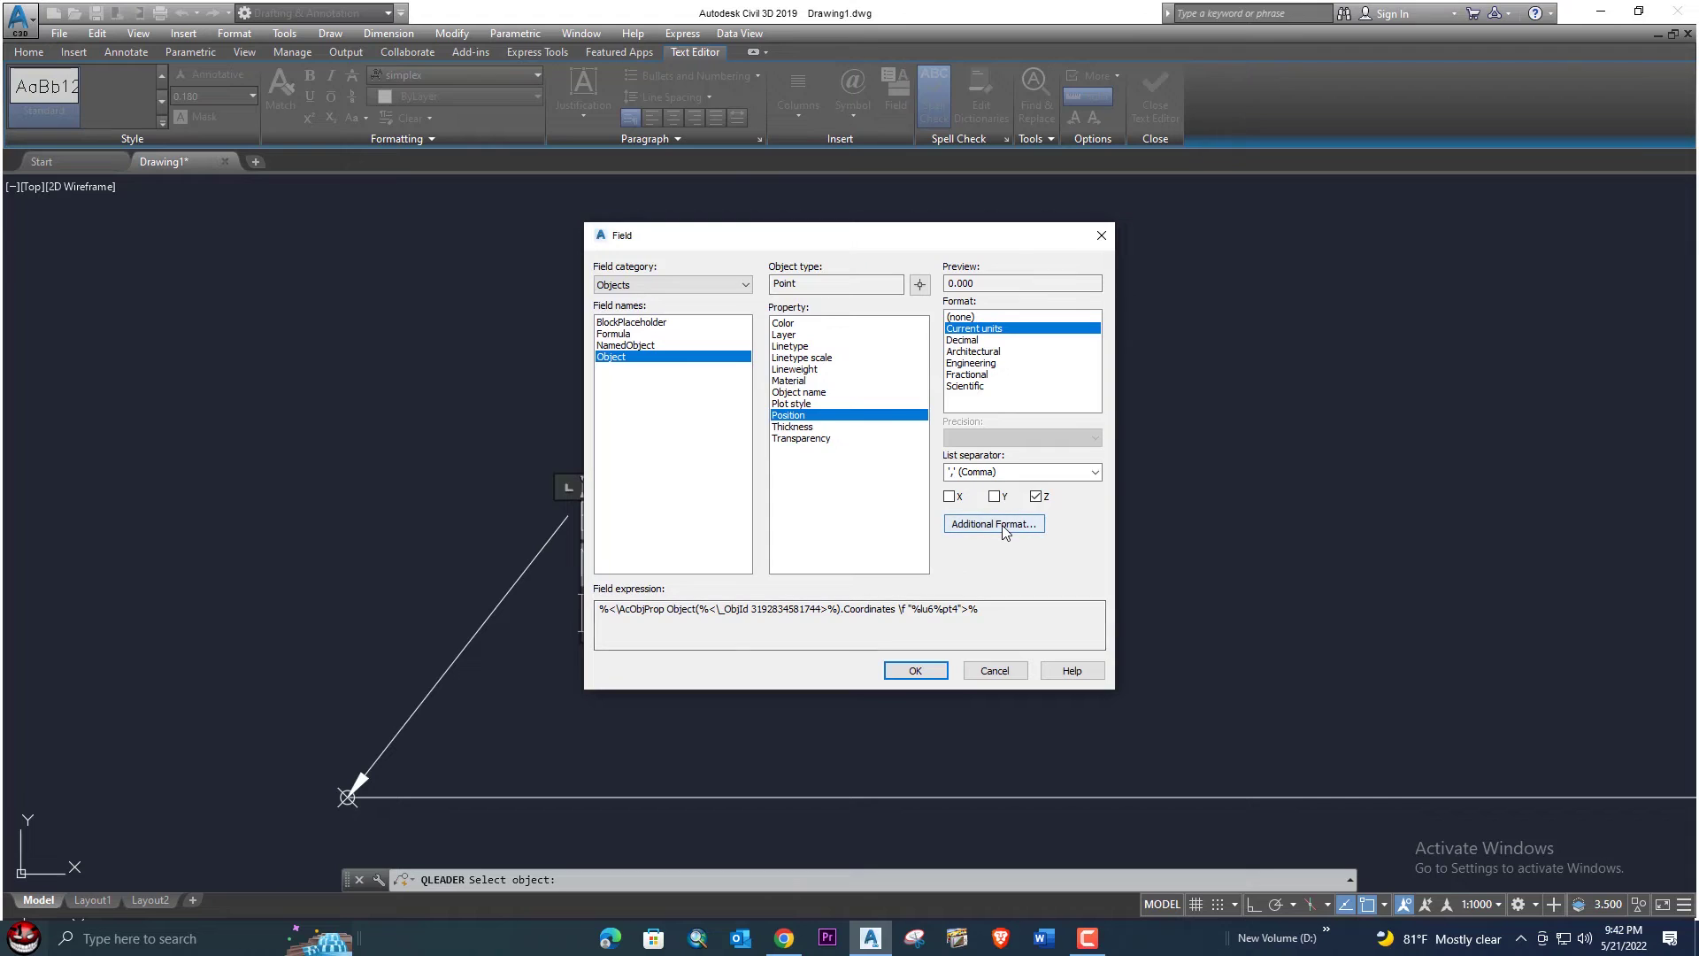
{"action": "left_click", "coordinate": [1005, 530]}
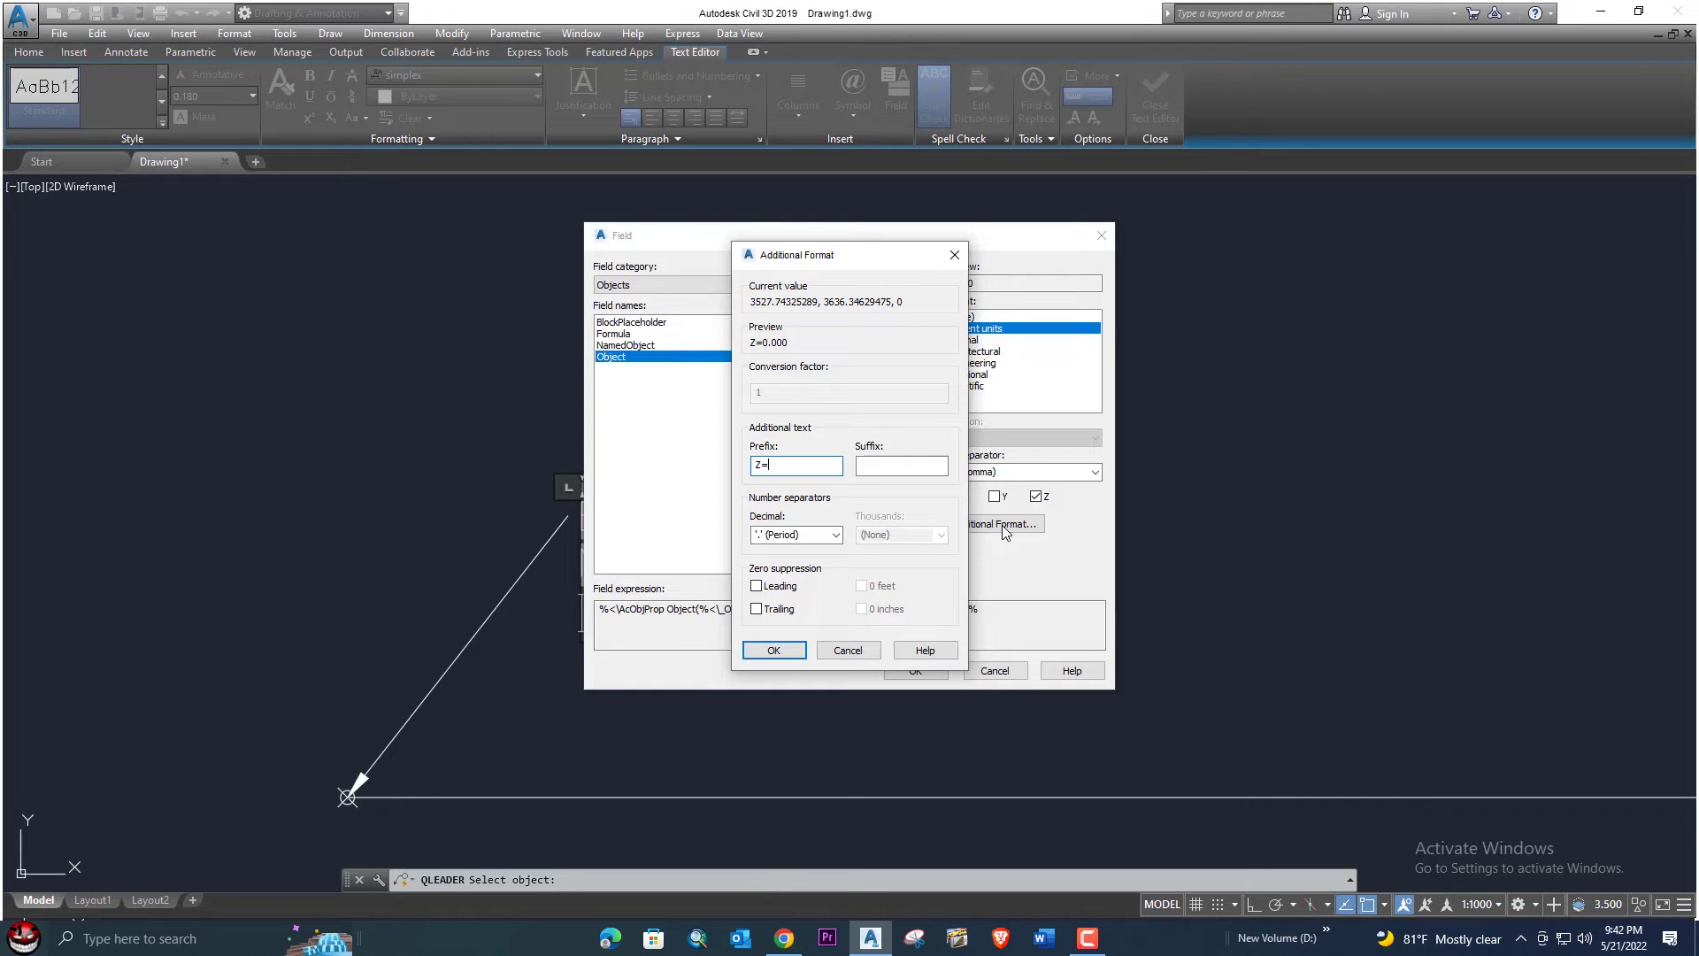
{"action": "left_click", "coordinate": [773, 649]}
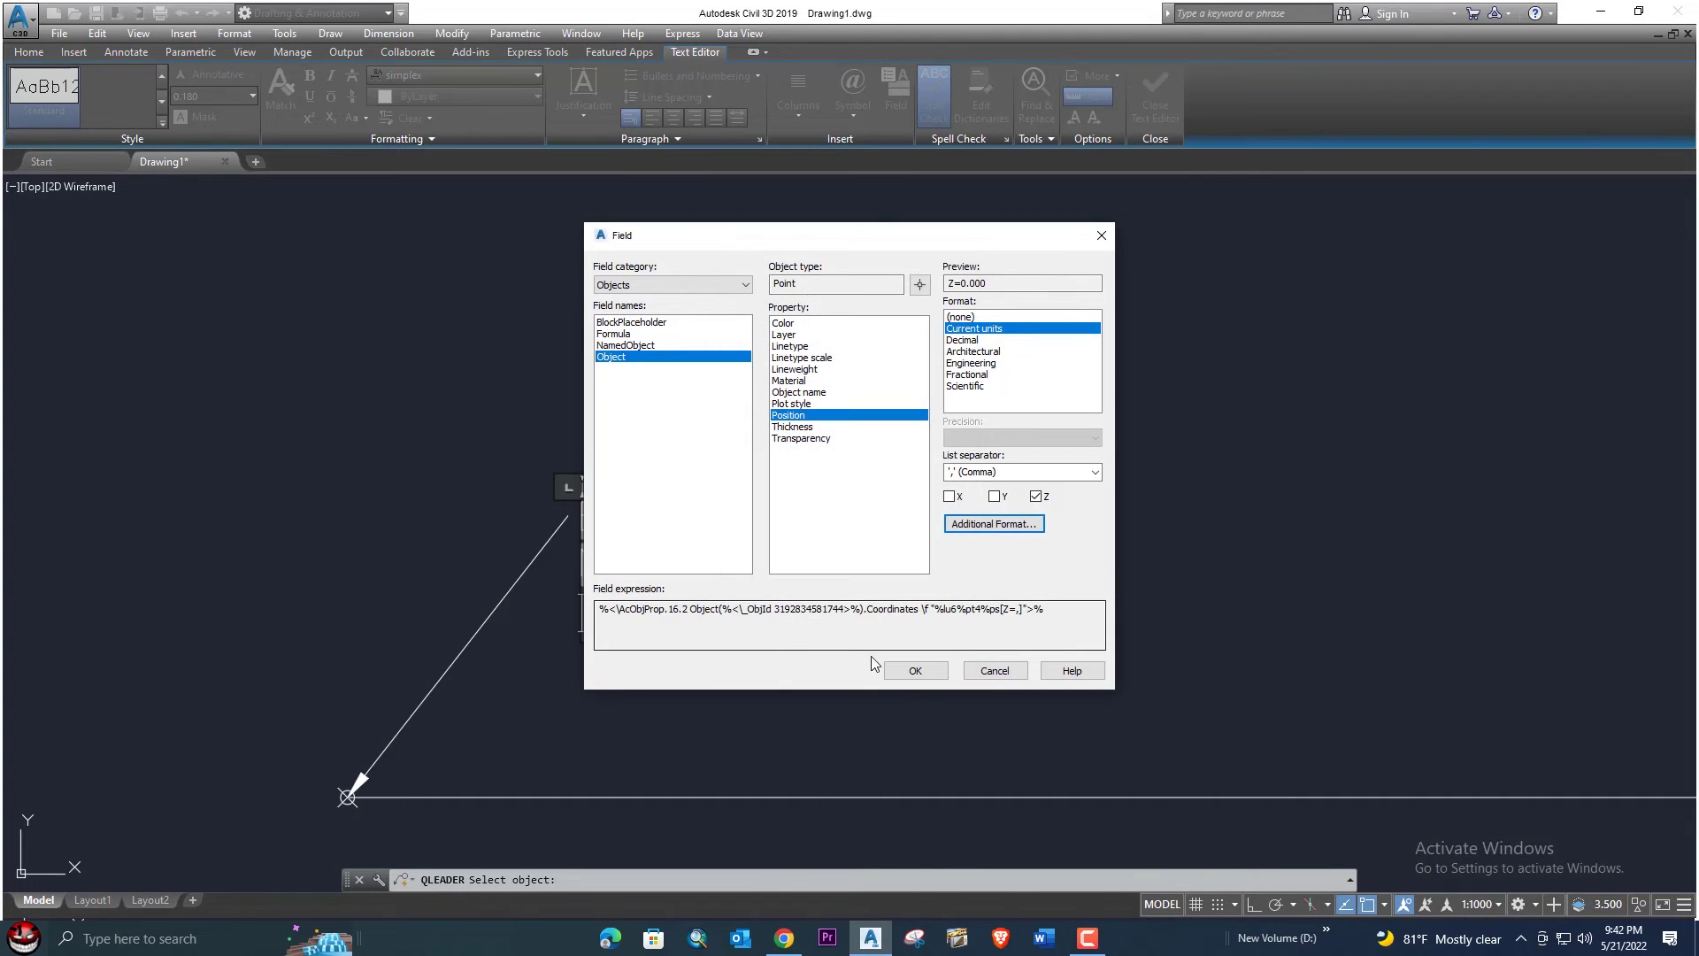
{"action": "left_click", "coordinate": [919, 667]}
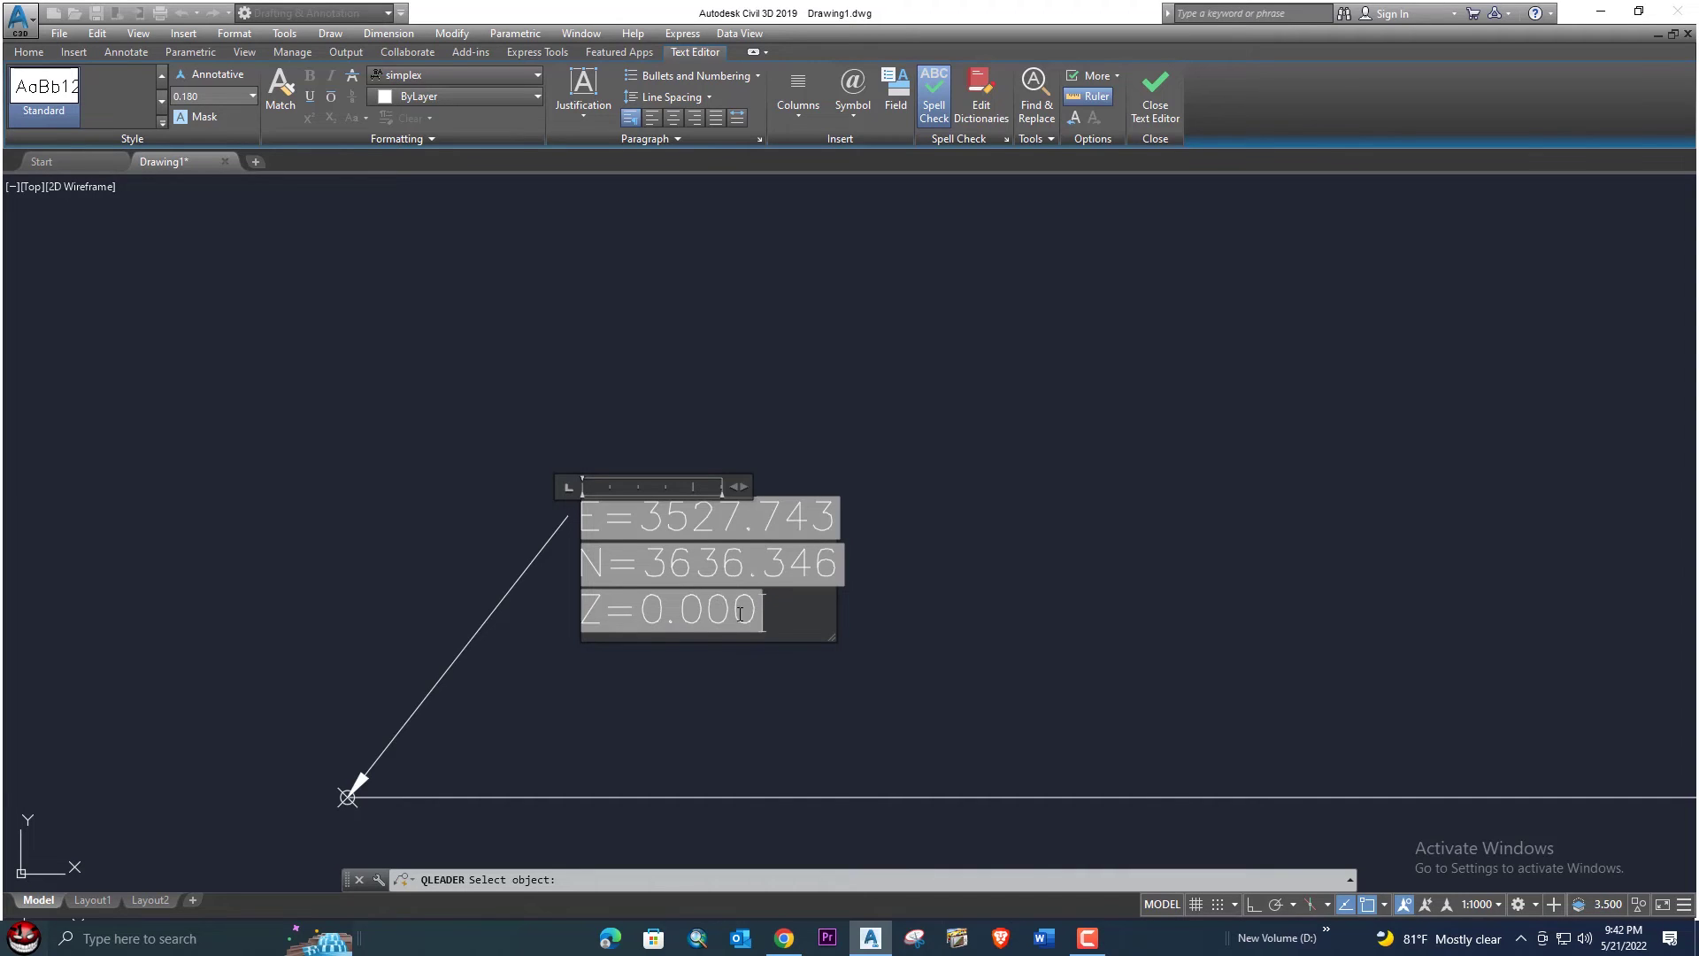
- Close the label editor and colour the E/N/Z label orange (242,103,34)
{"action": "left_click", "coordinate": [766, 676]}
{"action": "scroll", "coordinate": [731, 544], "scroll_direction": "down", "scroll_amount": 2}
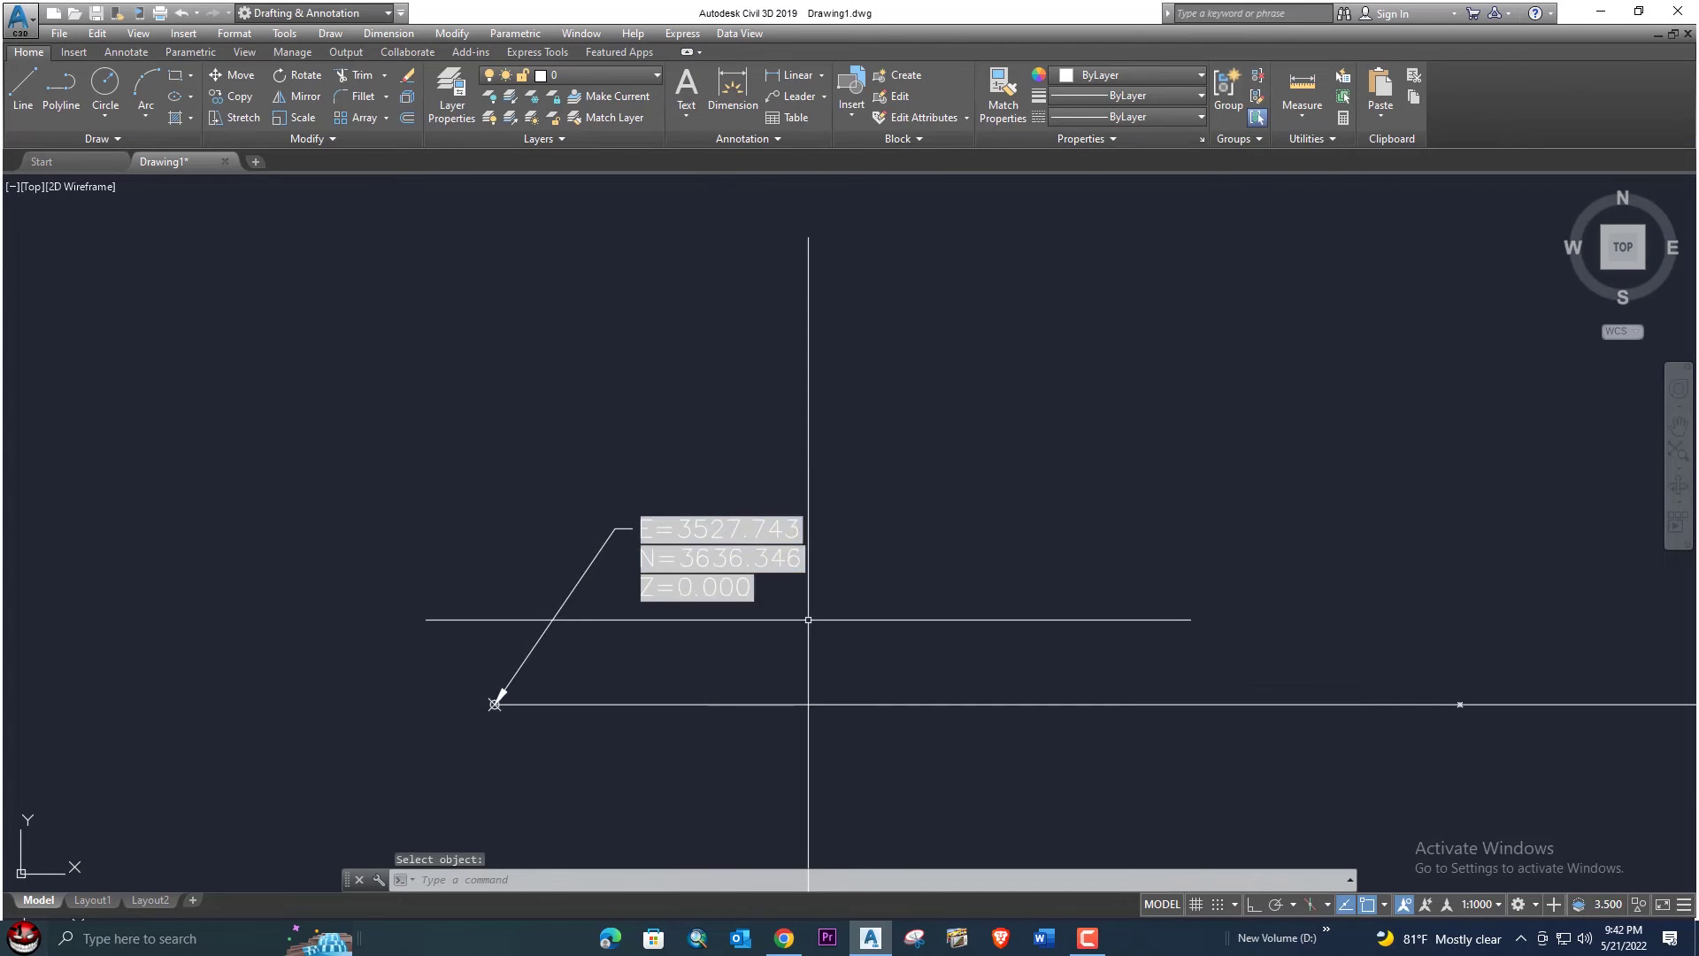
{"action": "left_click_drag", "start_coordinate": [808, 615], "coordinate": [687, 486]}
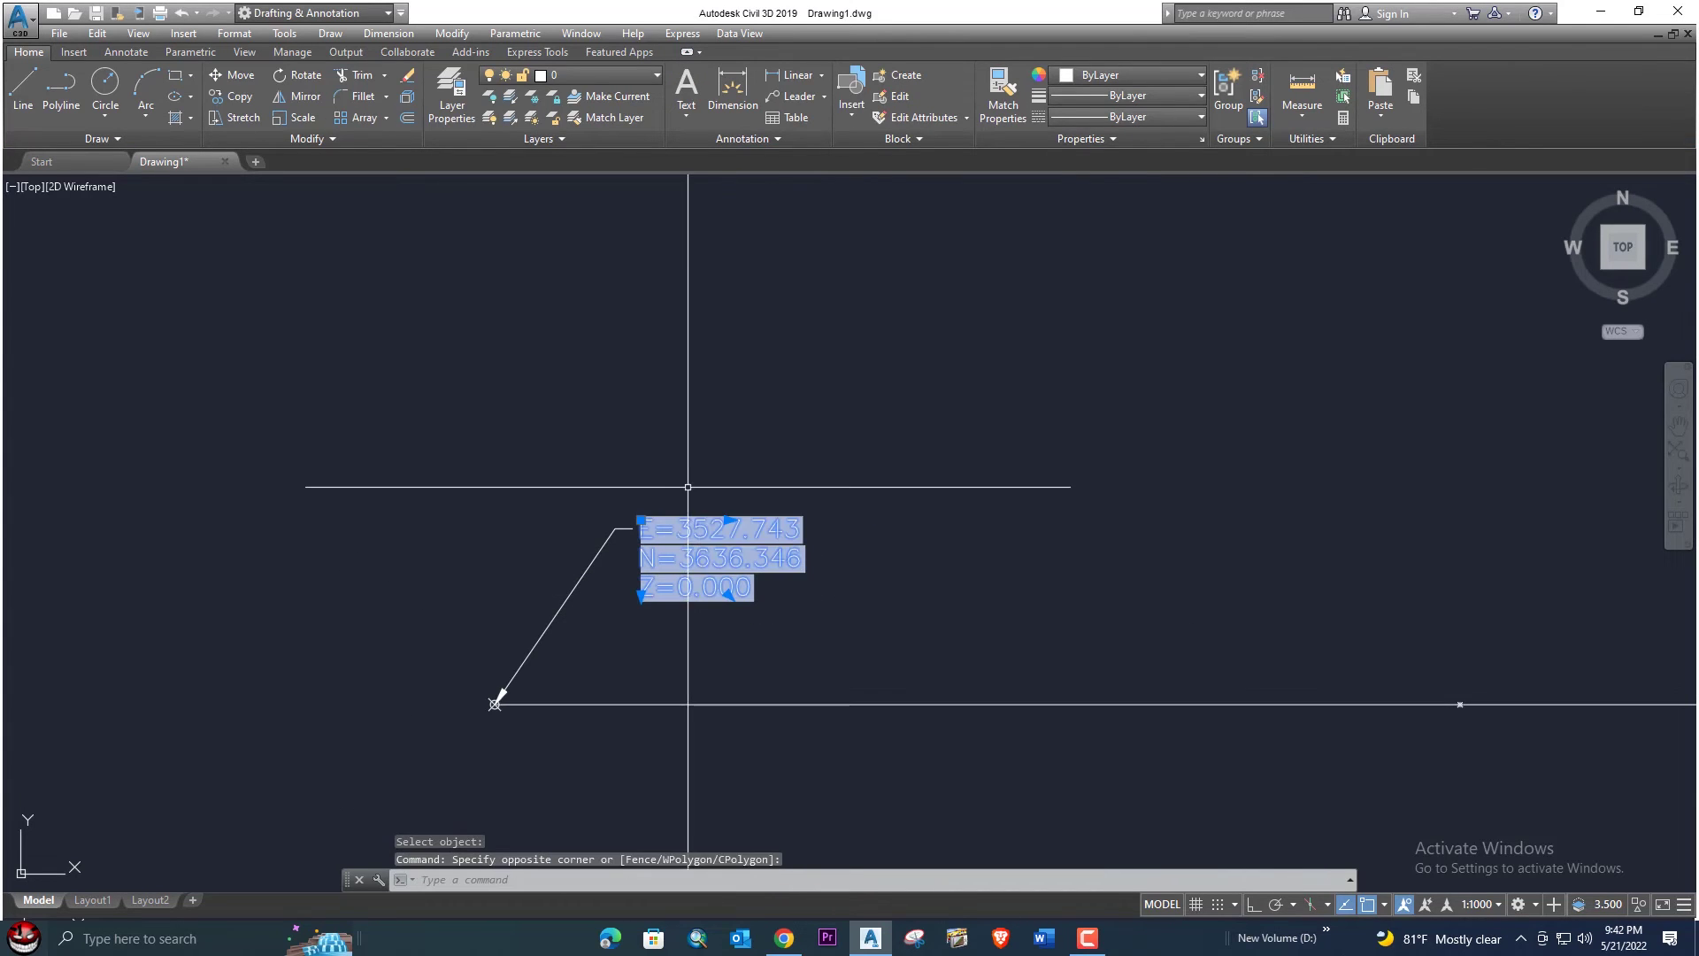
{"action": "left_click", "coordinate": [1129, 76]}
{"action": "left_click", "coordinate": [1101, 165]}
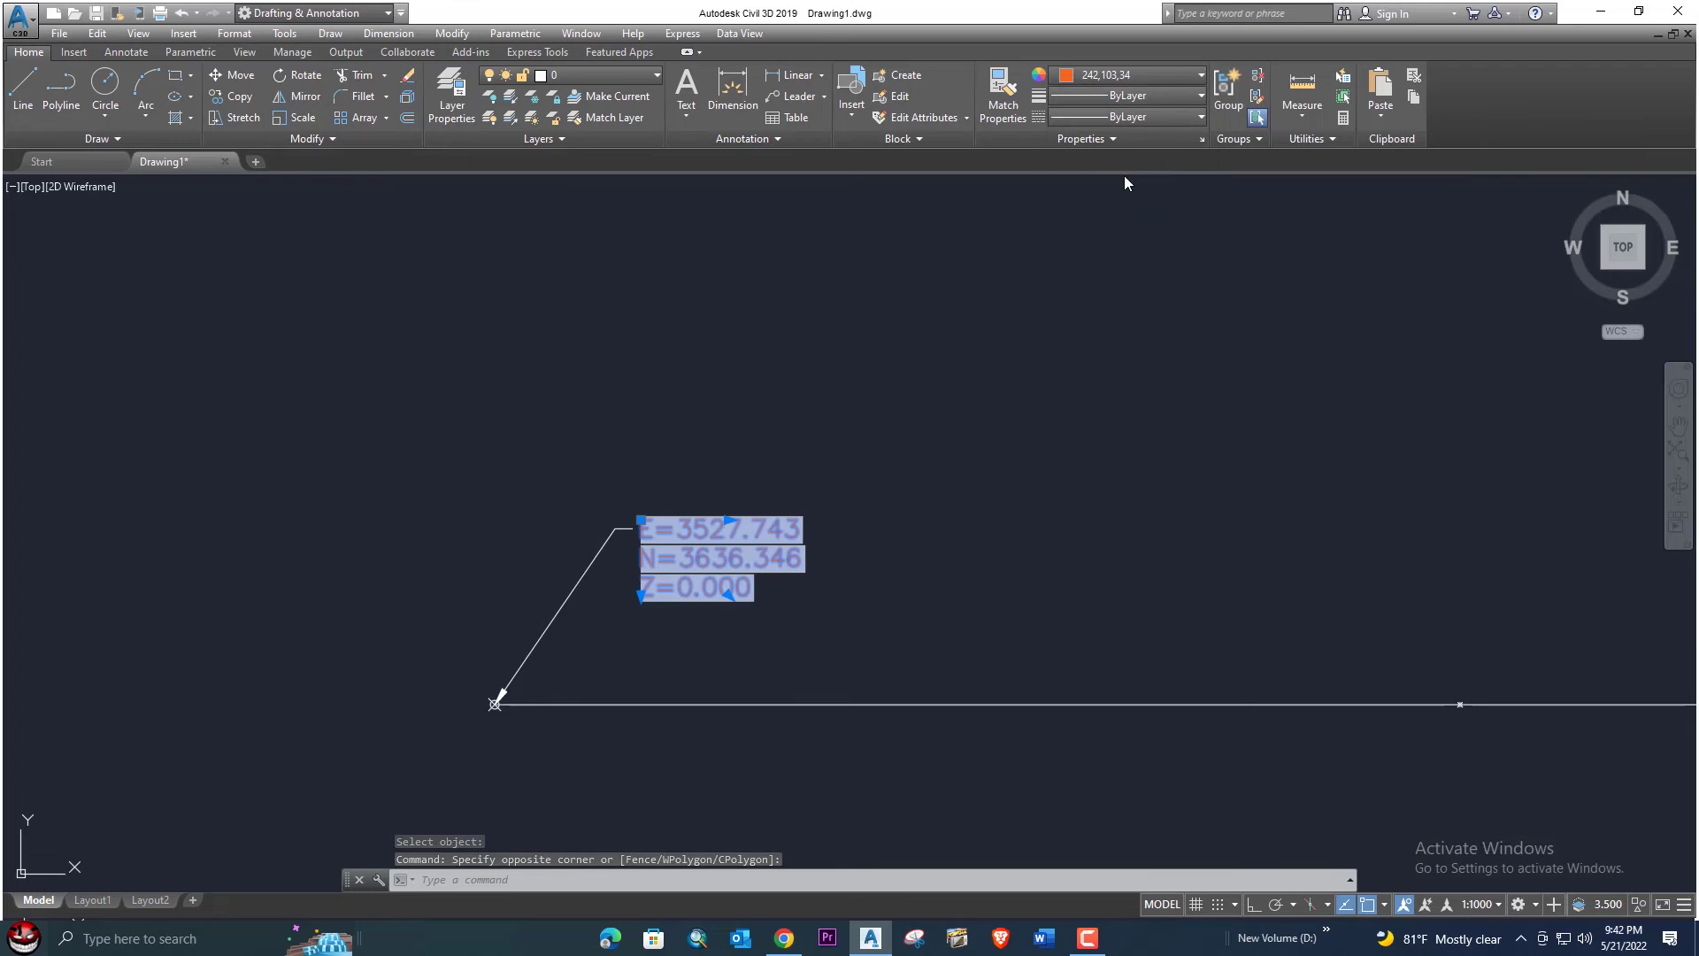
- Select the coordinate label and show its properties in the Properties palette
{"action": "left_click_drag", "start_coordinate": [797, 633], "coordinate": [649, 500]}
{"action": "key", "text": "Escape"}
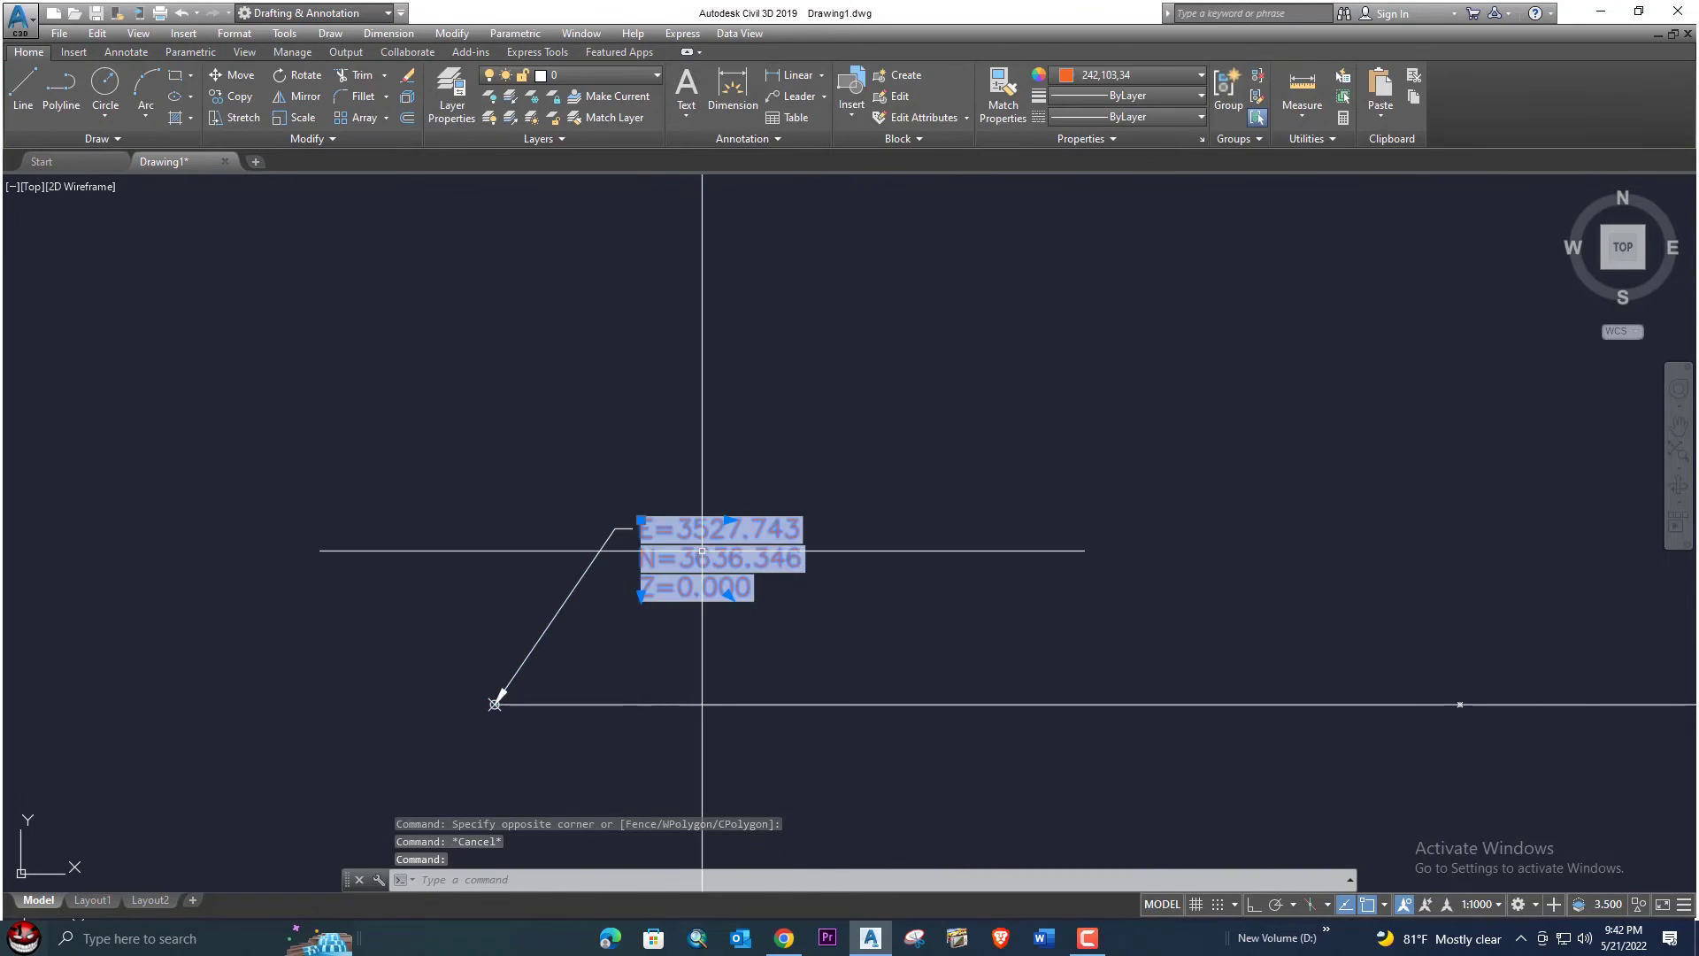
{"action": "right_click", "coordinate": [704, 553]}
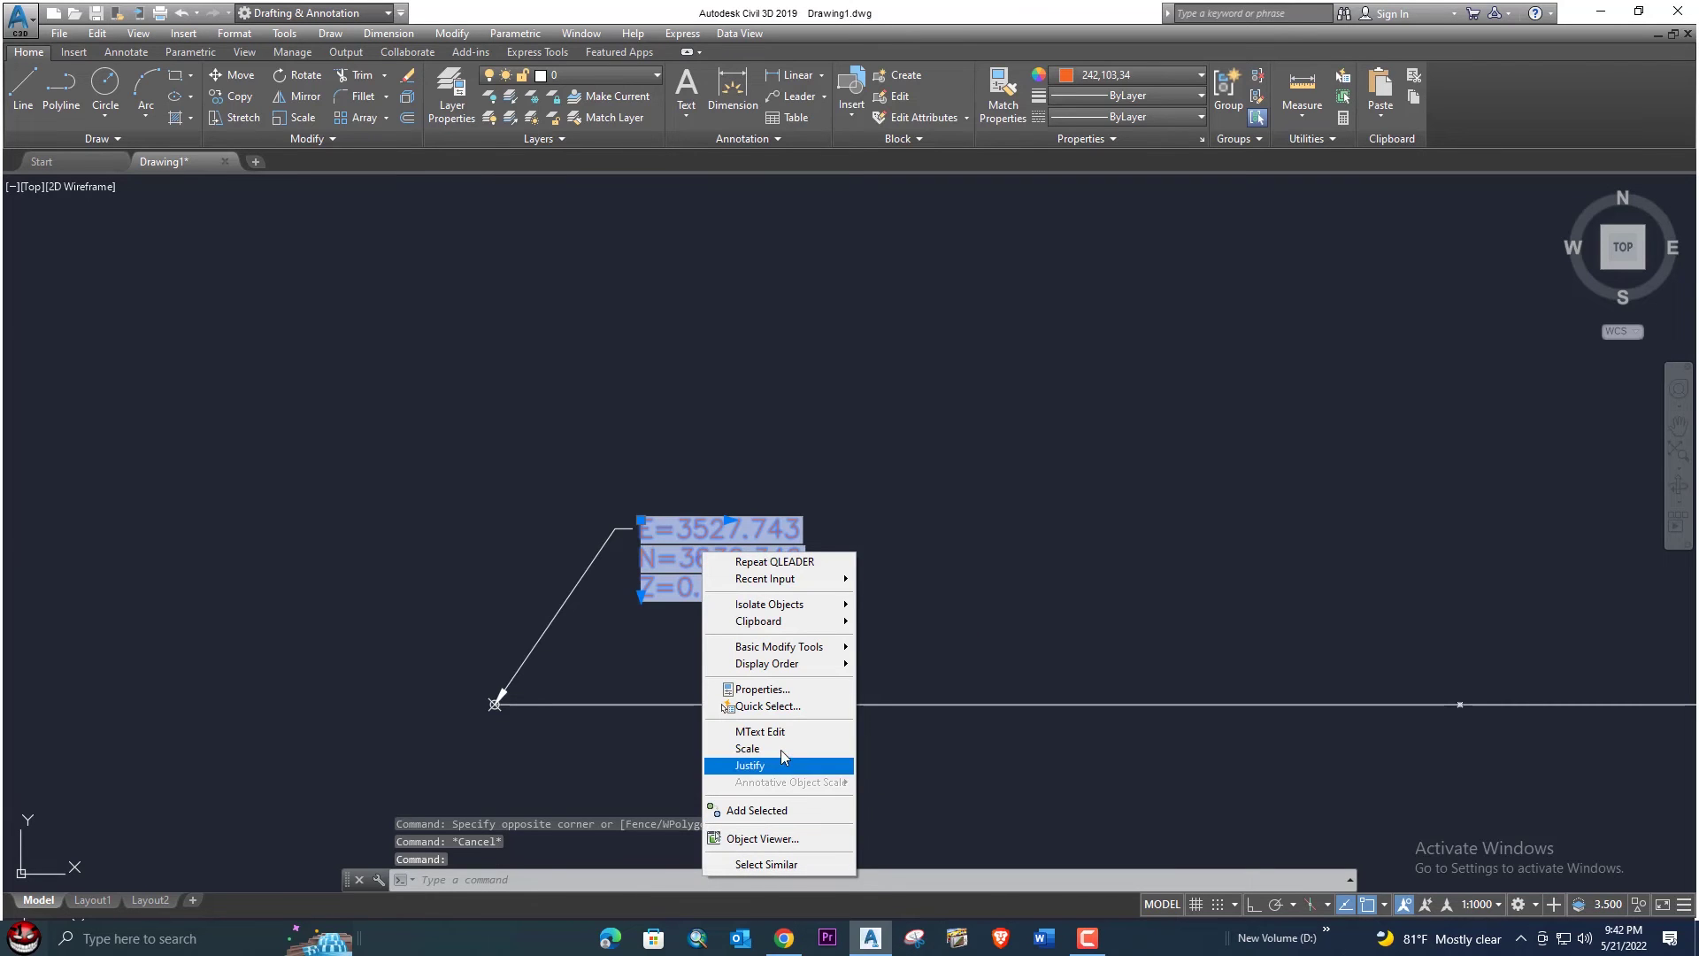
{"action": "left_click", "coordinate": [763, 689]}
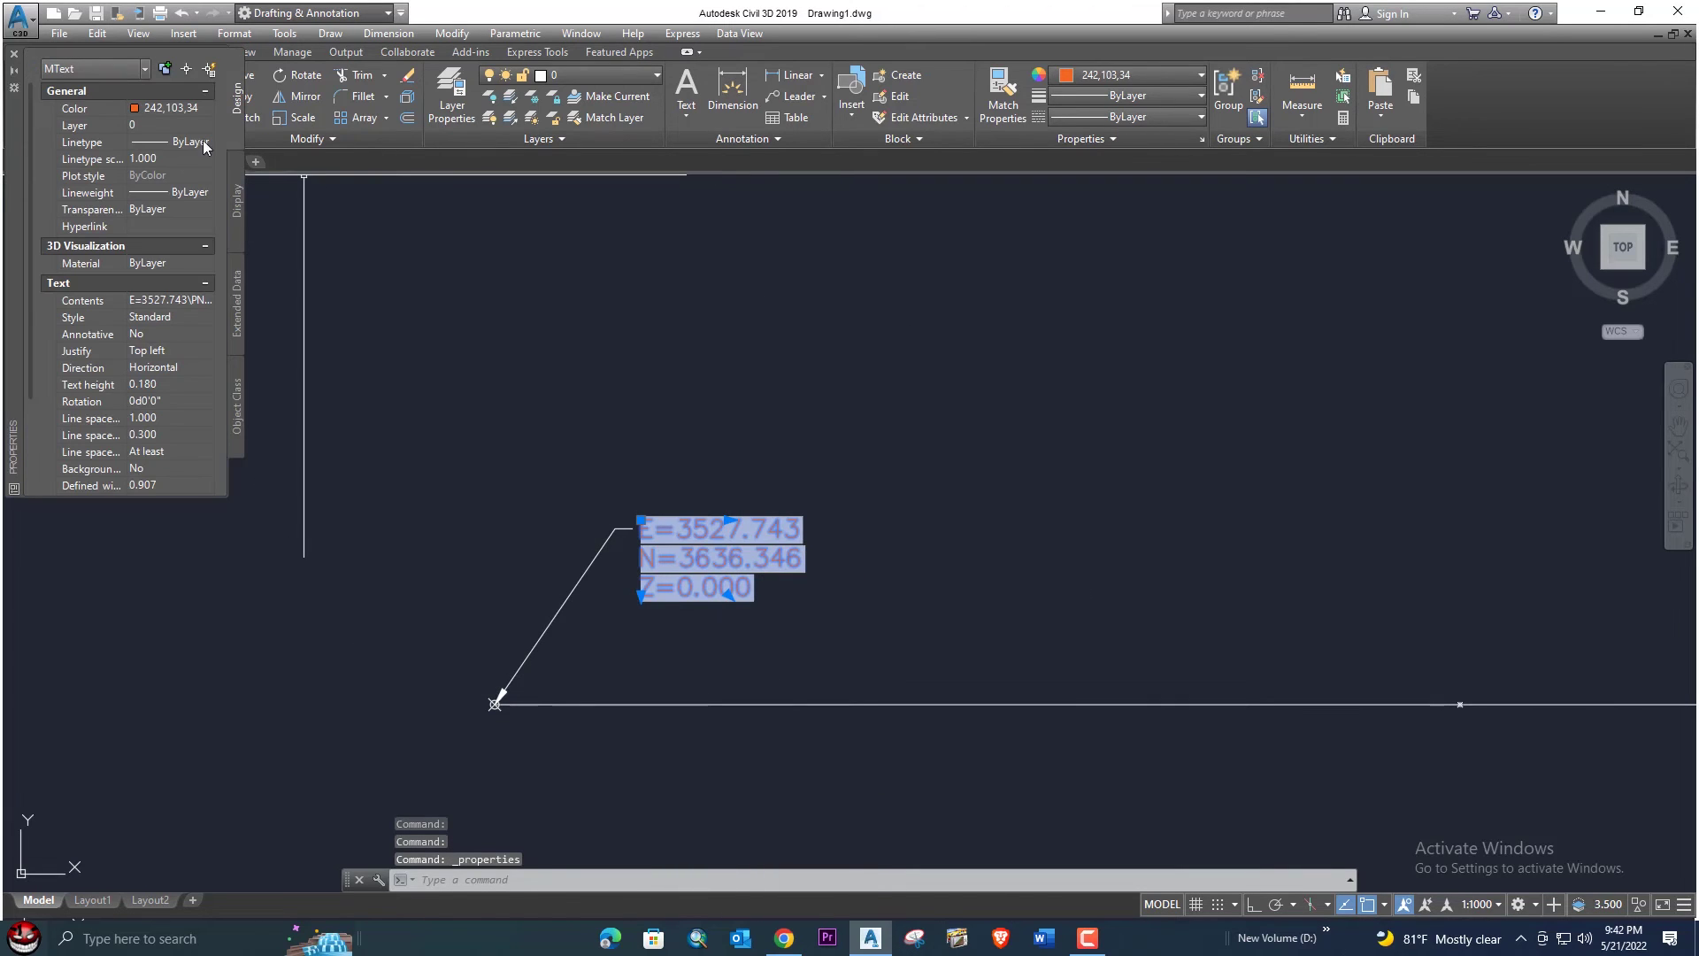
{"action": "key", "text": "Escape"}
{"action": "key", "text": "Escape"}
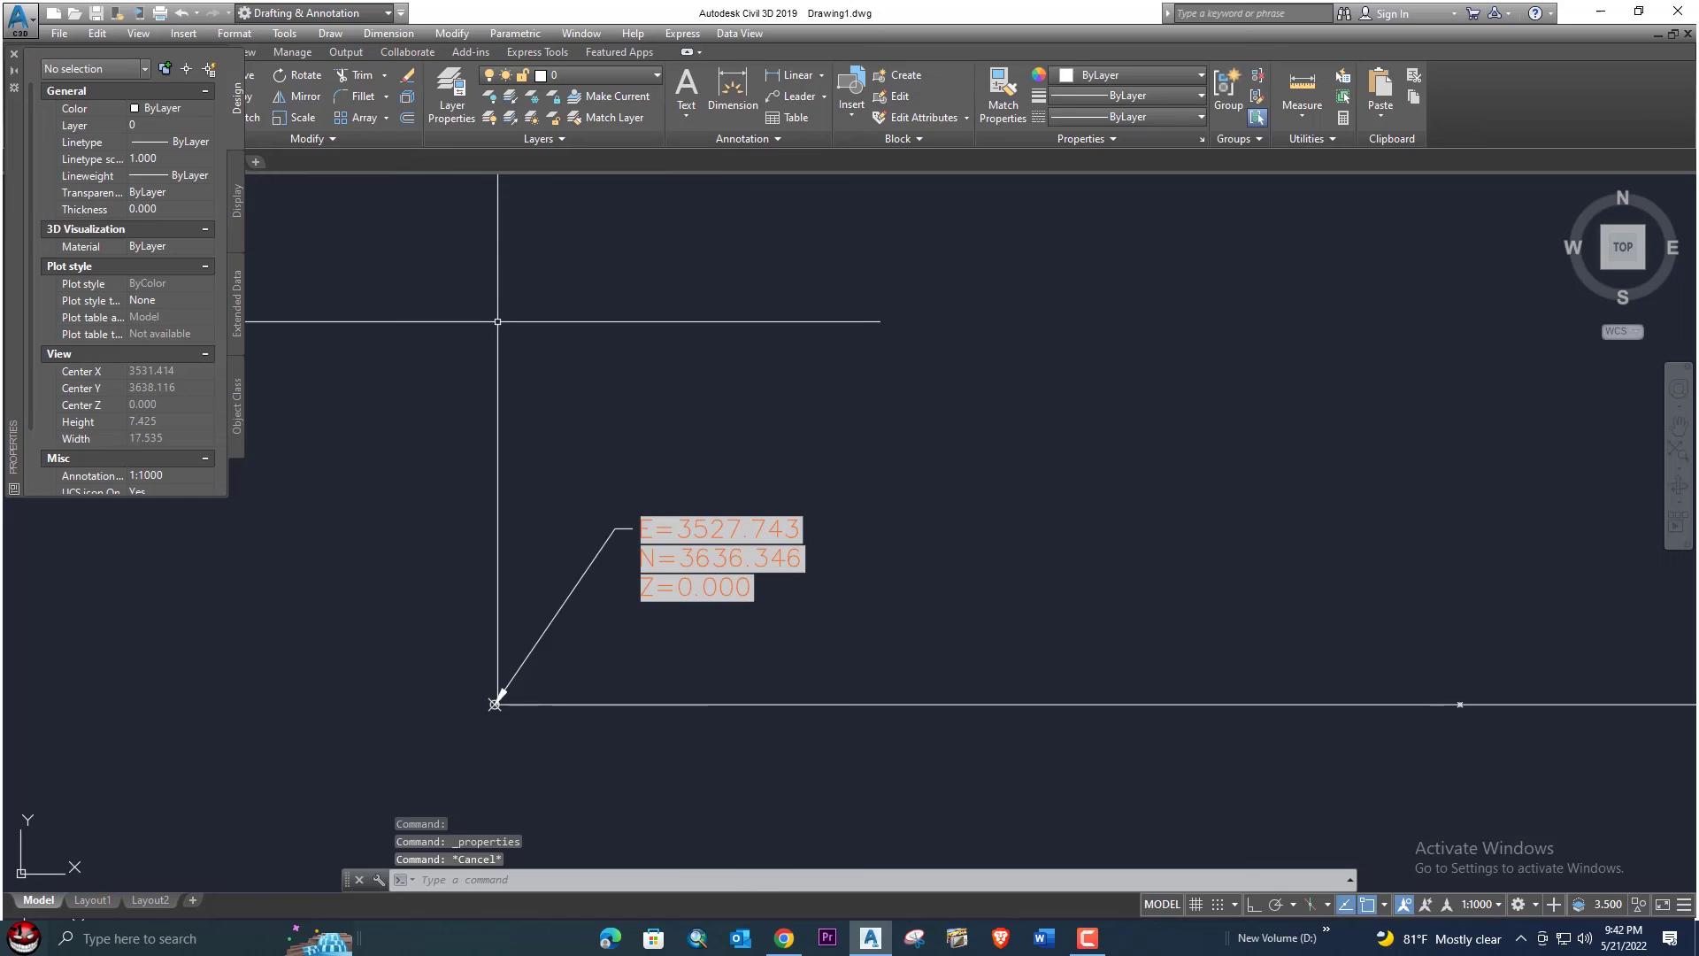
- Open the Text Style dialog with ST to view the Standard style
{"action": "key", "text": "Escape"}
{"action": "left_click", "coordinate": [623, 293]}
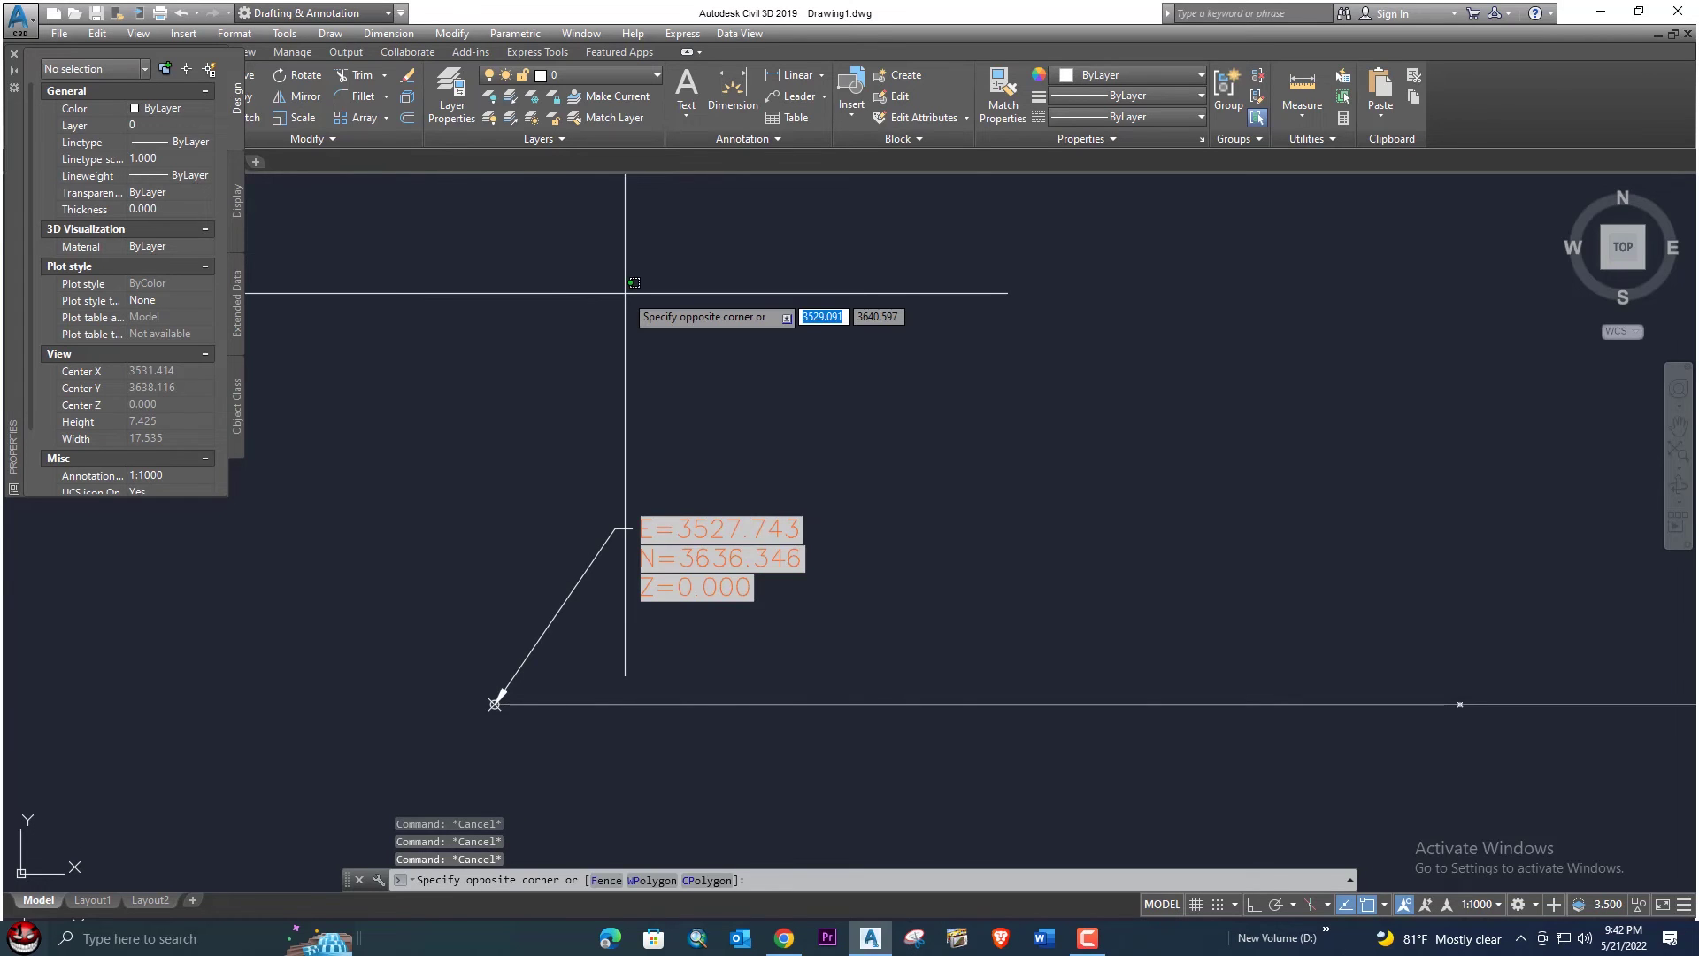
{"action": "type", "text": "st"}
{"action": "key", "text": "Return"}
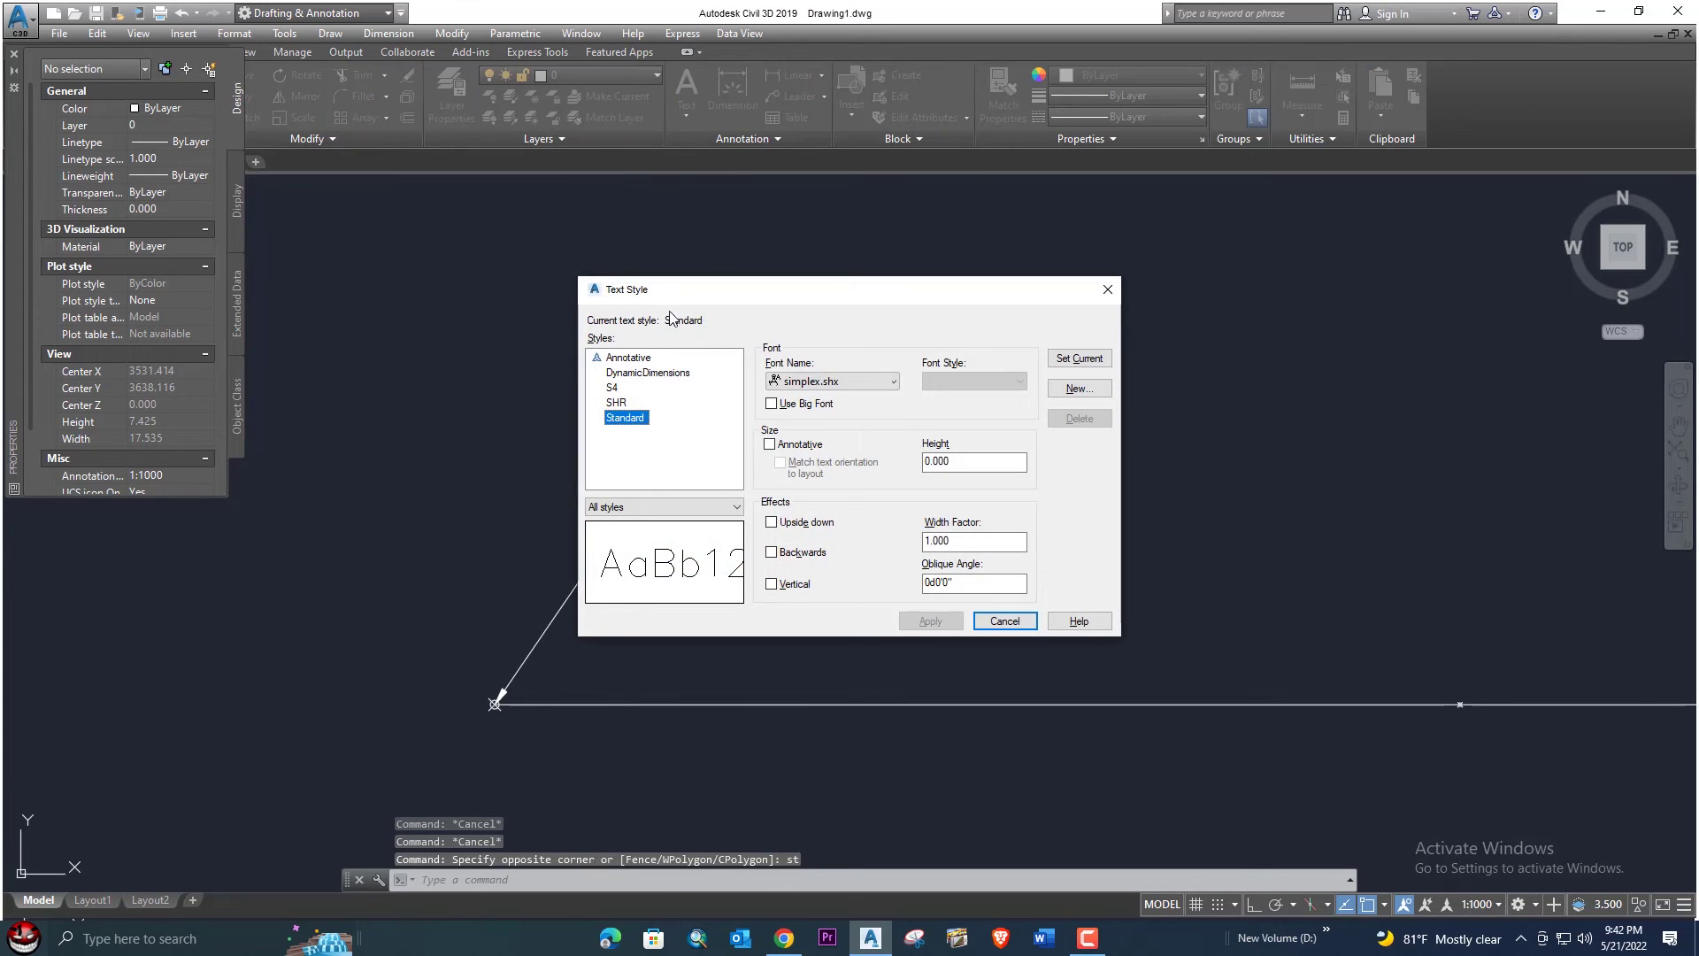
- Set the Standard text style to the Arial font with Bold style and apply it
{"action": "left_click", "coordinate": [816, 382]}
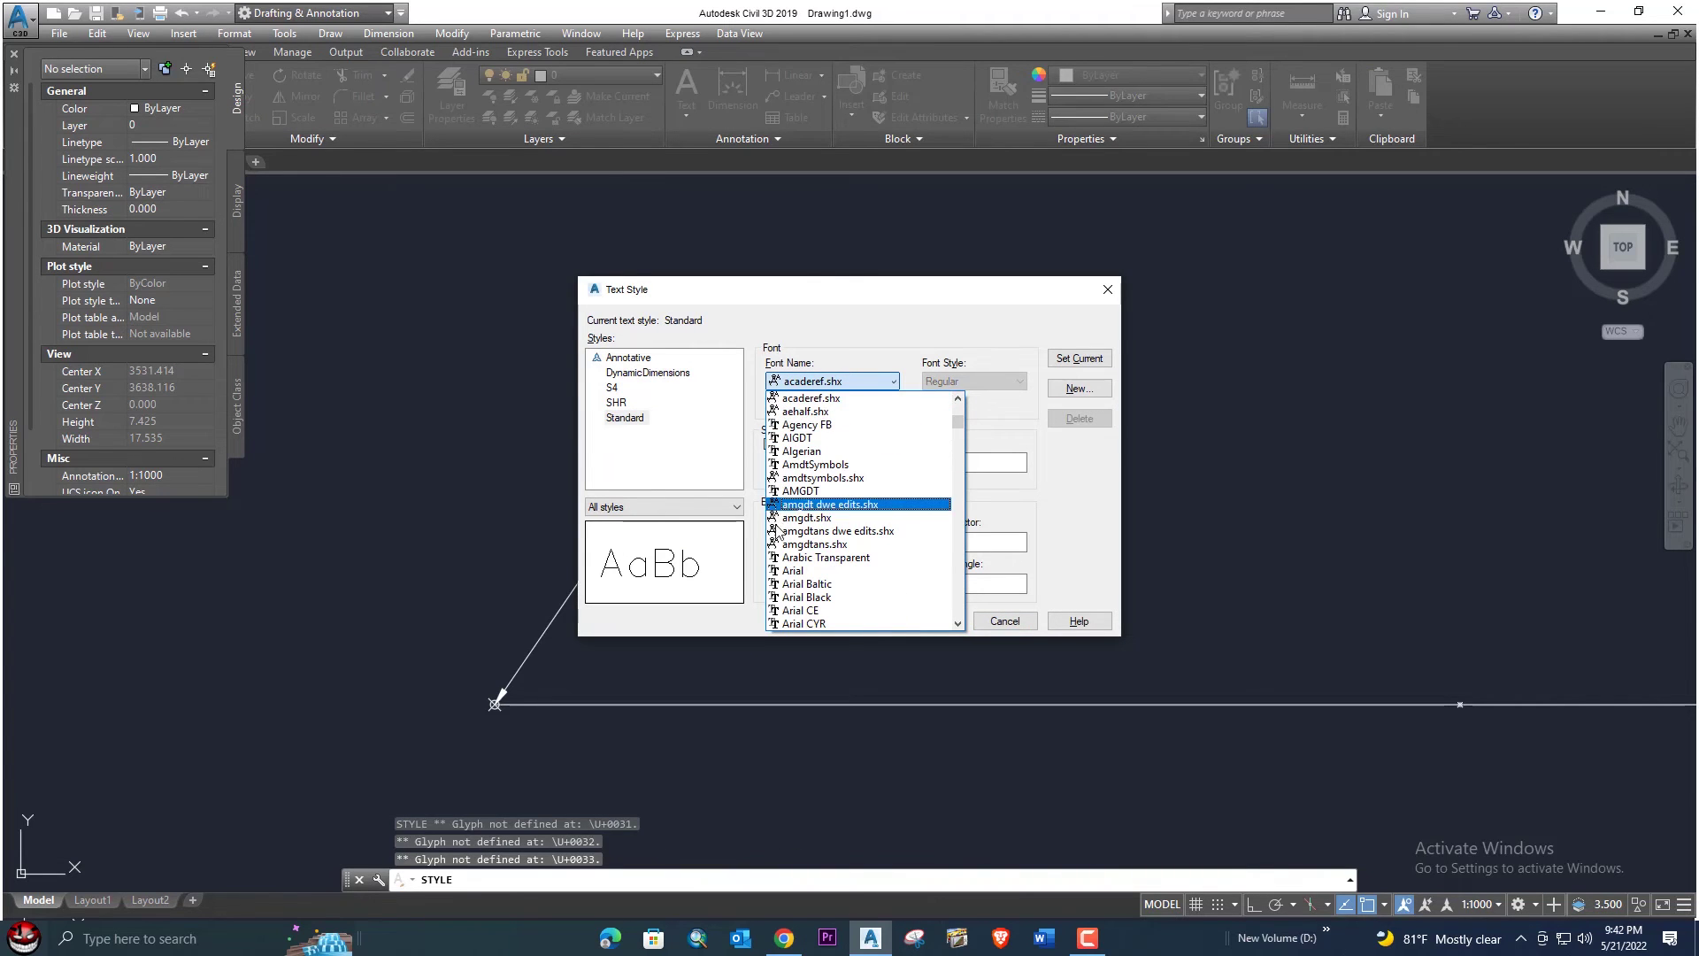
{"action": "left_click", "coordinate": [794, 571]}
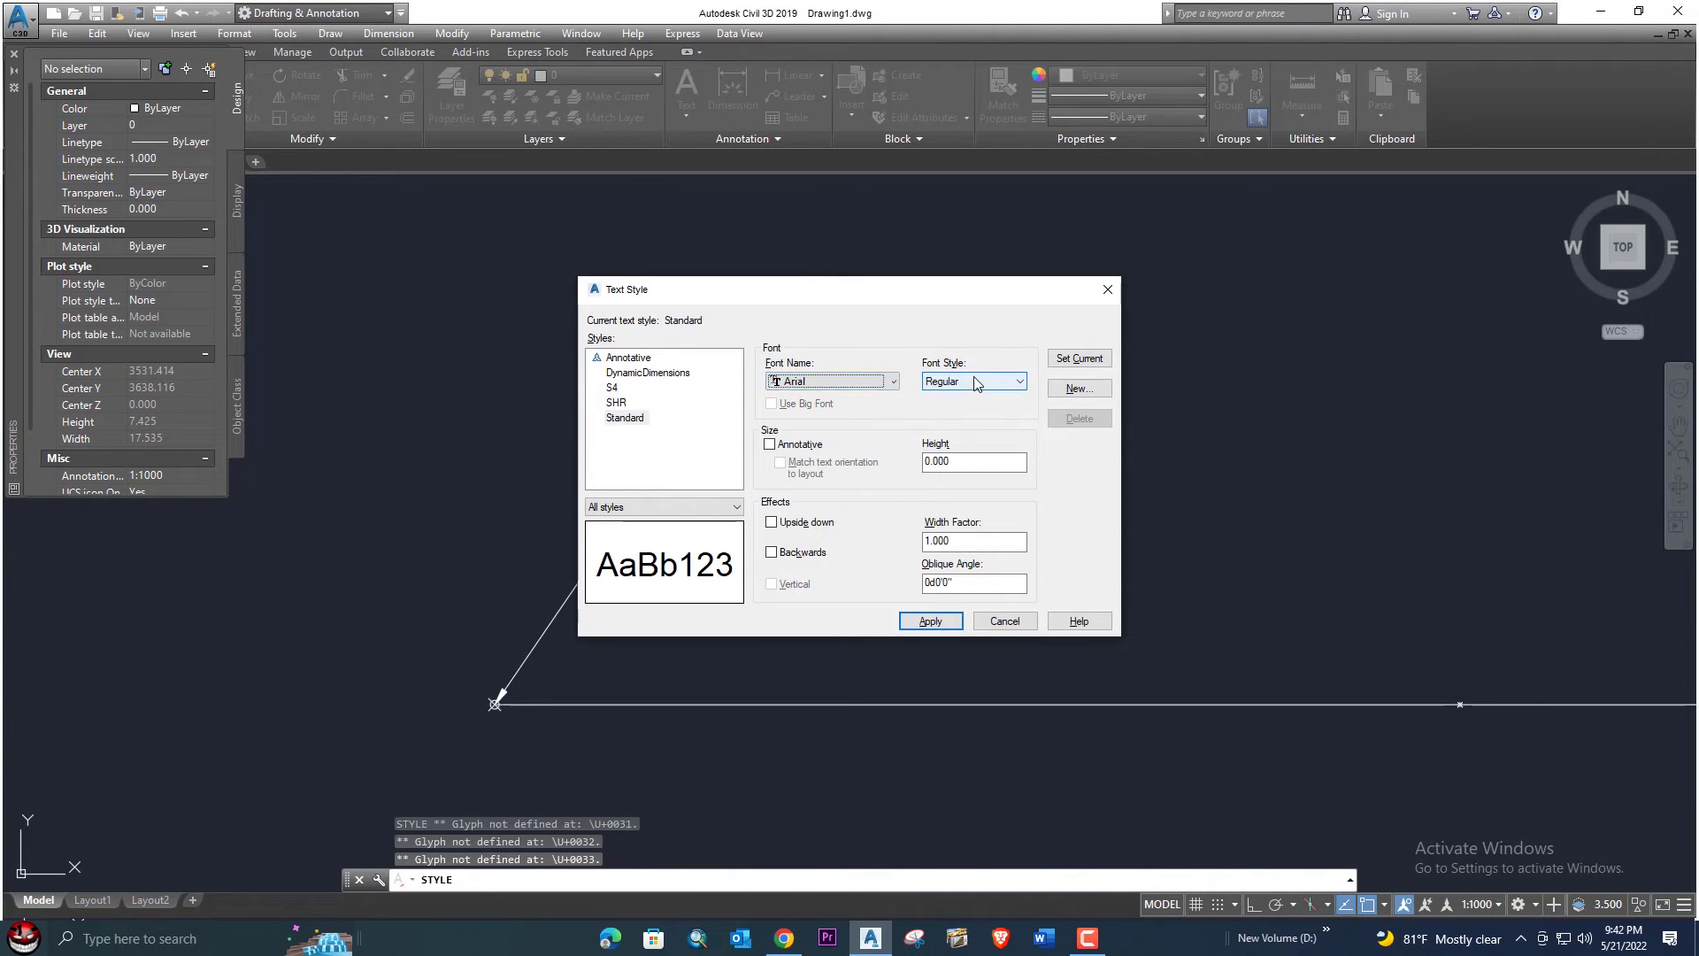
{"action": "left_click", "coordinate": [973, 381]}
{"action": "left_click", "coordinate": [949, 398]}
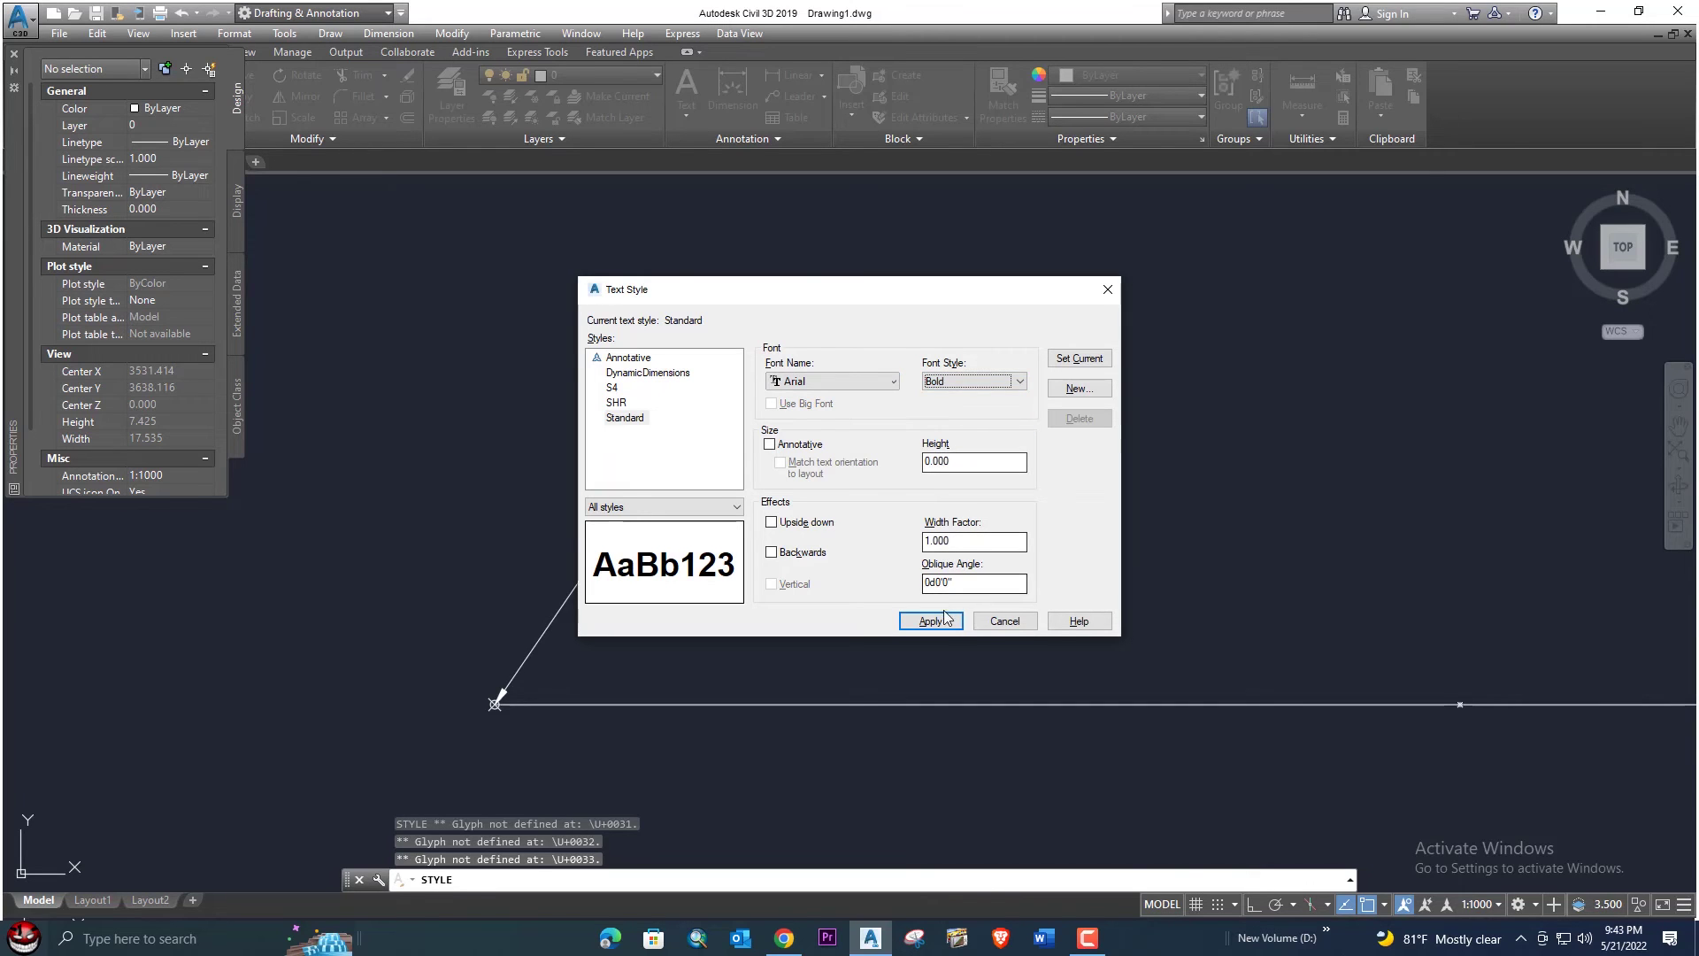
{"action": "left_click", "coordinate": [931, 621]}
{"action": "left_click", "coordinate": [1005, 620]}
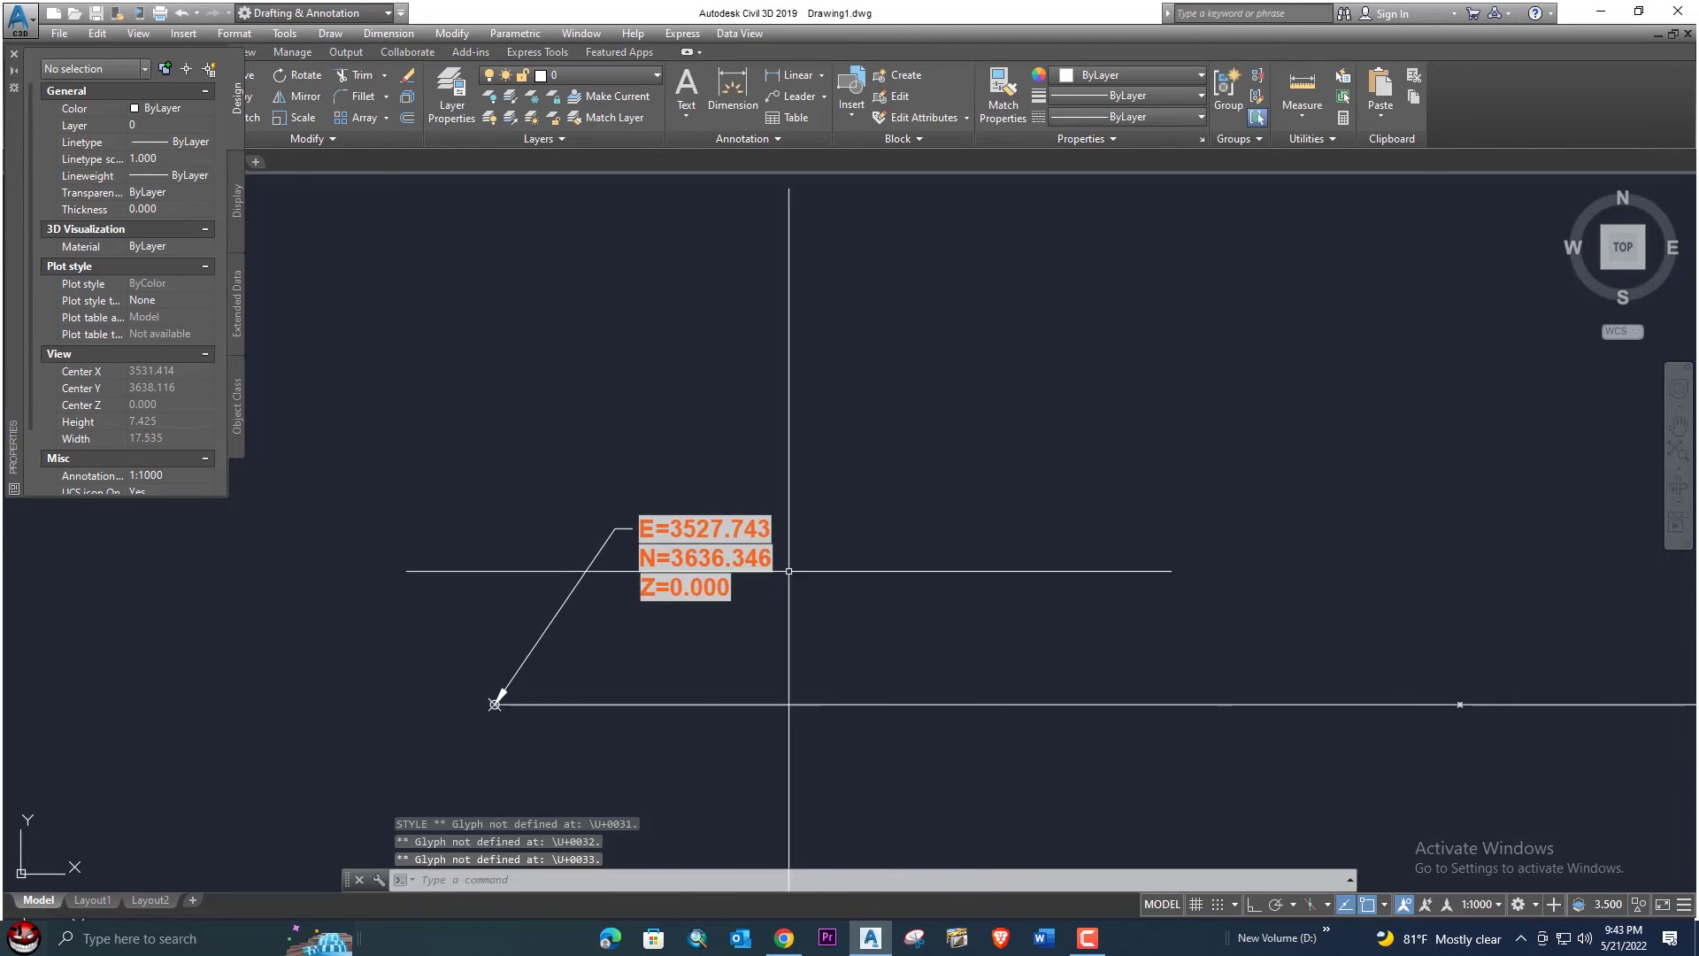
- Zoom in on the coordinate labels to check they now show in bold Arial
{"action": "scroll", "coordinate": [785, 562], "scroll_direction": "up", "scroll_amount": 2}
{"action": "middle_click_drag", "start_coordinate": [785, 562], "coordinate": [904, 442]}
{"action": "scroll", "coordinate": [903, 444], "scroll_direction": "up", "scroll_amount": 2}
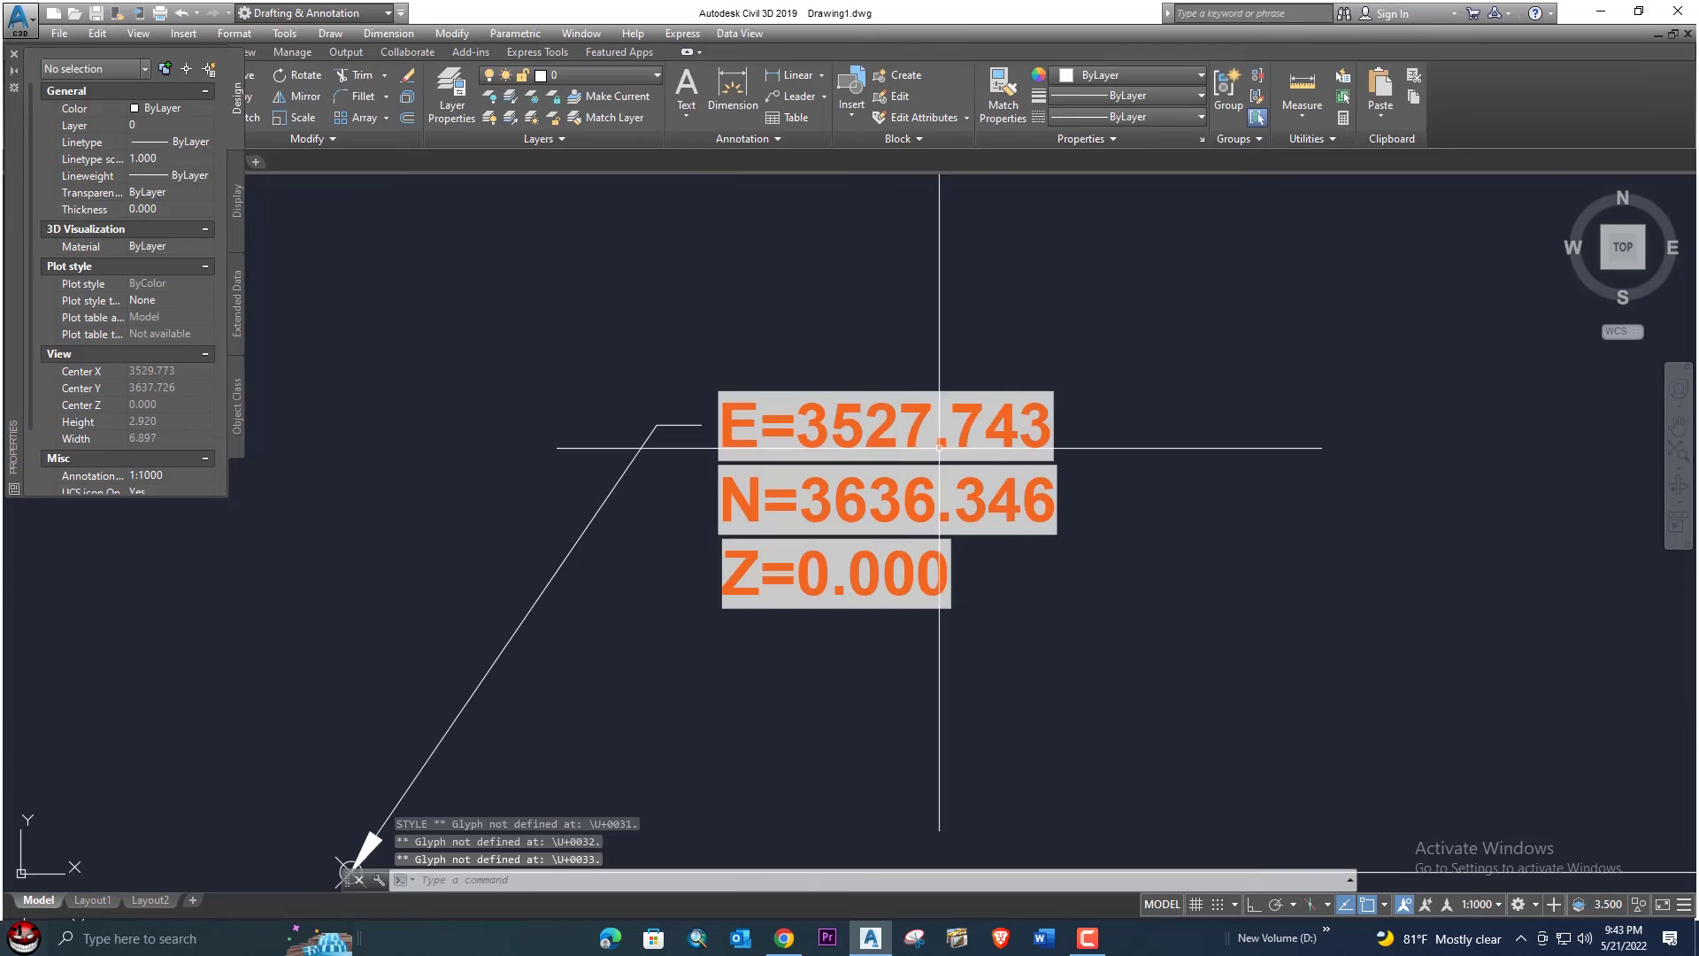
{"action": "scroll", "coordinate": [988, 448], "scroll_direction": "down", "scroll_amount": 3}
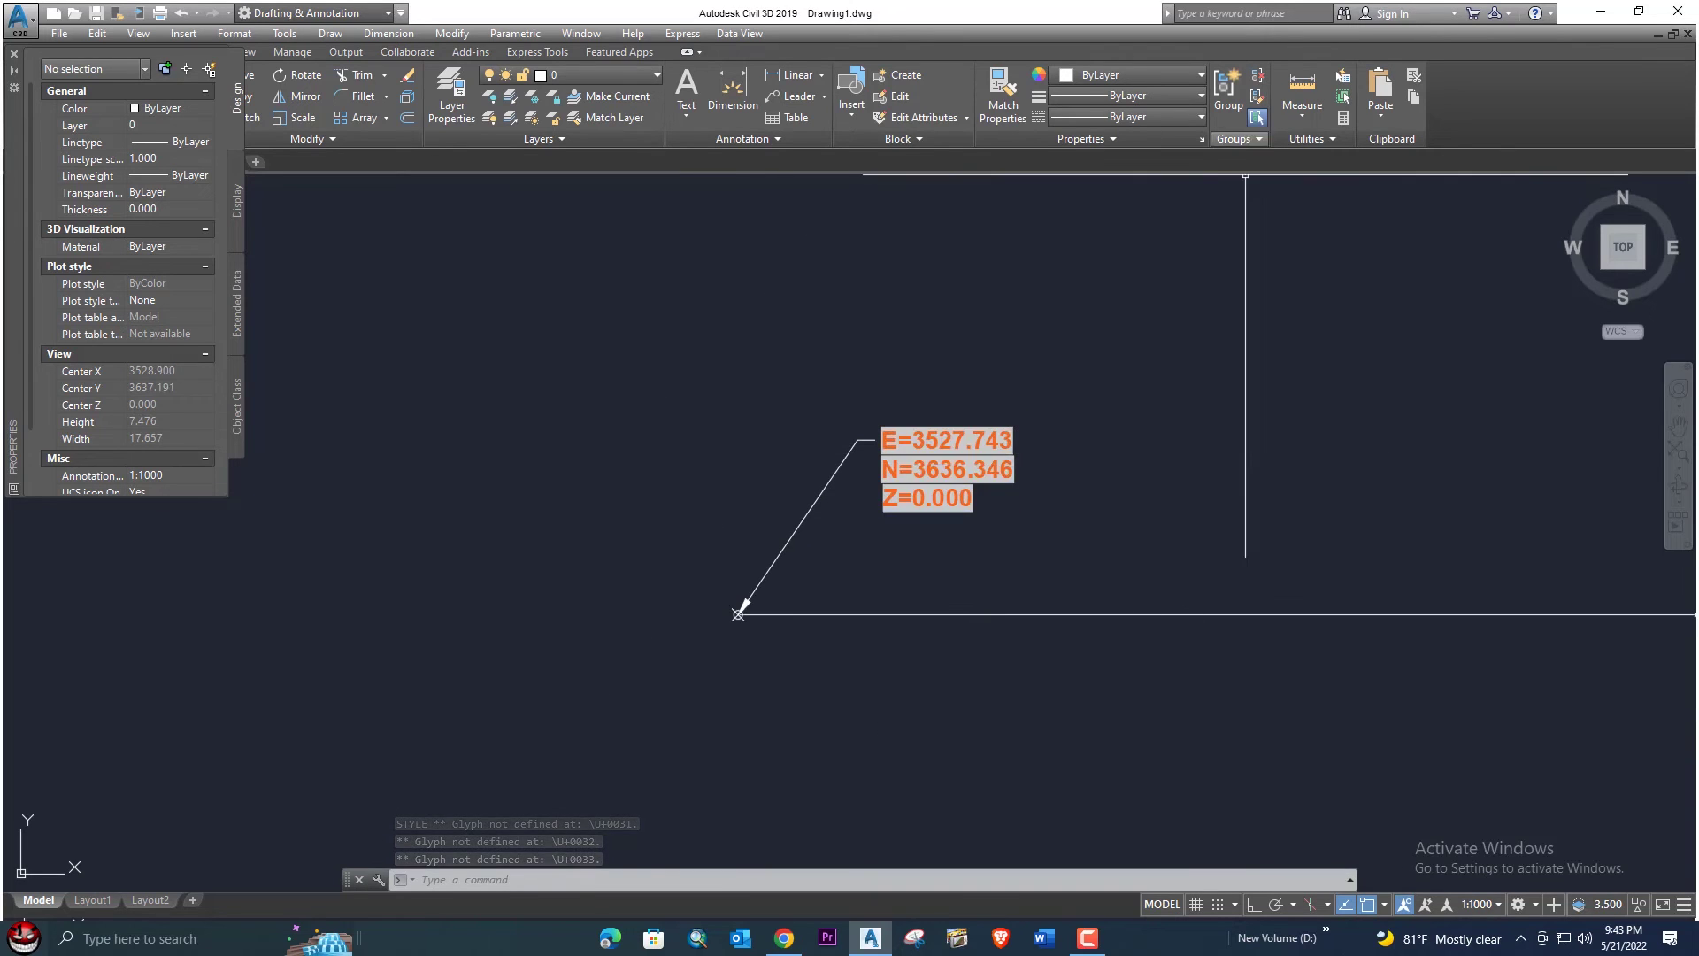
- Change the E/N/Z label text colour to black (0,0,0)
{"action": "left_click", "coordinate": [975, 475]}
{"action": "left_click", "coordinate": [1162, 74]}
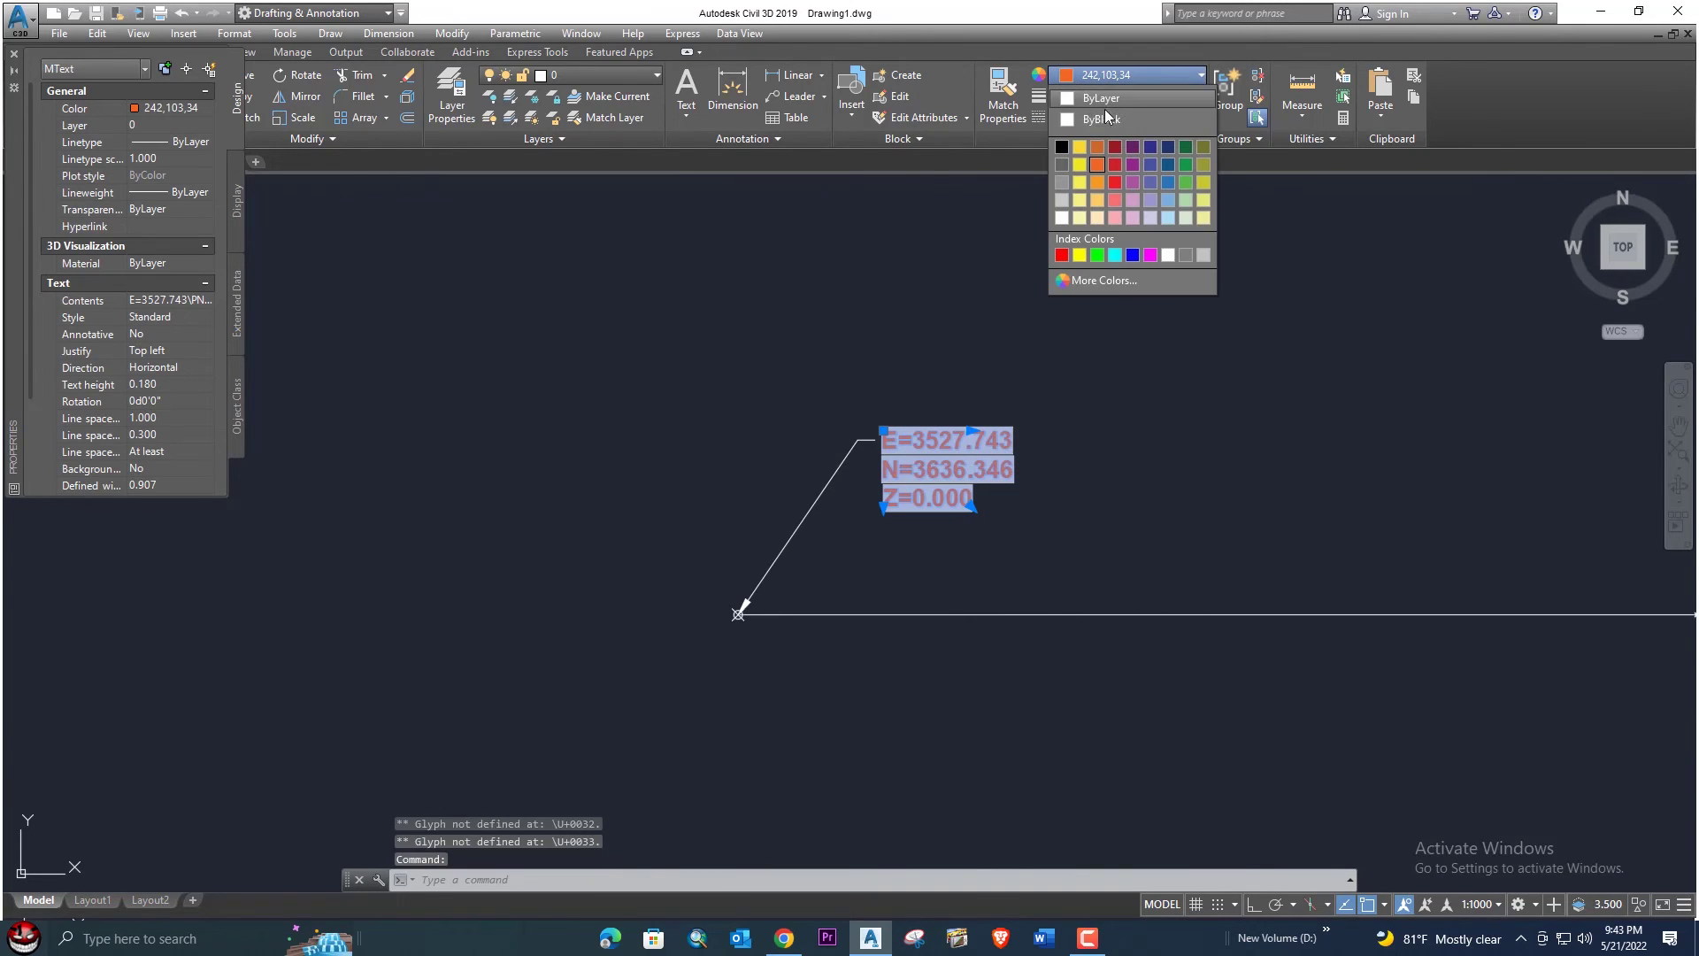
{"action": "left_click", "coordinate": [1059, 146]}
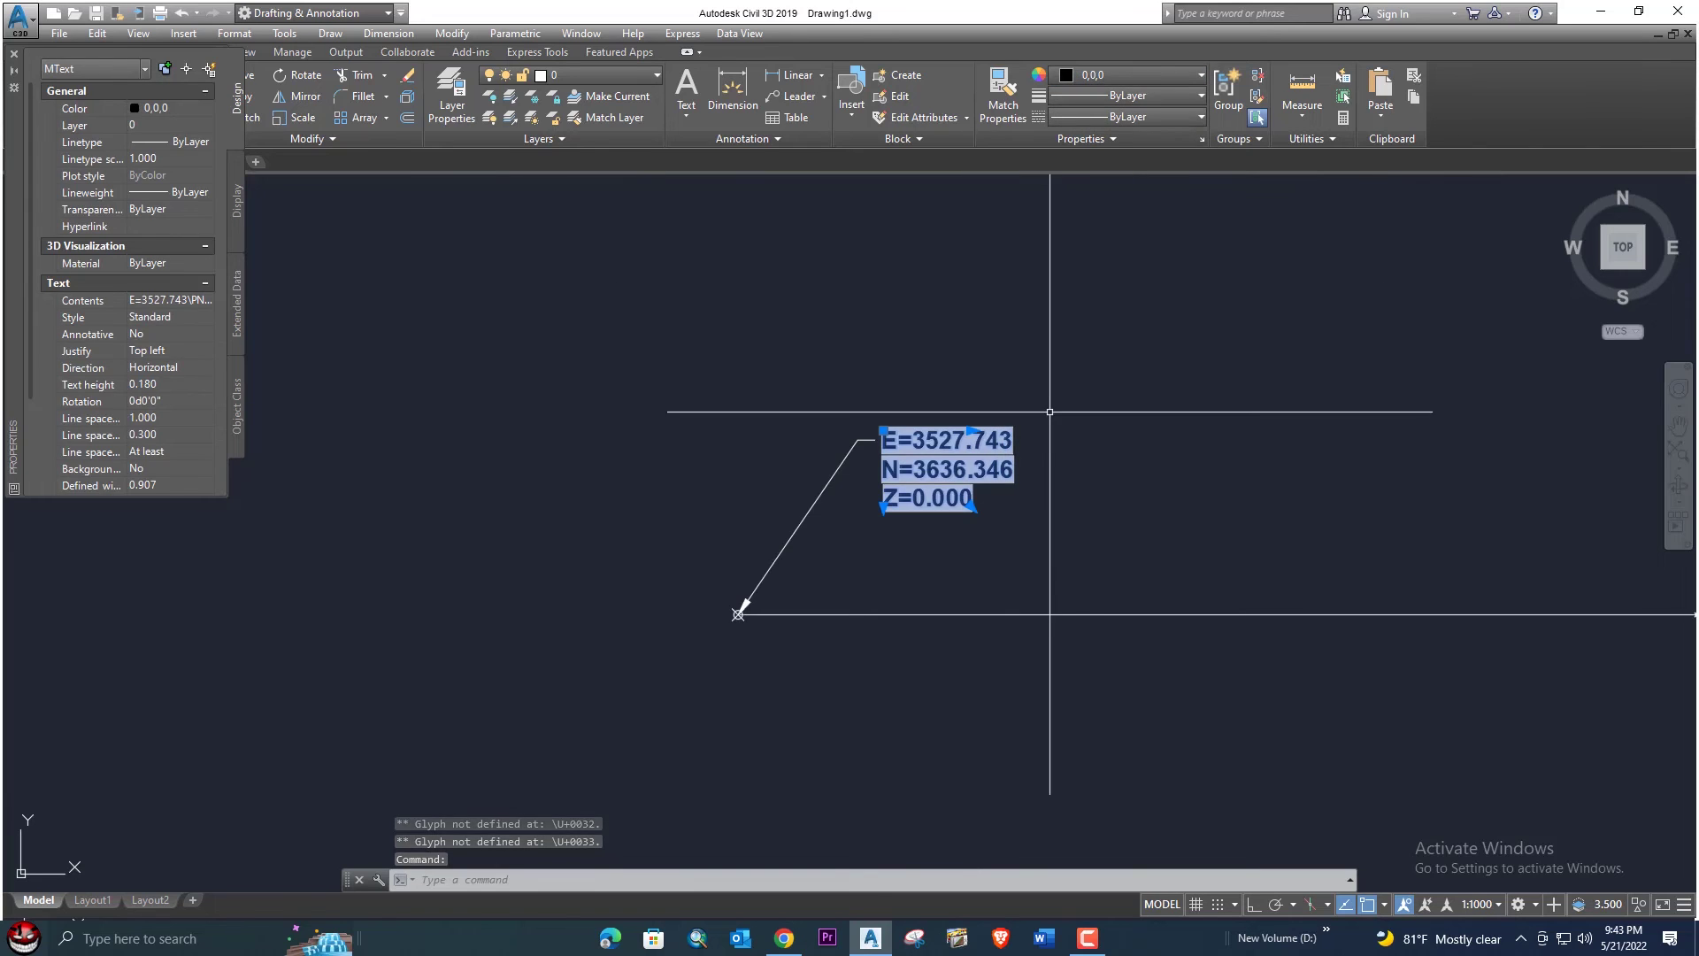
{"action": "key", "text": "Escape"}
- Recentre the view on the label and close the Properties palette
{"action": "scroll", "coordinate": [956, 458], "scroll_direction": "up", "scroll_amount": 1}
{"action": "scroll", "coordinate": [1150, 452], "scroll_direction": "up", "scroll_amount": 1}
{"action": "scroll", "coordinate": [1217, 493], "scroll_direction": "down", "scroll_amount": 3}
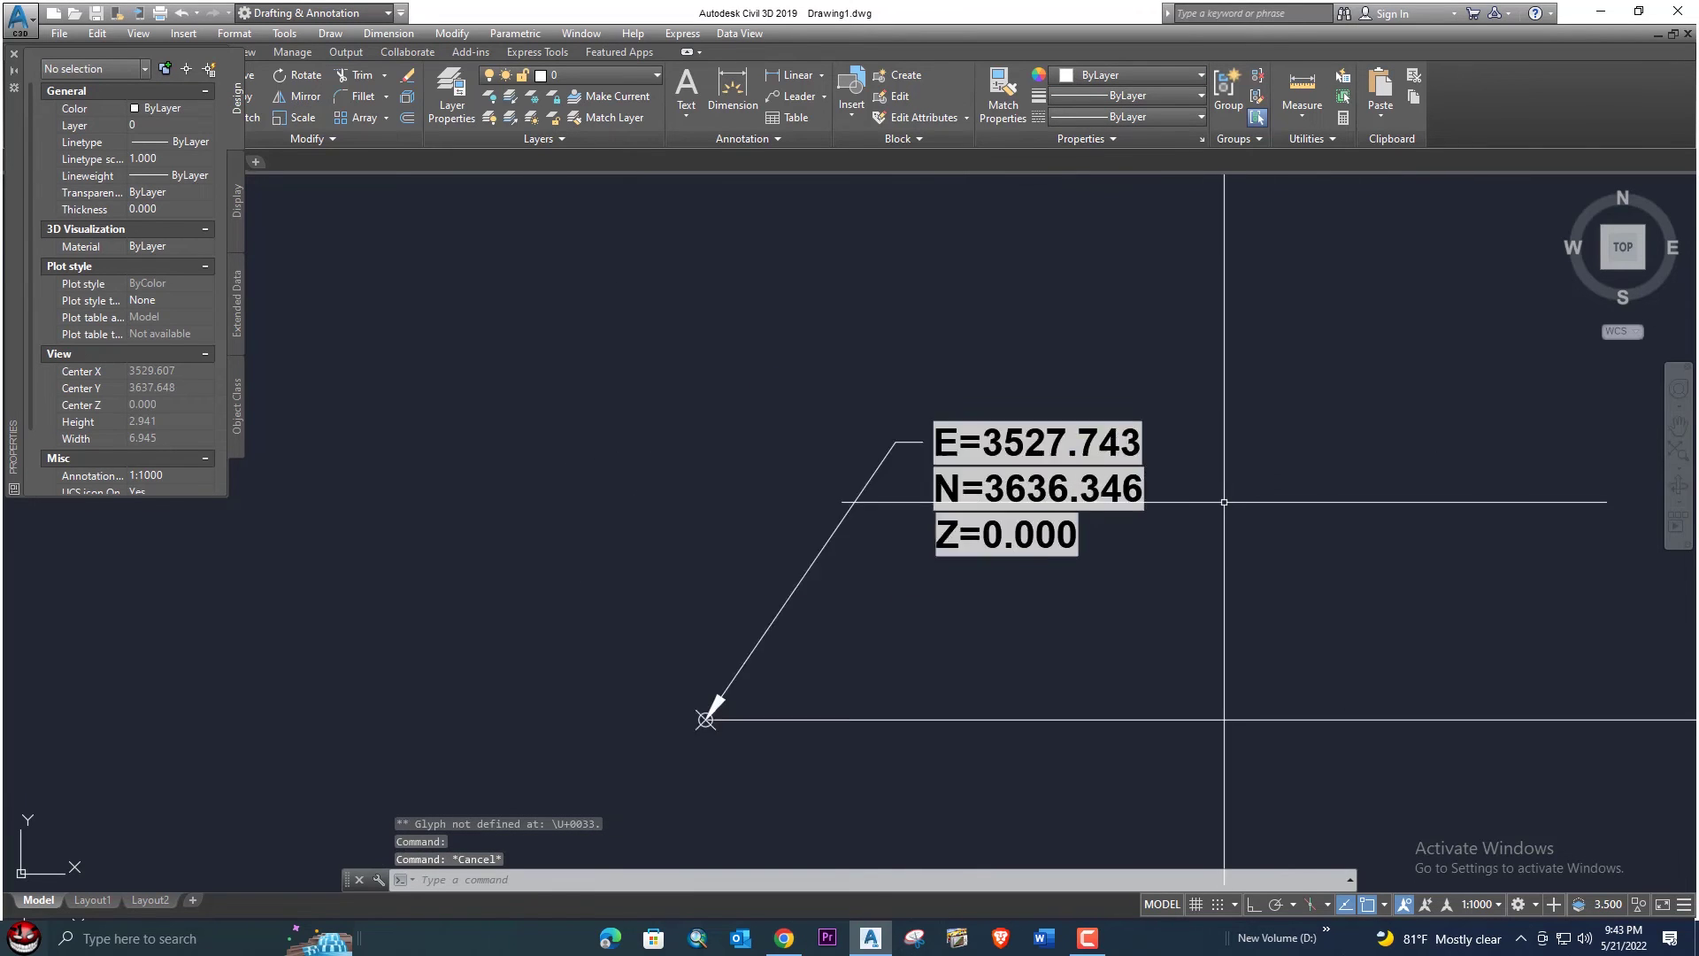
{"action": "middle_click_drag", "start_coordinate": [1213, 493], "coordinate": [747, 457]}
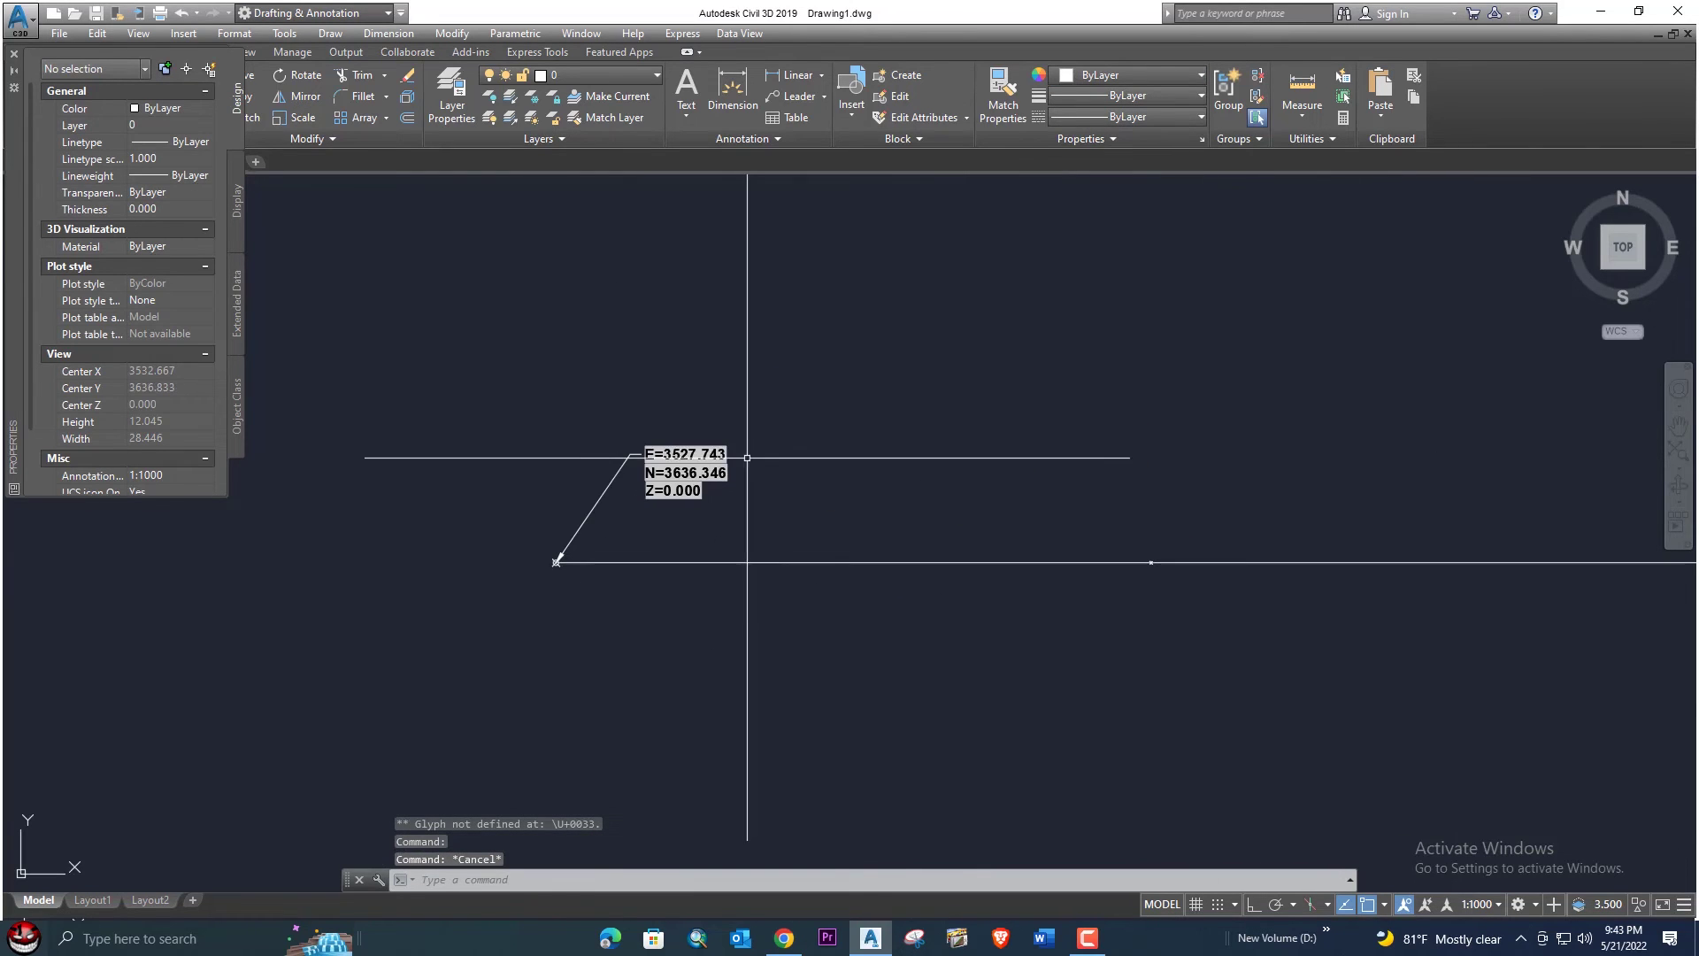
{"action": "left_click", "coordinate": [11, 58]}
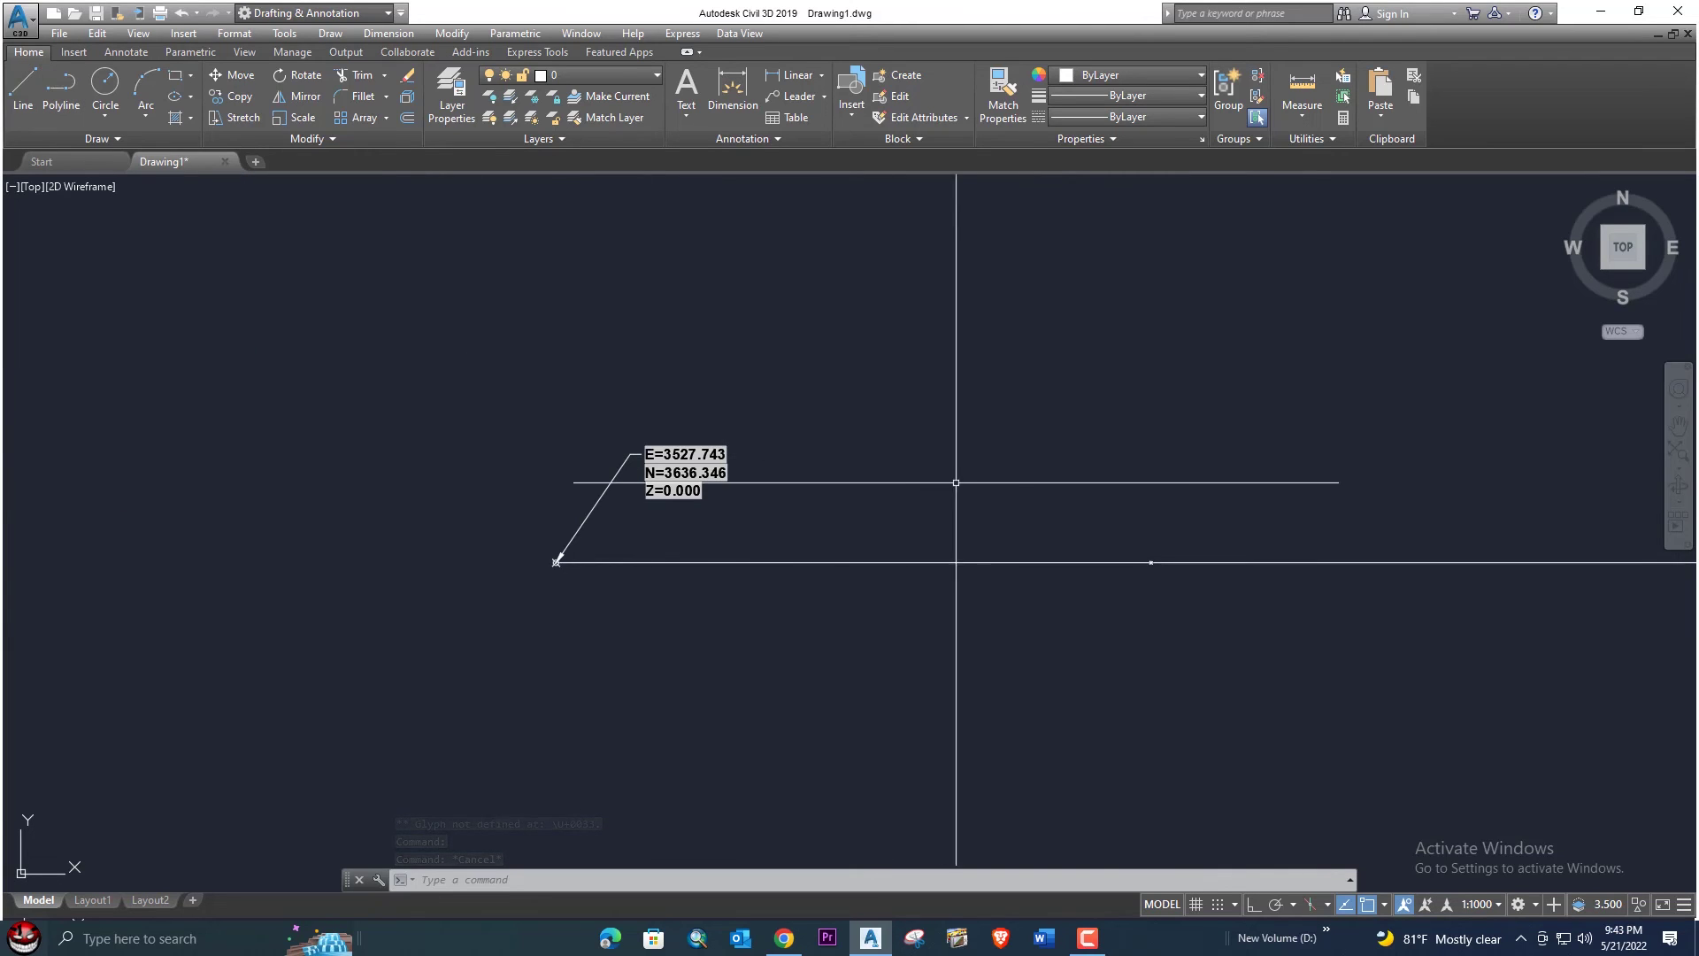
- Start a window selection around the coordinate label and its leader
{"action": "scroll", "coordinate": [1138, 567], "scroll_direction": "up", "scroll_amount": 3}
{"action": "scroll", "coordinate": [1210, 569], "scroll_direction": "down", "scroll_amount": 2}
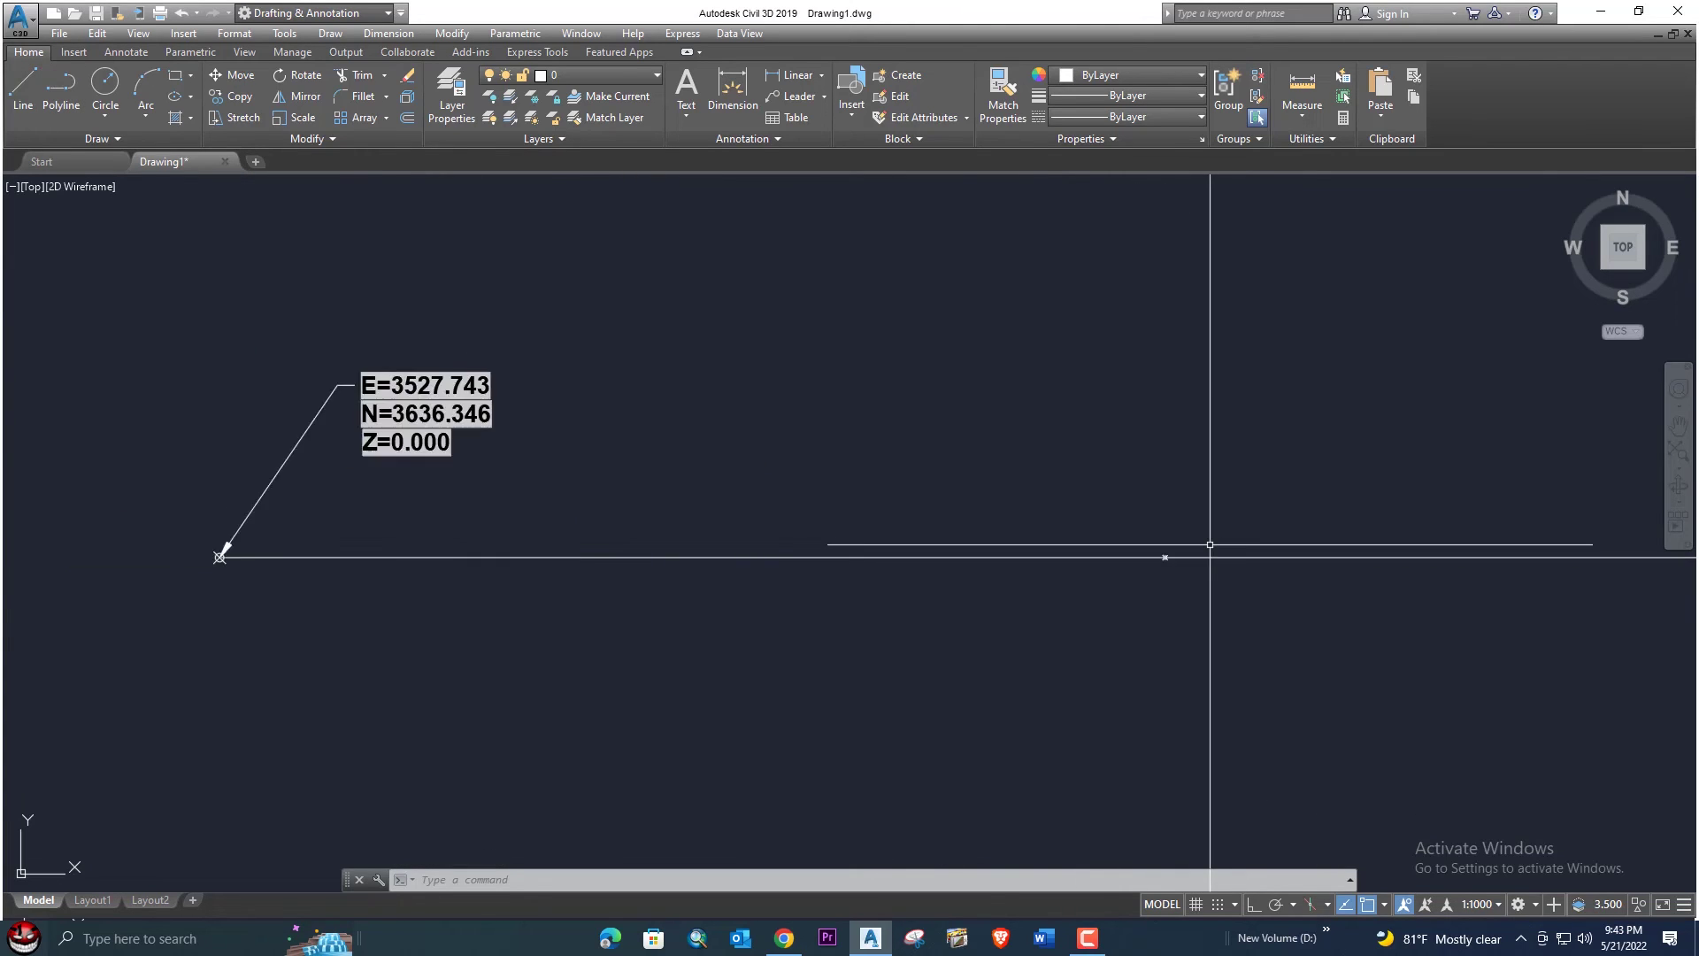
{"action": "scroll", "coordinate": [801, 459], "scroll_direction": "down", "scroll_amount": 1}
{"action": "middle_click_drag", "start_coordinate": [708, 456], "coordinate": [809, 483]}
{"action": "left_click", "coordinate": [877, 511]}
- Start copying the label and leader with CO, using the leader tip as base point
{"action": "left_click", "coordinate": [720, 436]}
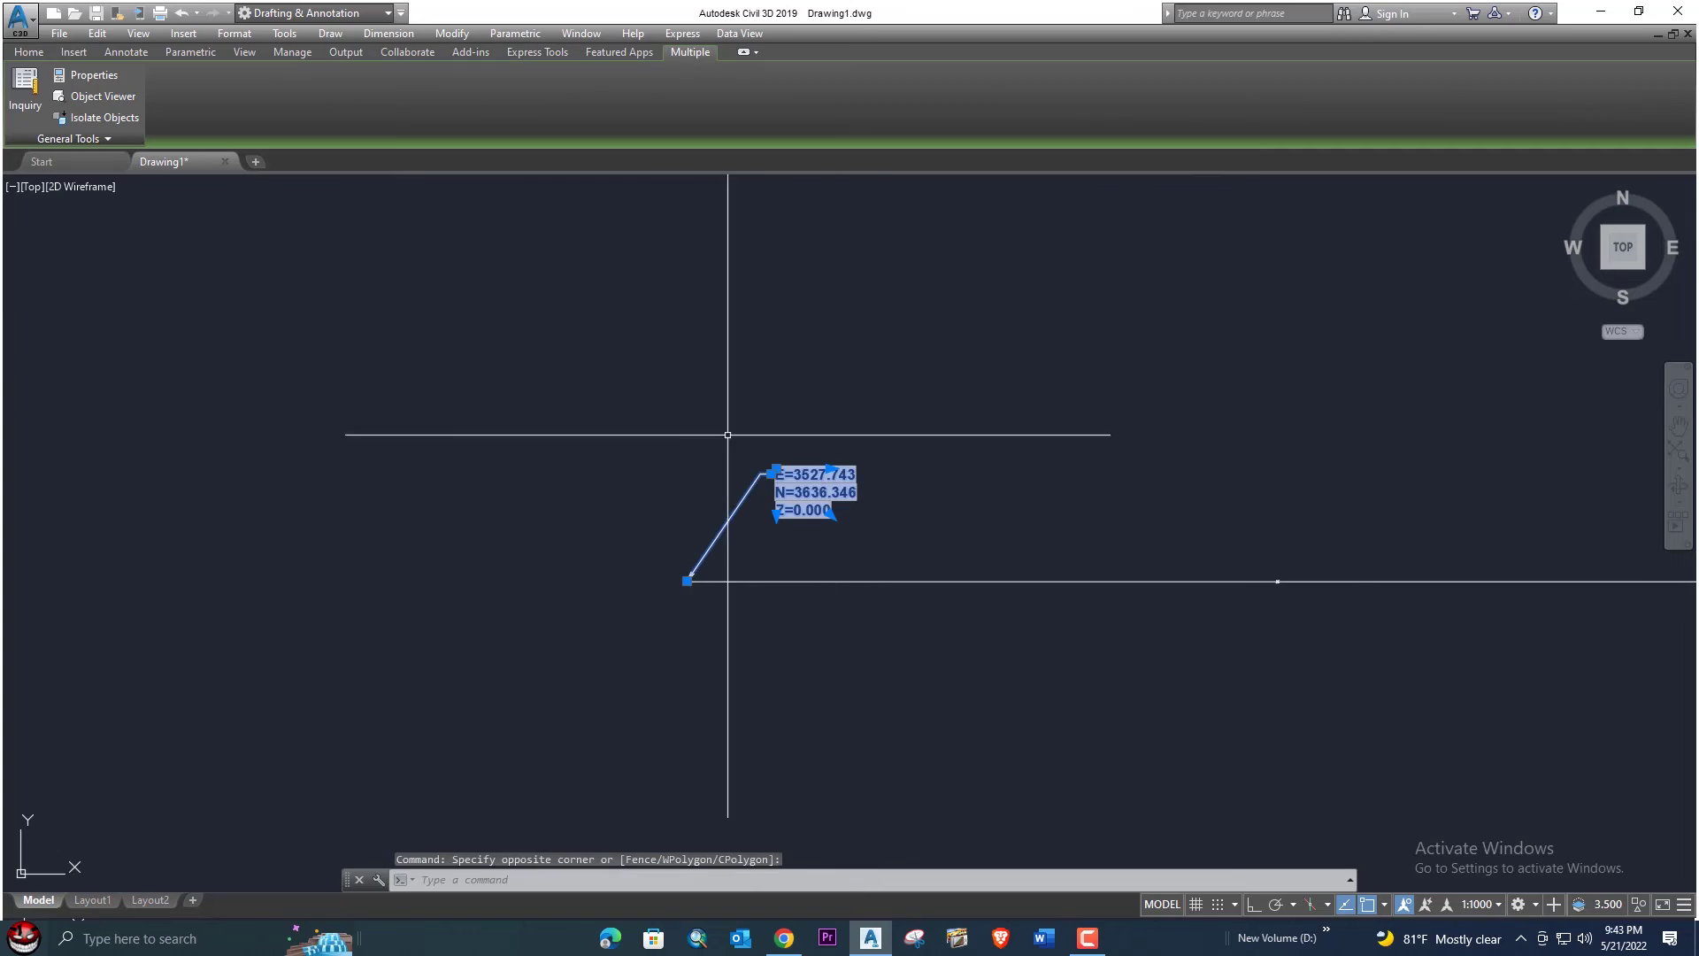
{"action": "scroll", "coordinate": [728, 528], "scroll_direction": "up", "scroll_amount": 1}
{"action": "type", "text": "CO"}
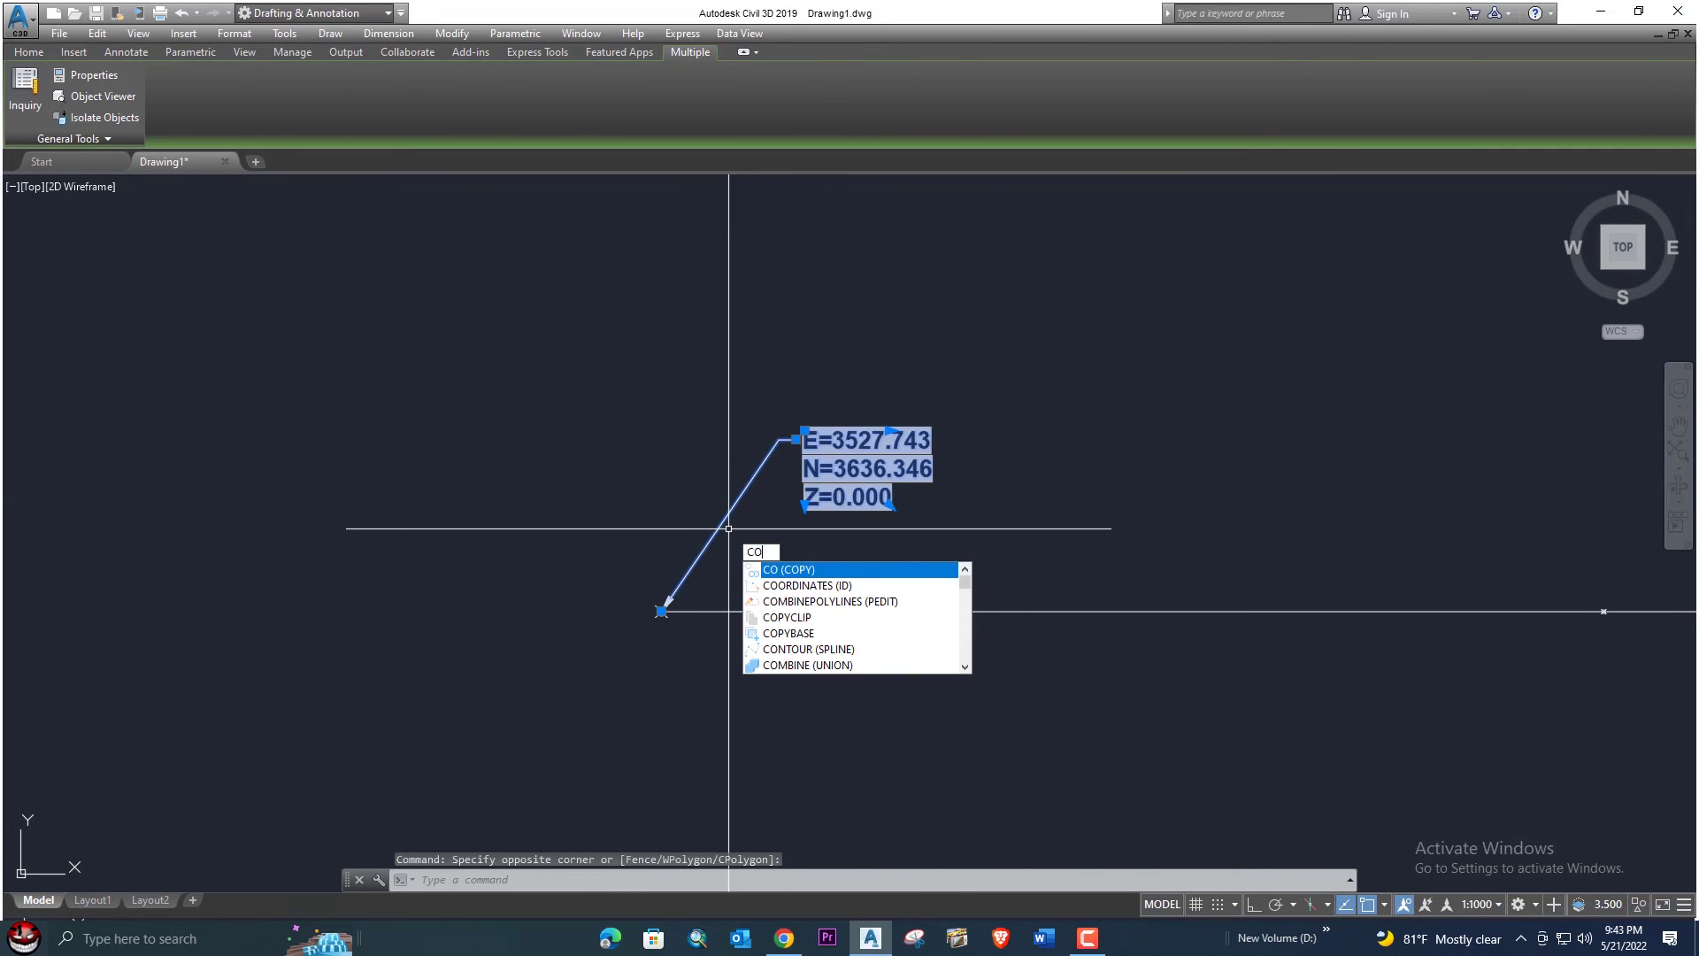
{"action": "key", "text": "Return"}
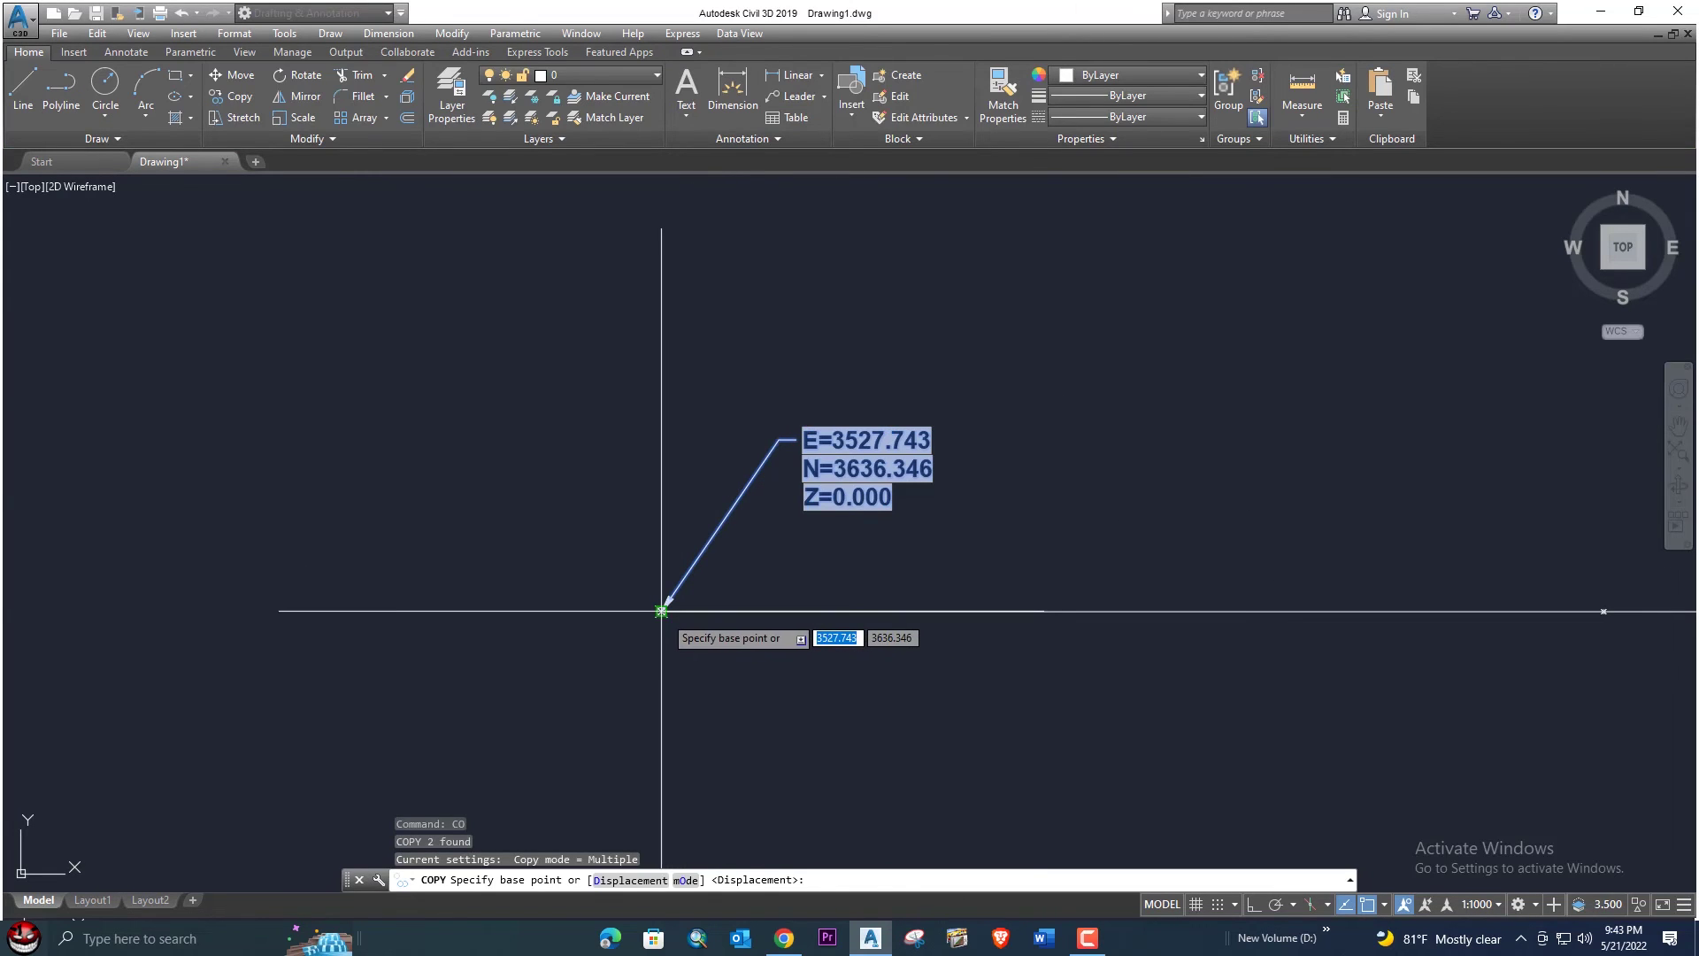
{"action": "left_click", "coordinate": [662, 611]}
- Place two label copies further along the horizontal line
{"action": "middle_click_drag", "start_coordinate": [1199, 511], "coordinate": [588, 469]}
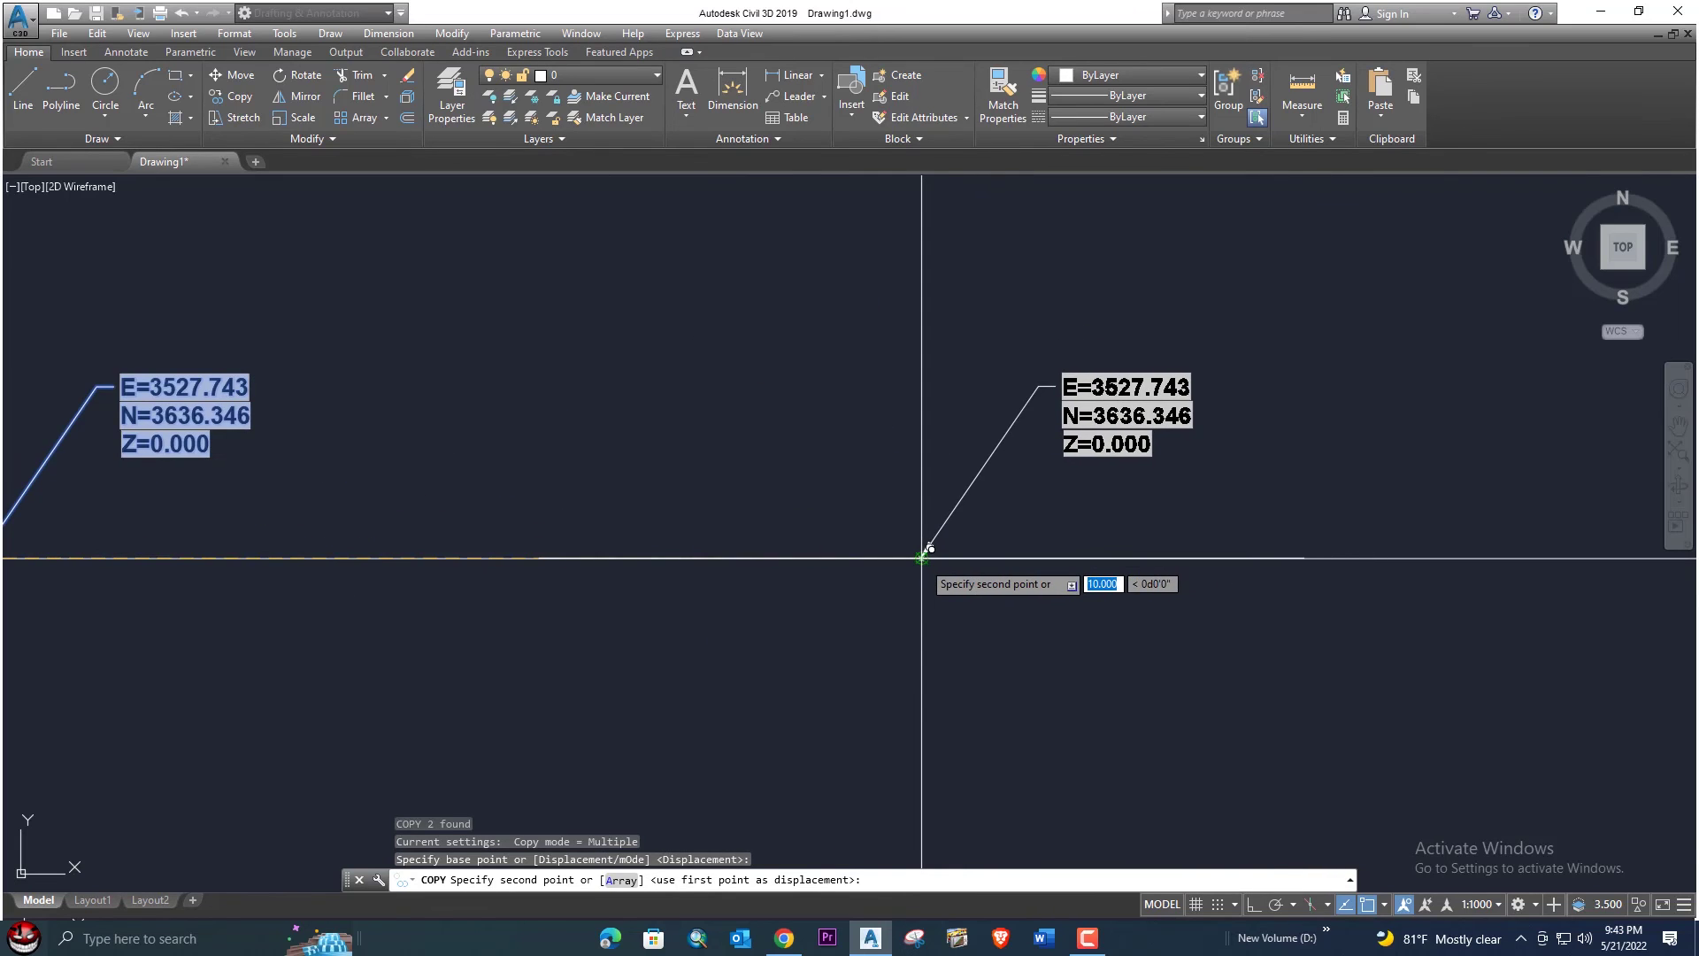
{"action": "left_click", "coordinate": [953, 556]}
{"action": "scroll", "coordinate": [994, 561], "scroll_direction": "down", "scroll_amount": 2}
{"action": "middle_click_drag", "start_coordinate": [1079, 531], "coordinate": [524, 497]}
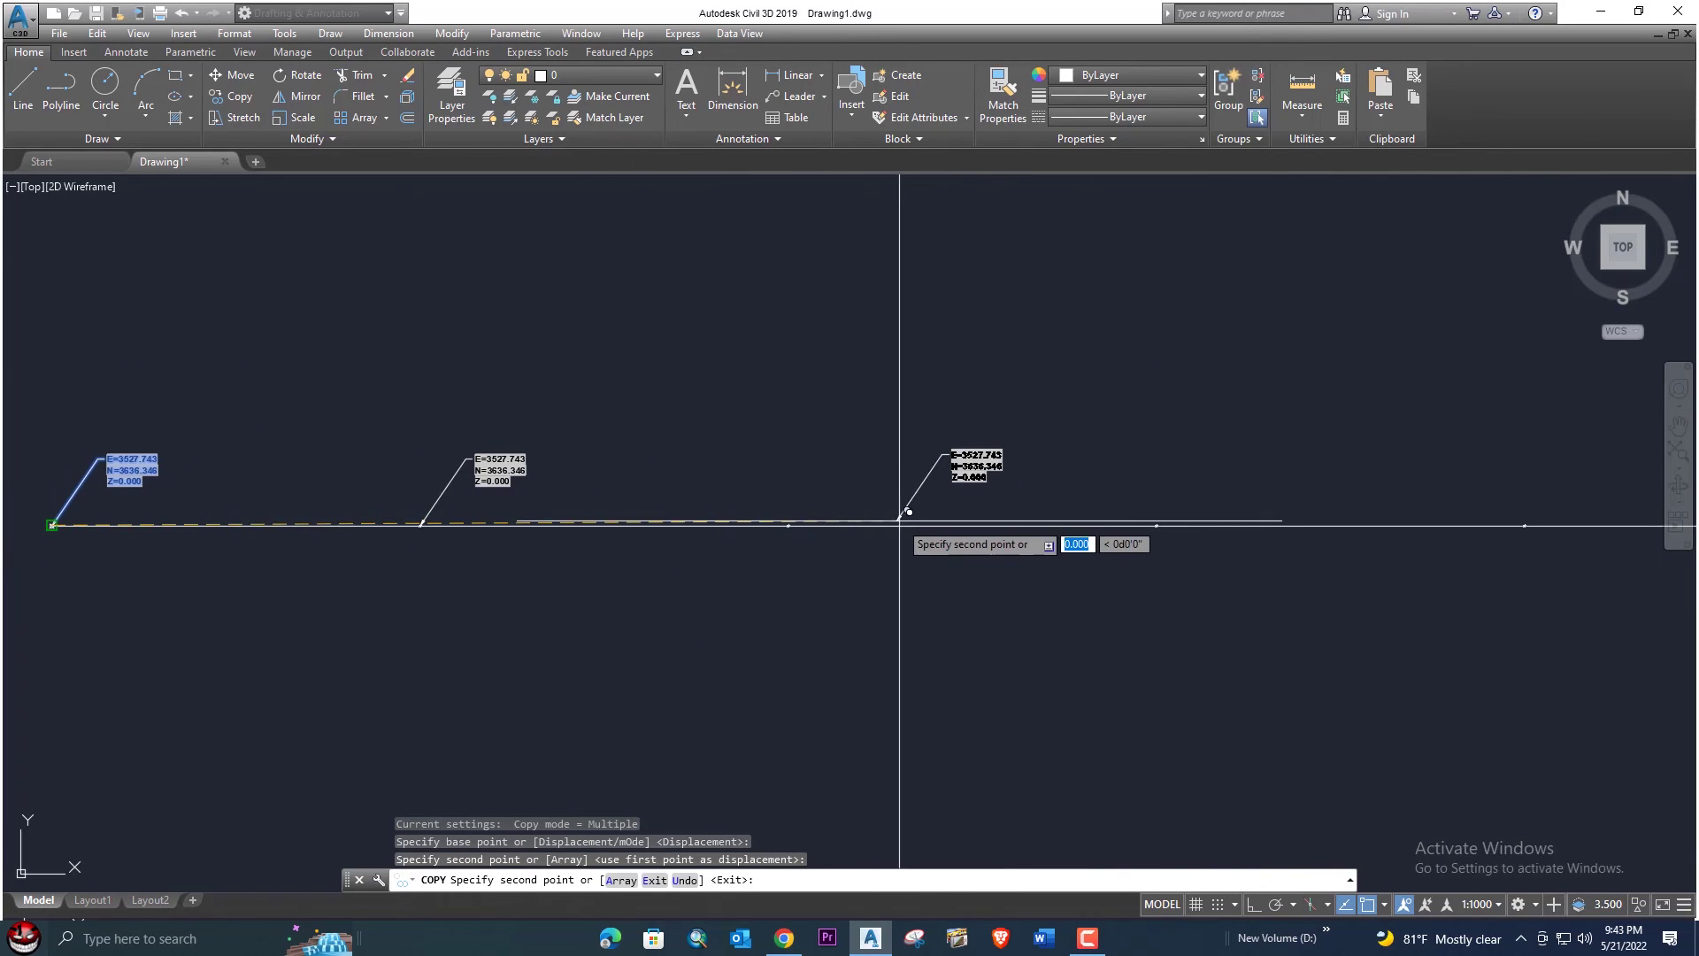
{"action": "left_click", "coordinate": [790, 525]}
- Place label copies at the 40 and 30 marks, then finish copying
{"action": "scroll", "coordinate": [1081, 481], "scroll_direction": "down", "scroll_amount": 2}
{"action": "middle_click_drag", "start_coordinate": [1080, 482], "coordinate": [899, 496]}
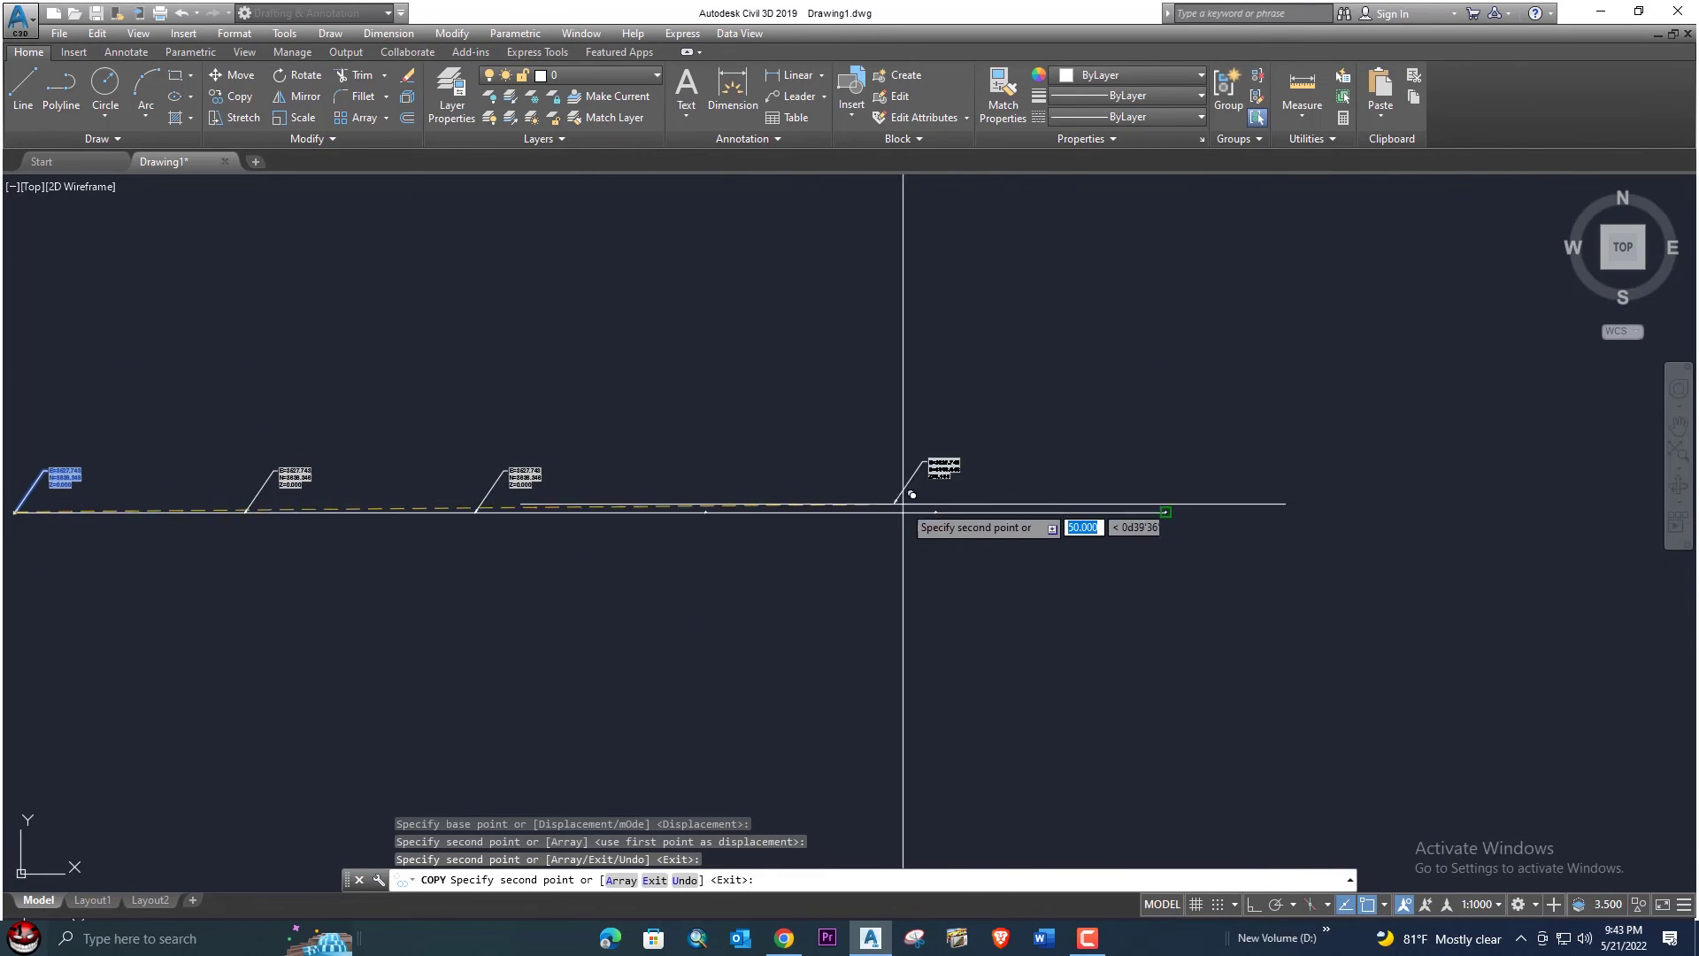
{"action": "left_click", "coordinate": [935, 511]}
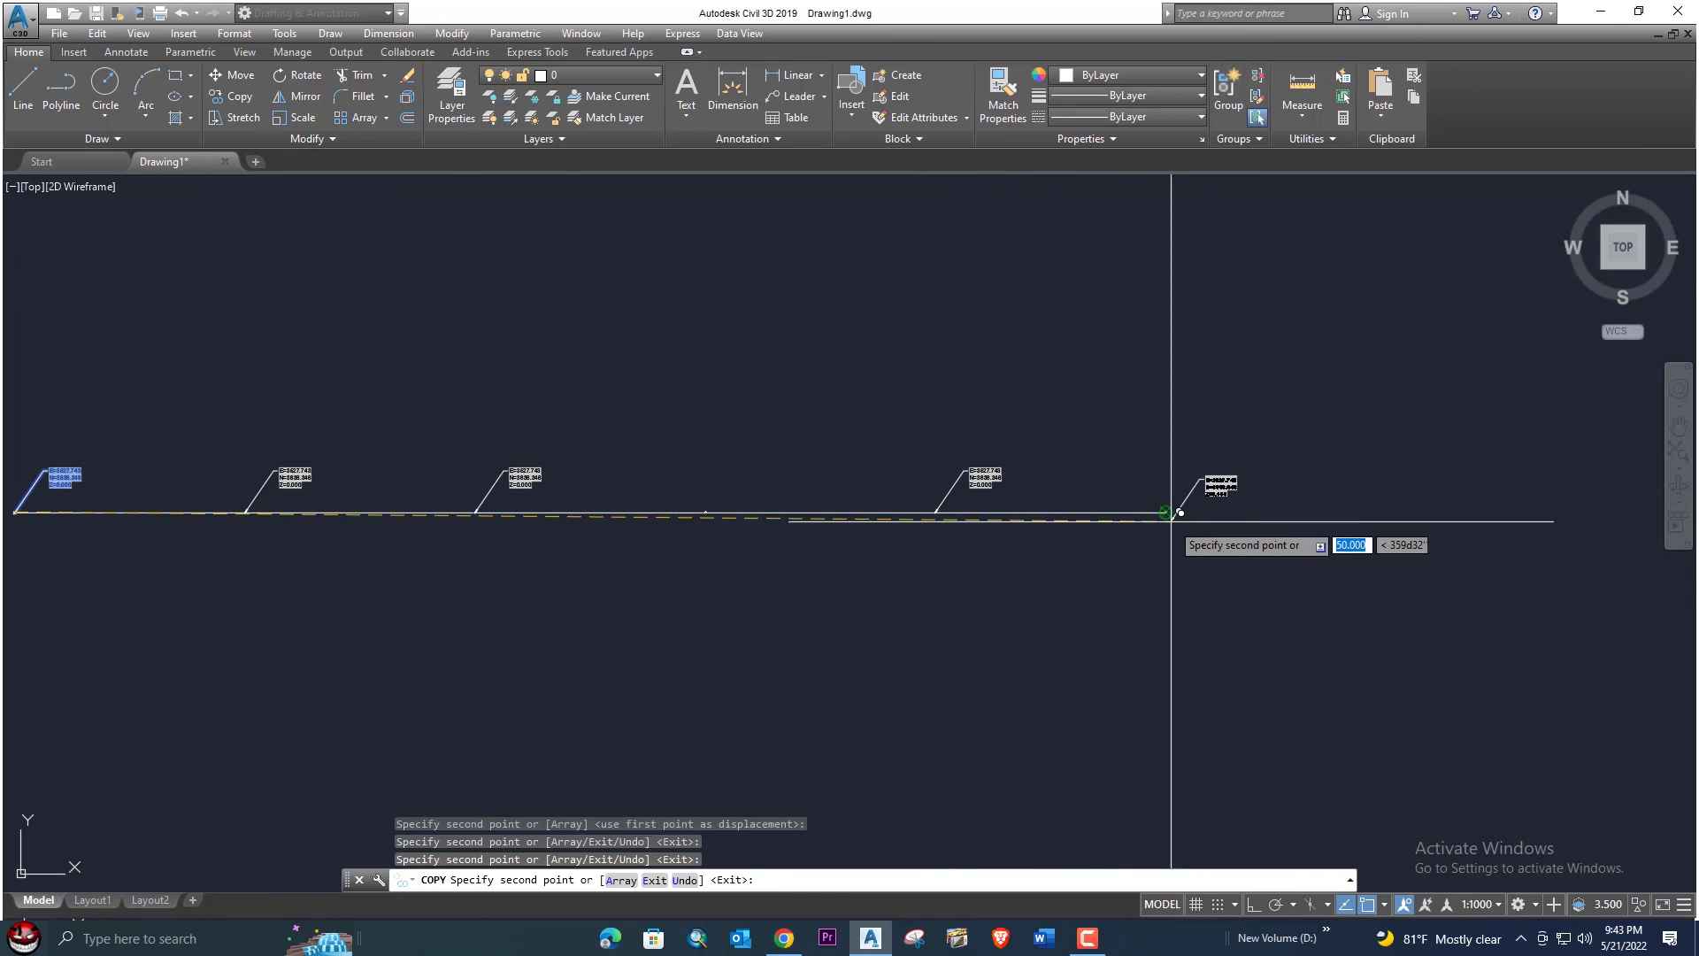
{"action": "scroll", "coordinate": [805, 512], "scroll_direction": "up", "scroll_amount": 5}
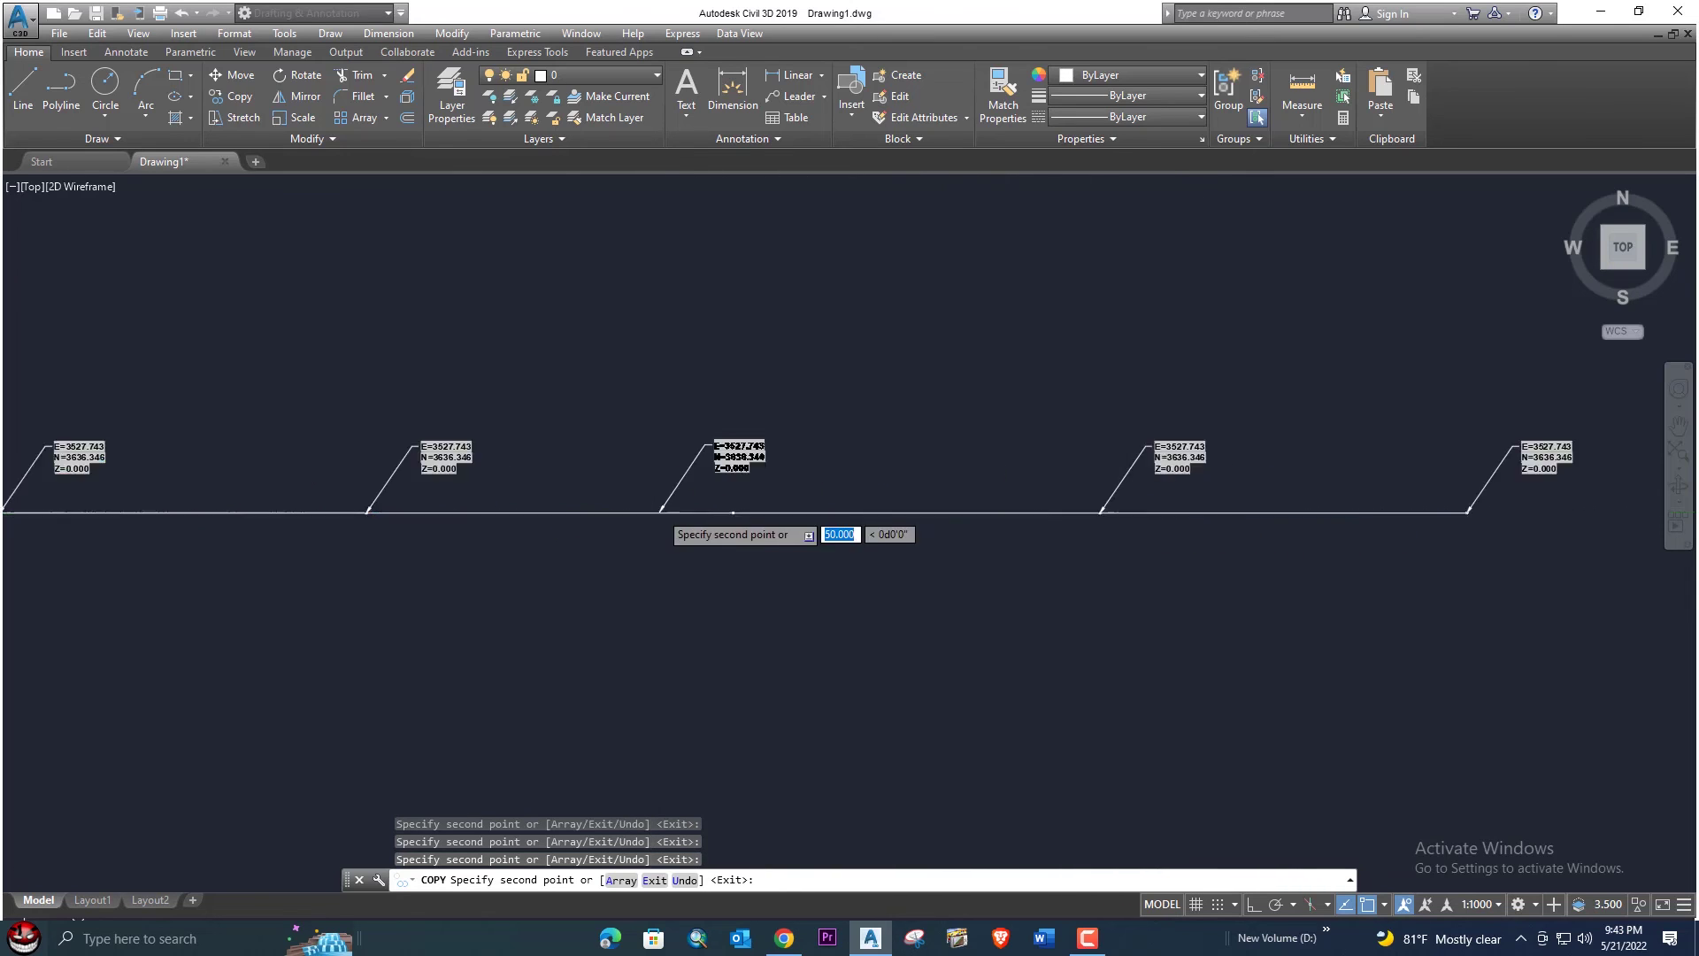
{"action": "left_click", "coordinate": [837, 511]}
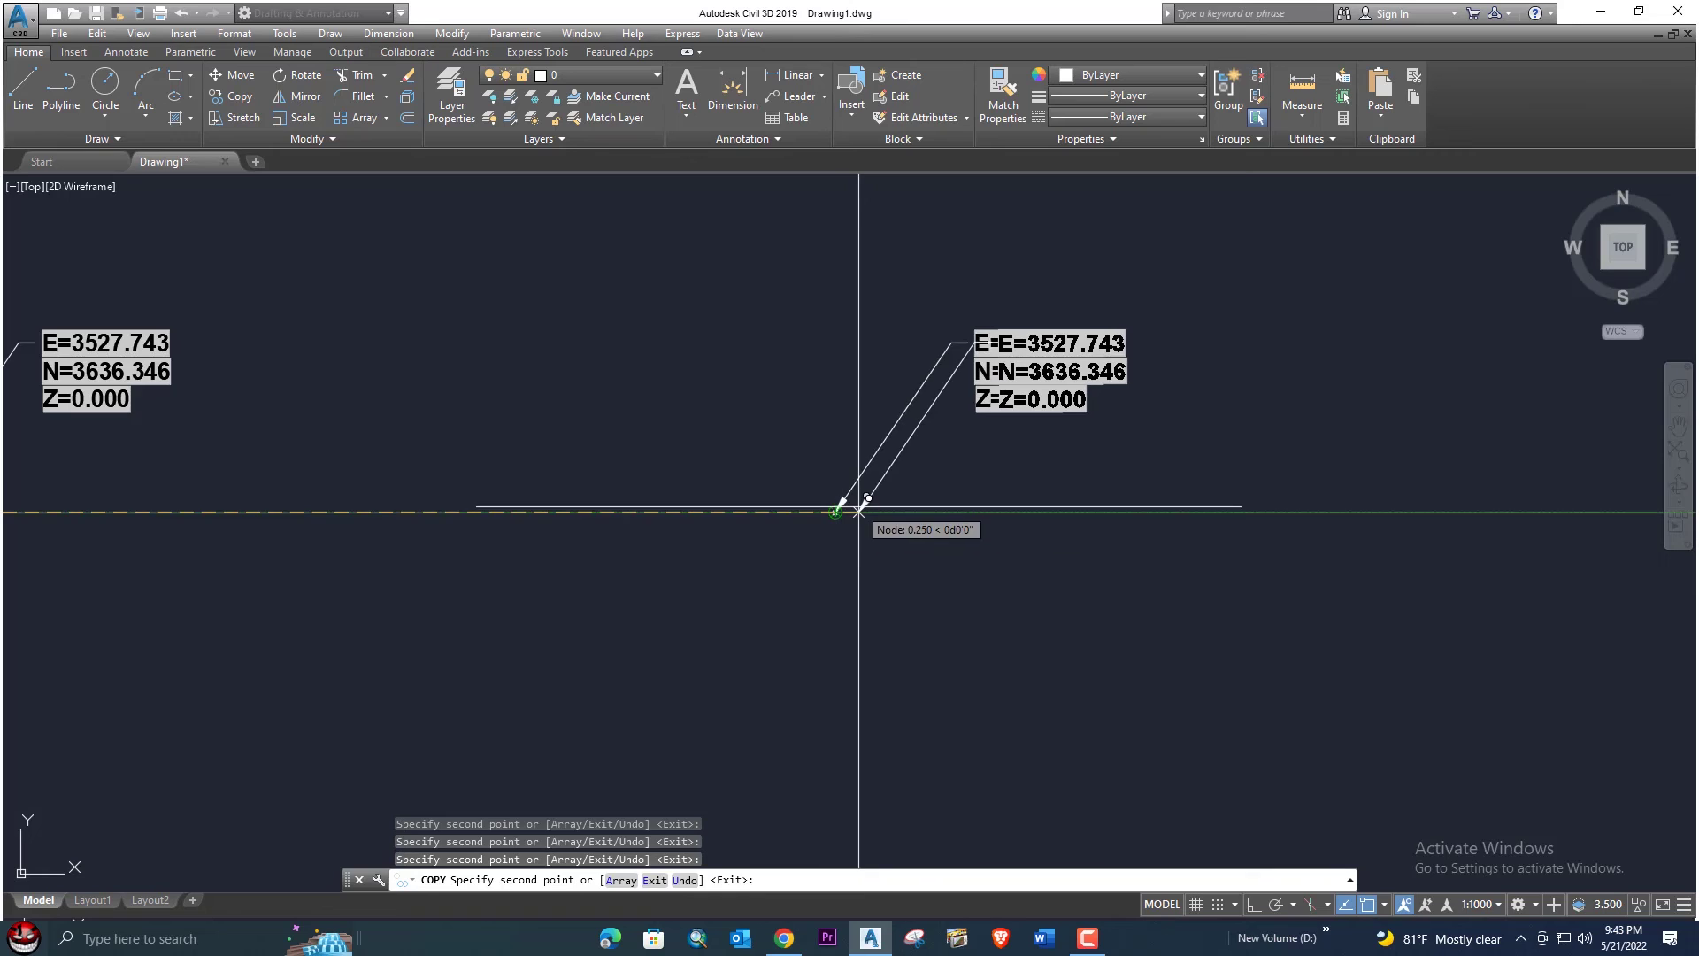
{"action": "scroll", "coordinate": [865, 508], "scroll_direction": "down", "scroll_amount": 7}
{"action": "key", "text": "Escape"}
{"action": "scroll", "coordinate": [732, 482], "scroll_direction": "up", "scroll_amount": 8}
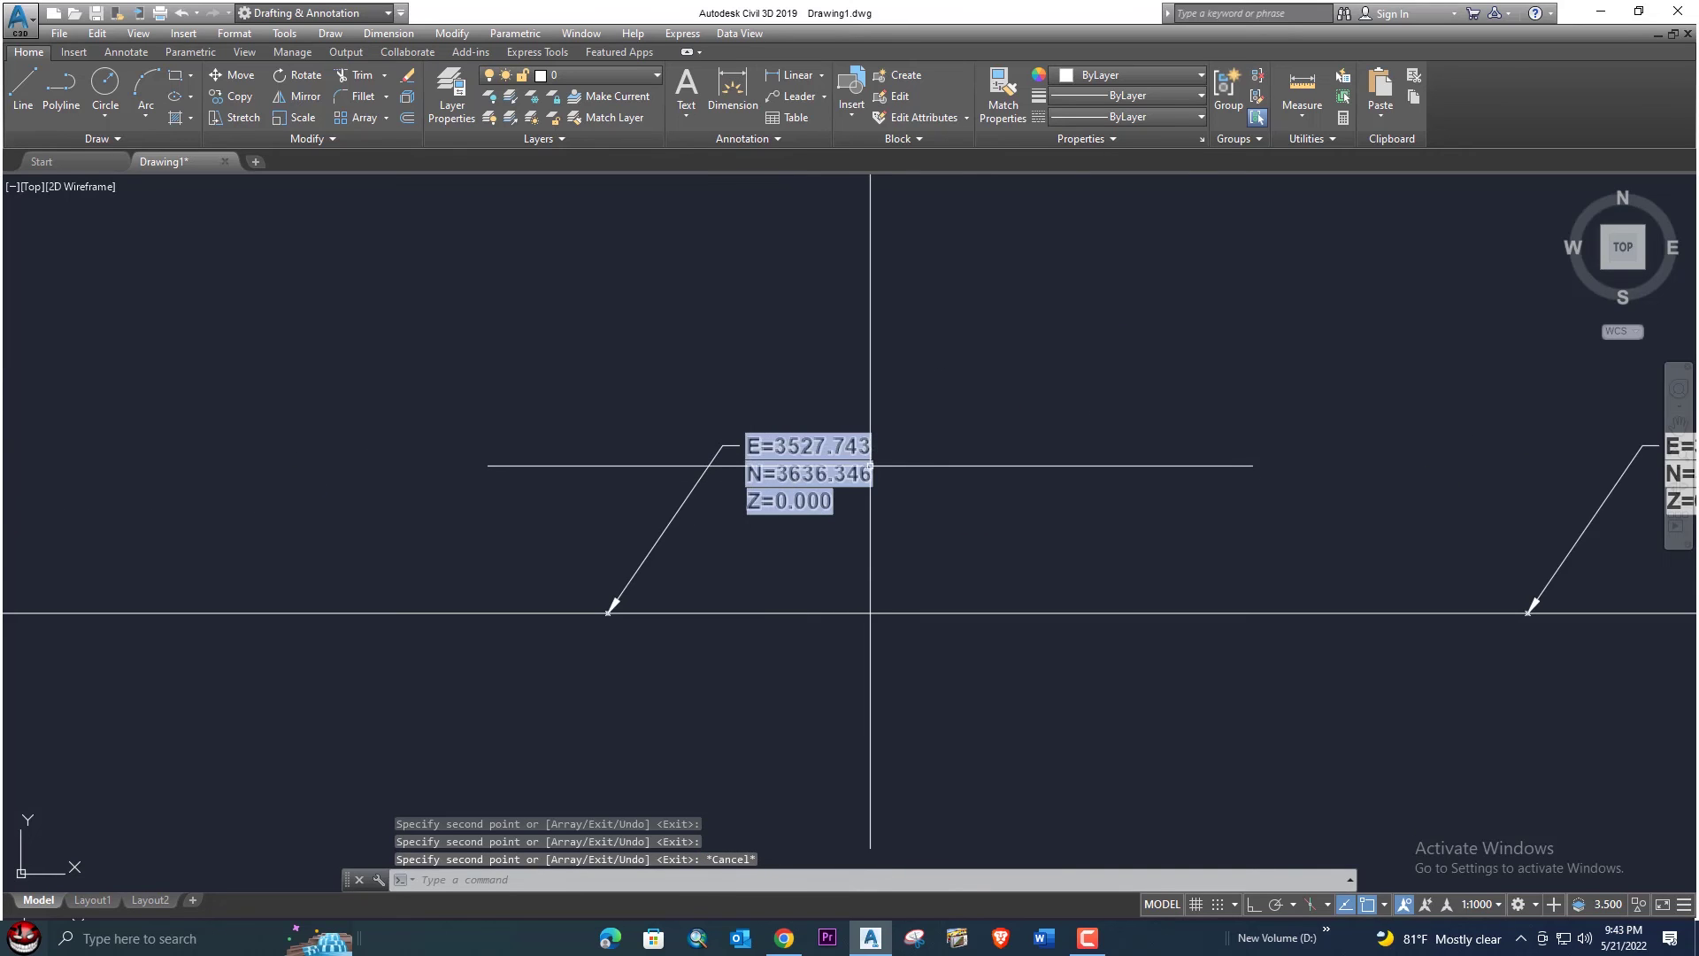
{"action": "scroll", "coordinate": [880, 475], "scroll_direction": "down", "scroll_amount": 2}
{"action": "middle_click_drag", "start_coordinate": [1097, 379], "coordinate": [1038, 400]}
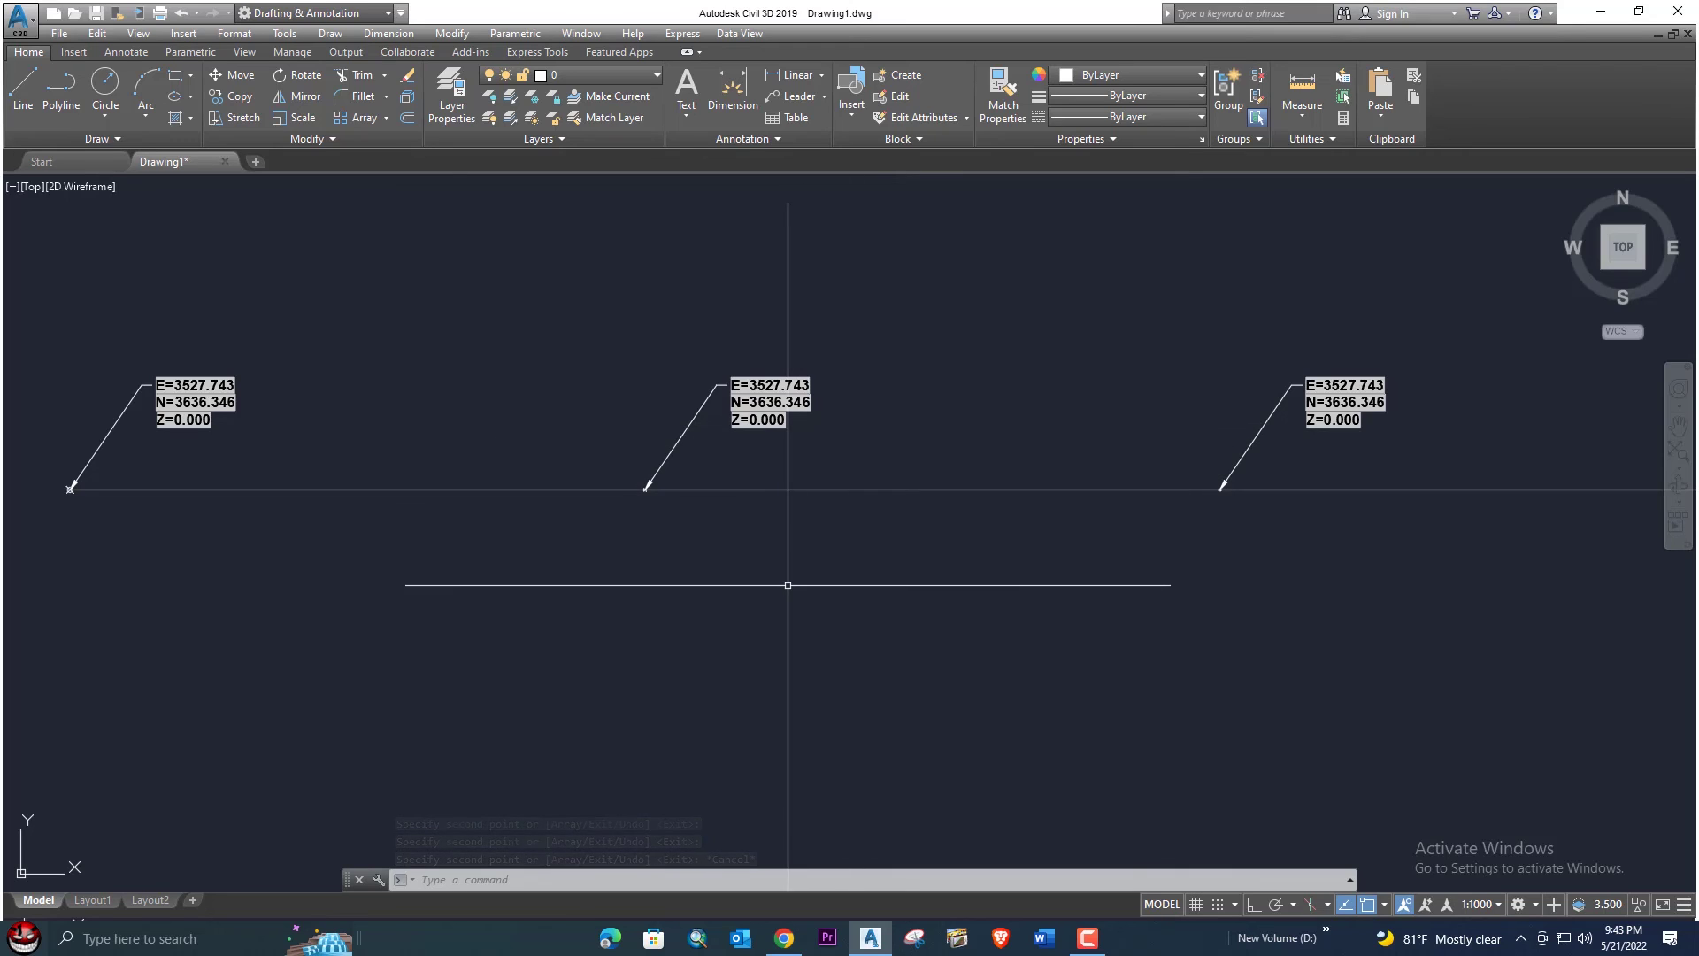
{"action": "left_click", "coordinate": [779, 881]}
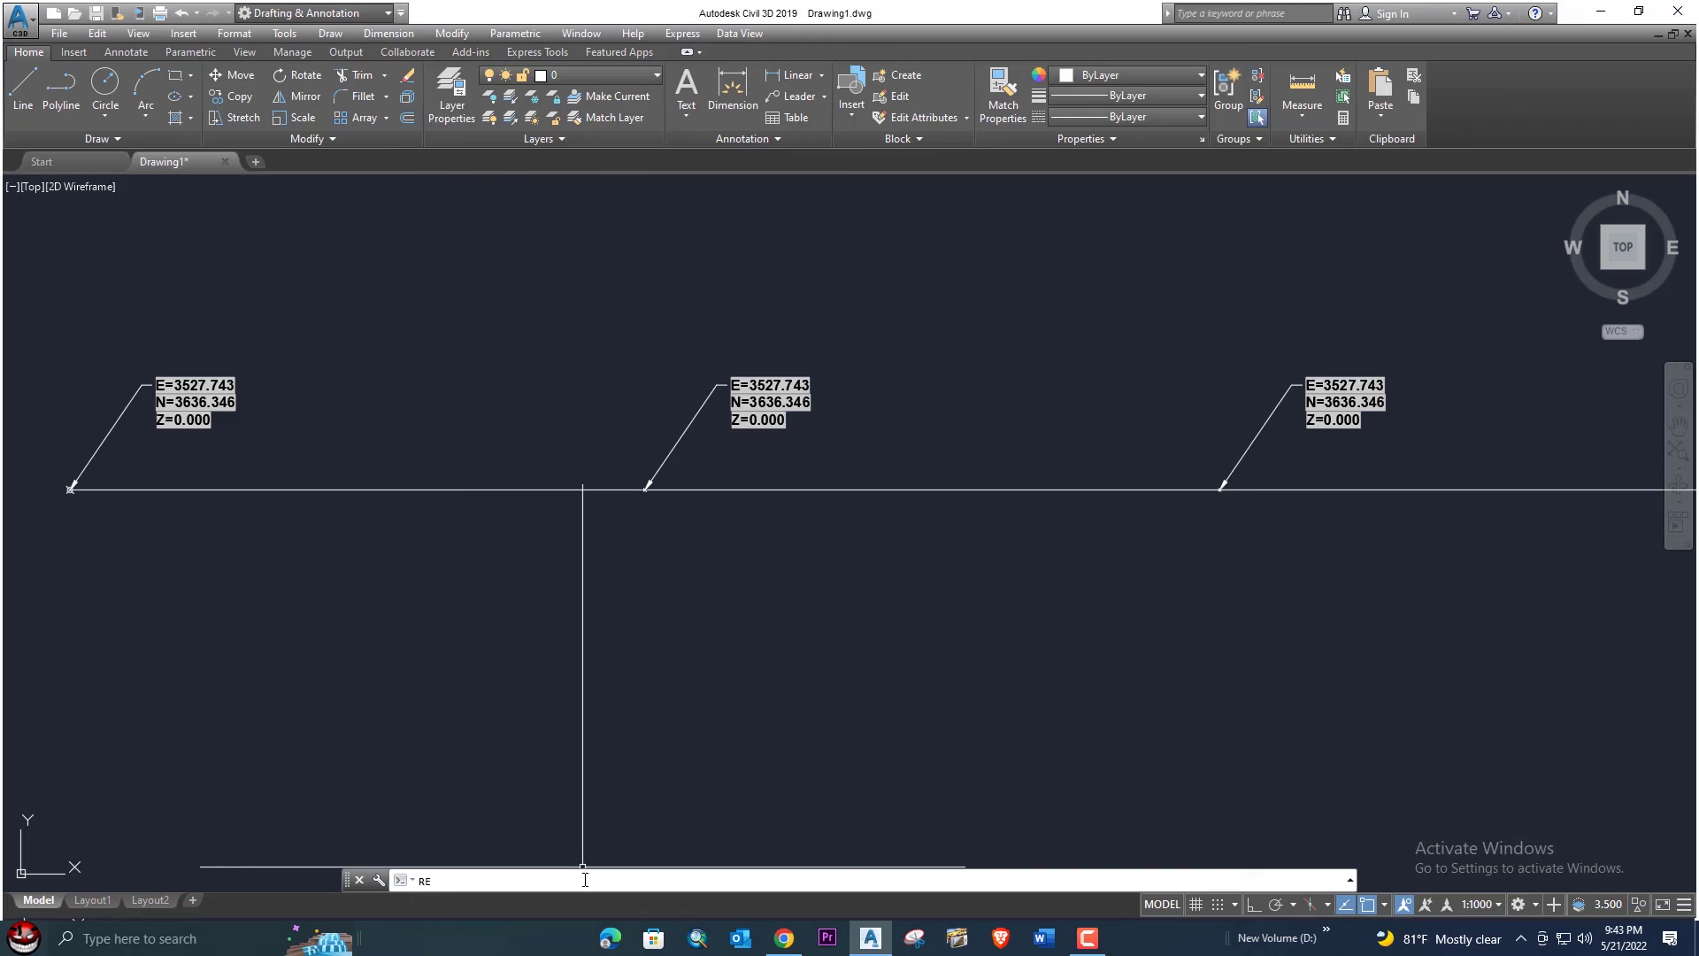
{"action": "key", "text": "Return"}
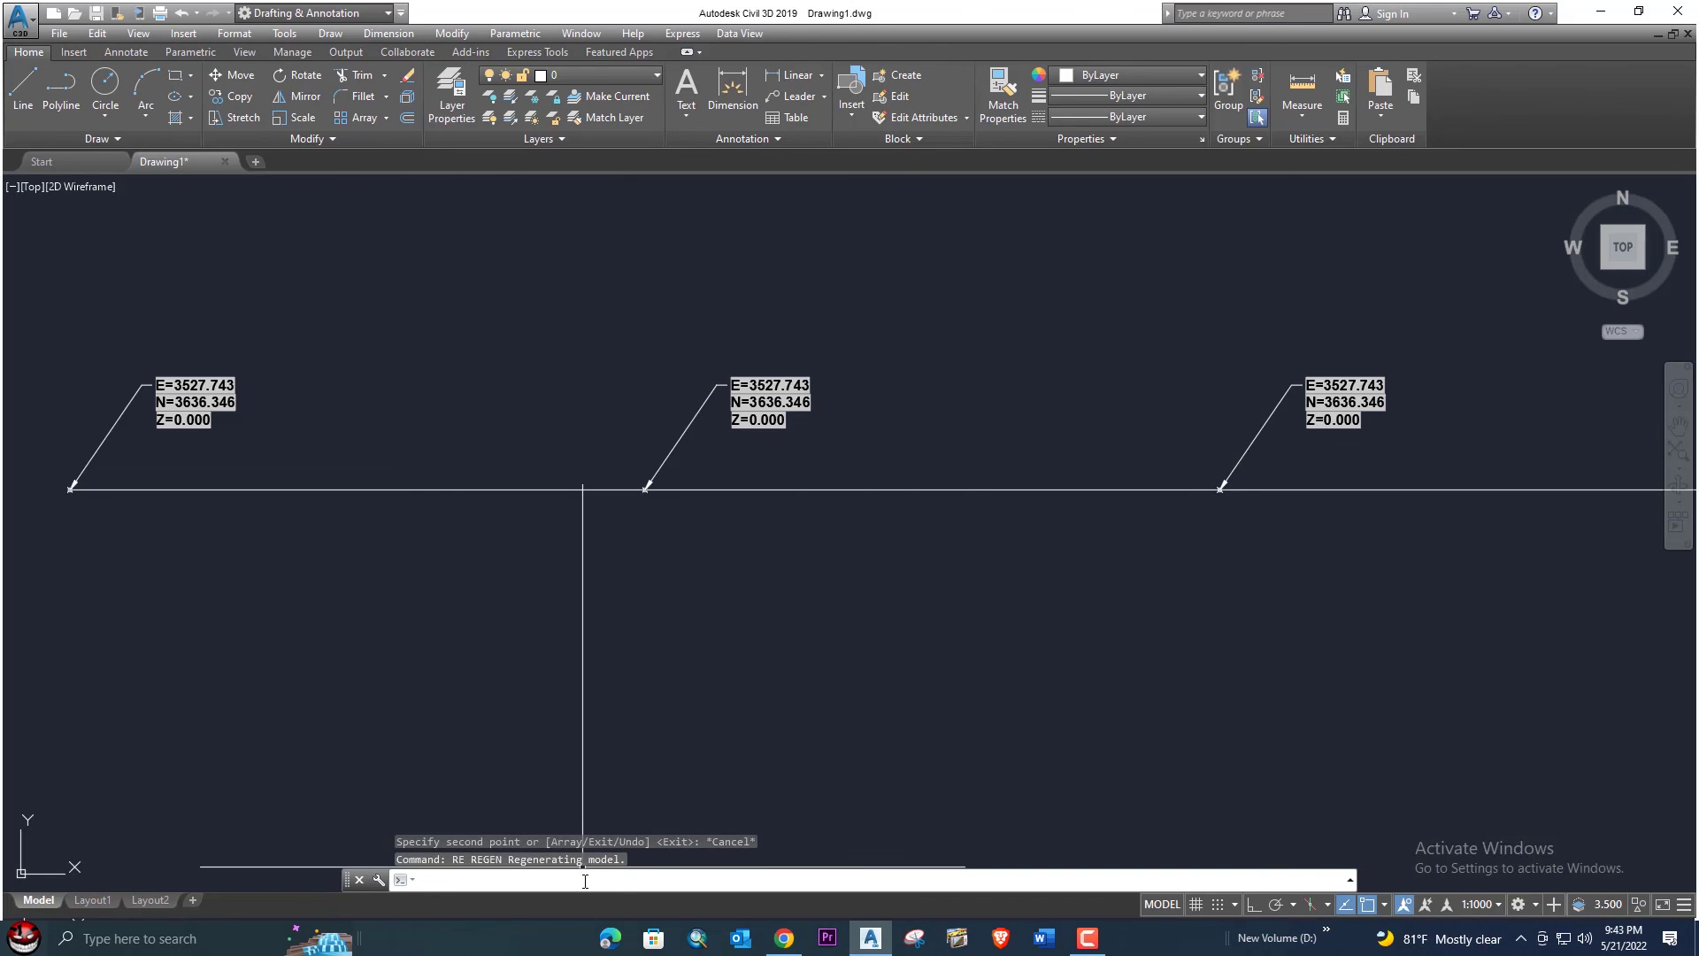
{"action": "key", "text": "Escape"}
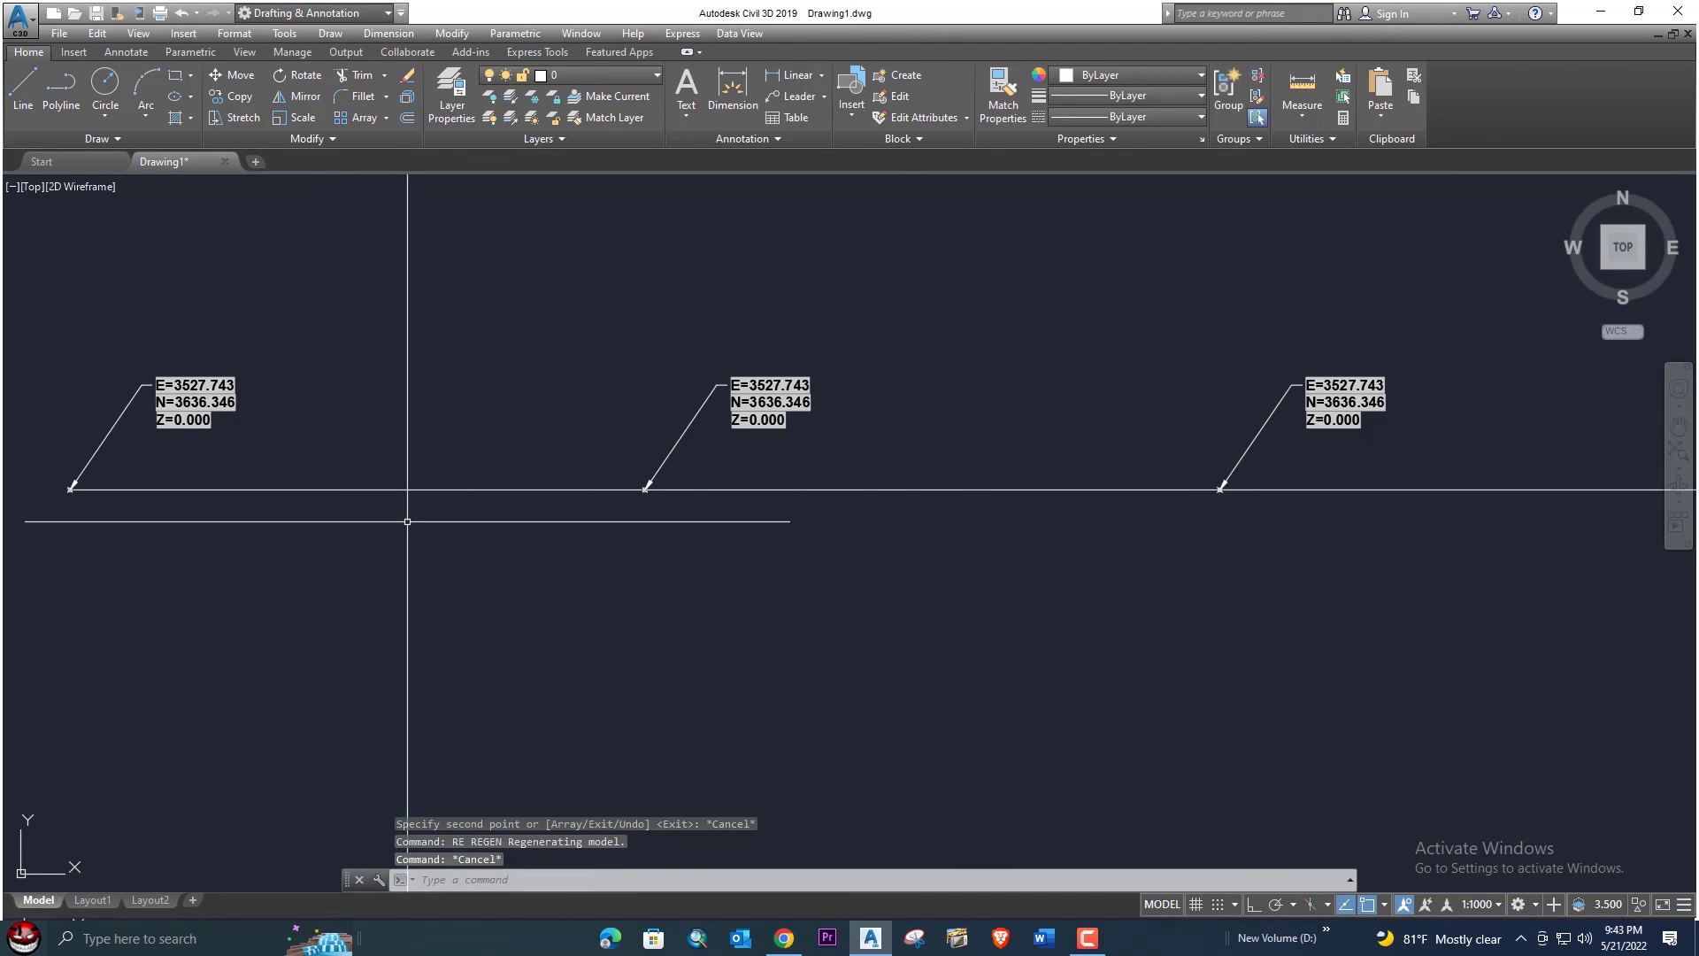
{"action": "type", "text": "re"}
{"action": "key", "text": "Return"}
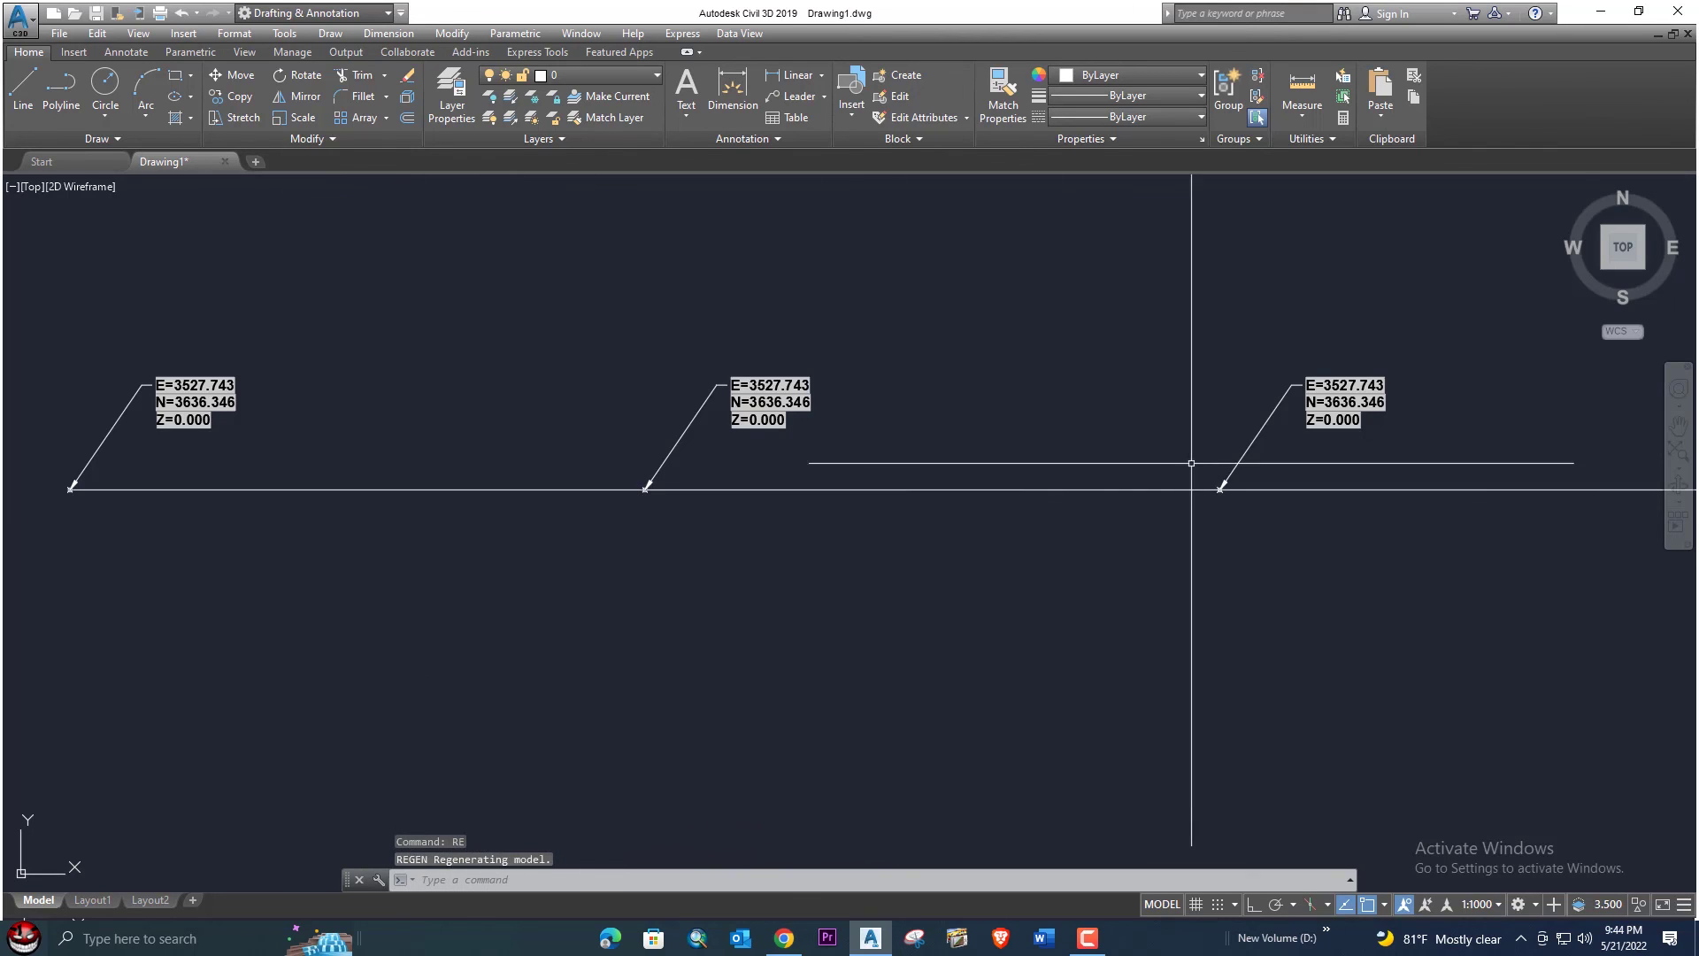
{"action": "scroll", "coordinate": [1156, 471], "scroll_direction": "down", "scroll_amount": 3}
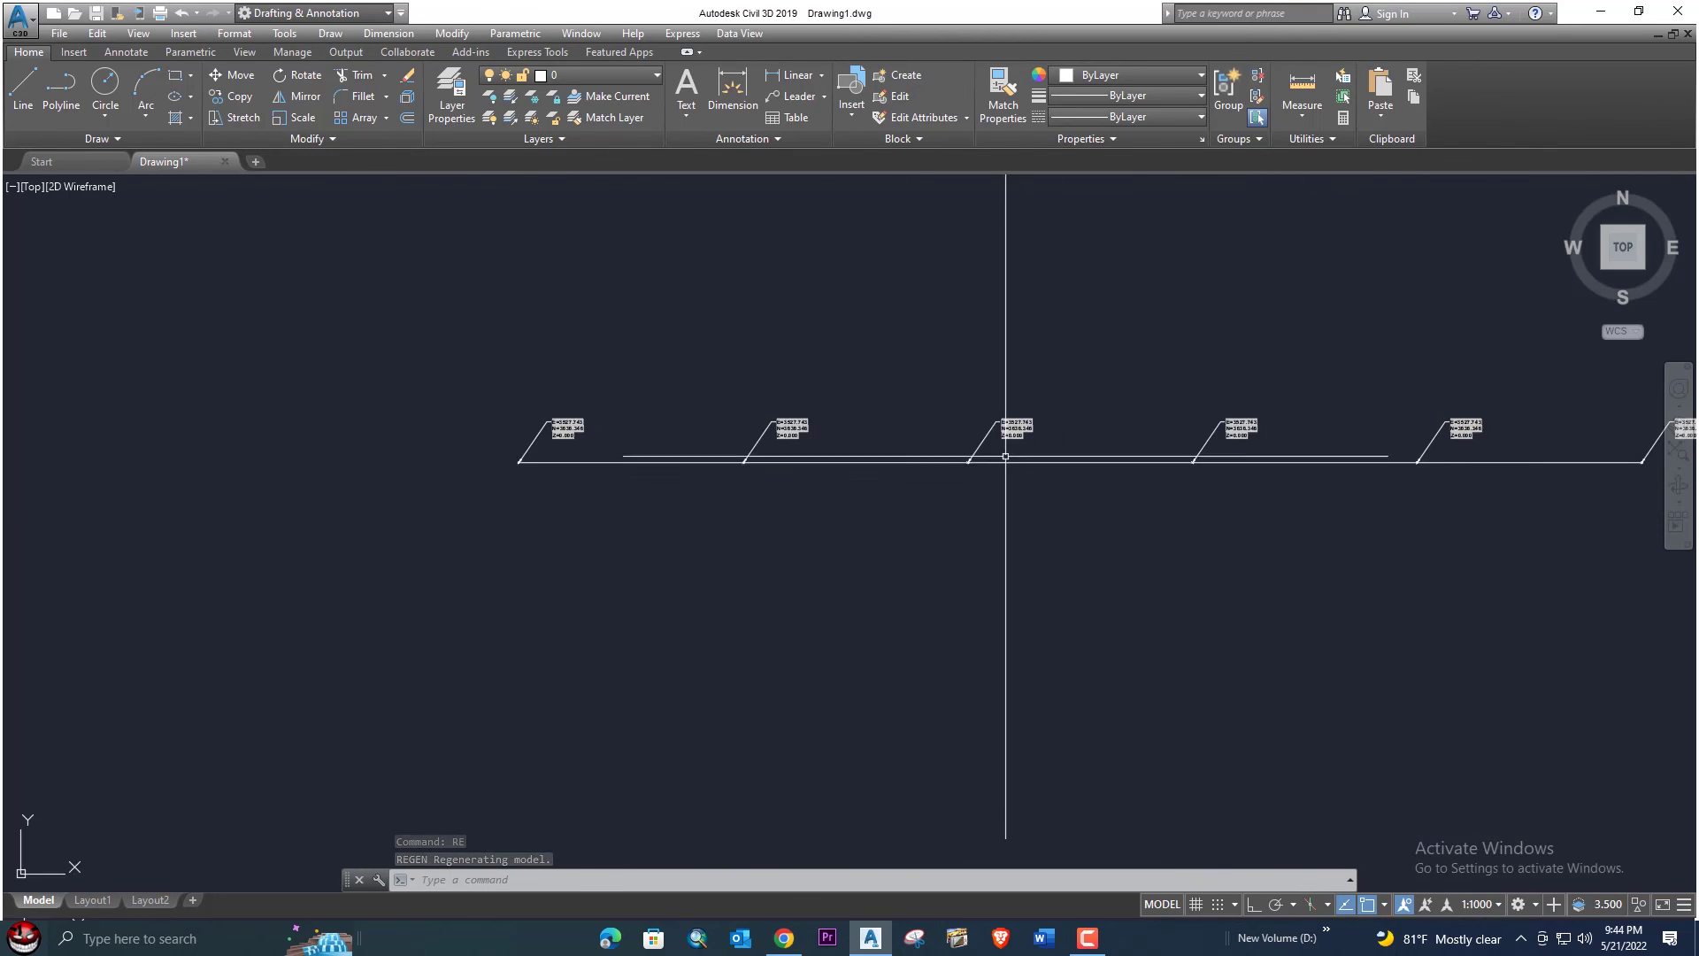
{"action": "scroll", "coordinate": [1005, 472], "scroll_direction": "up", "scroll_amount": 3}
{"action": "scroll", "coordinate": [1320, 443], "scroll_direction": "down", "scroll_amount": 4}
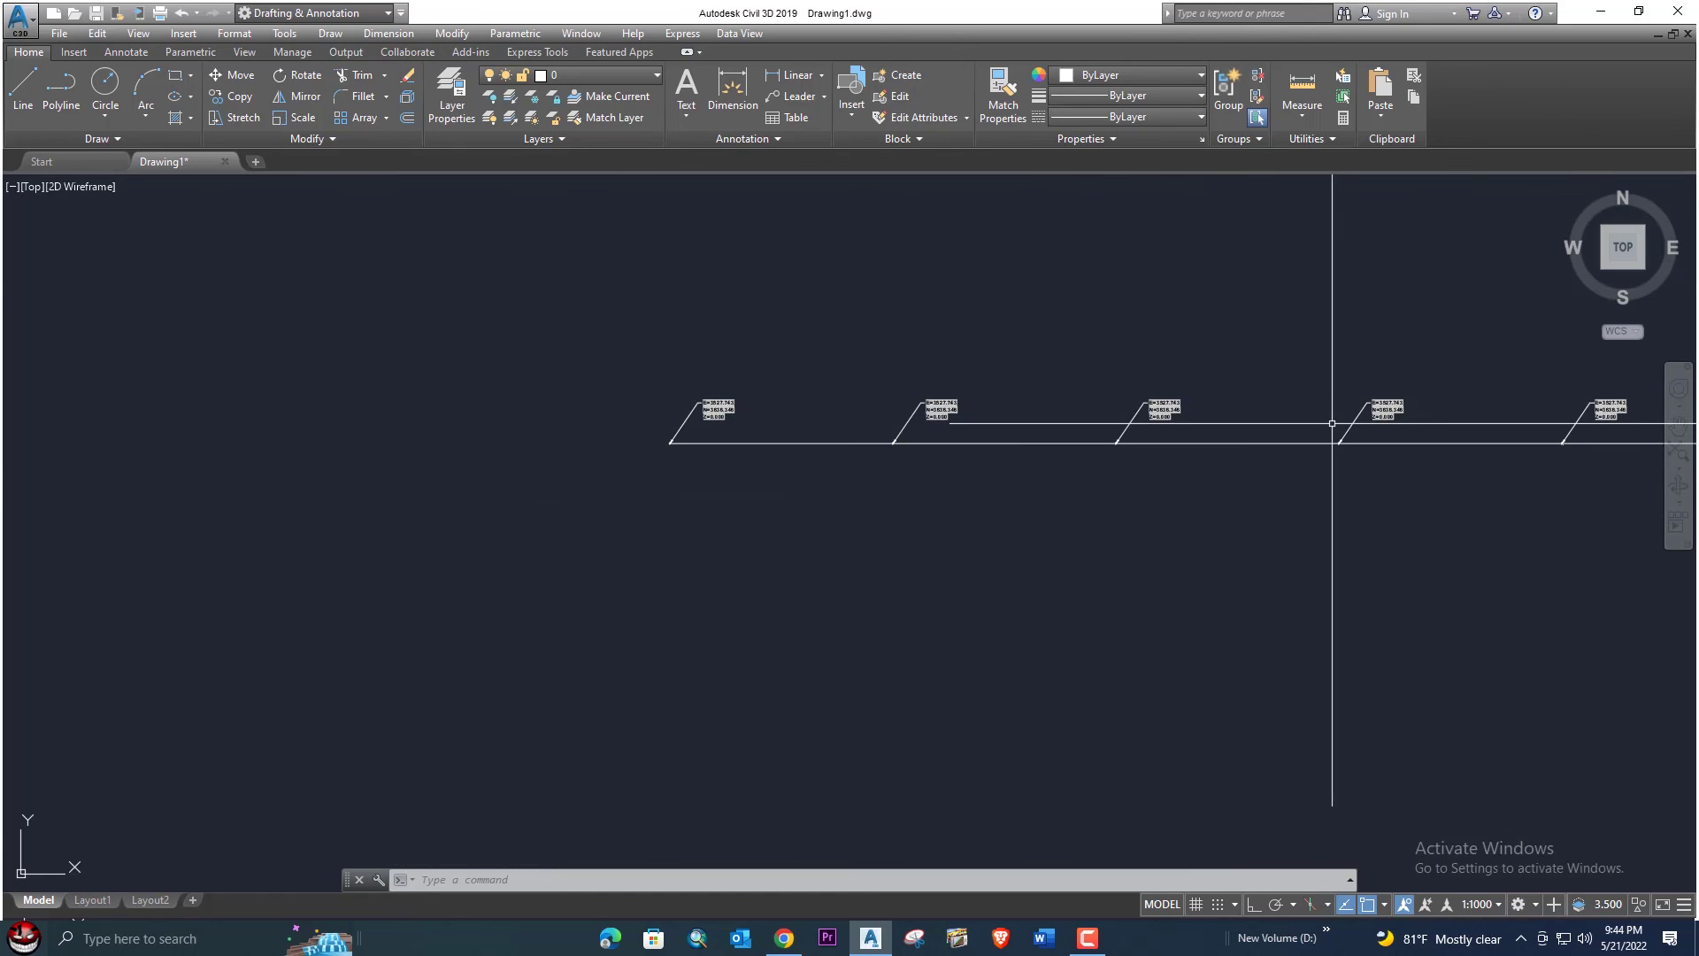
{"action": "scroll", "coordinate": [1390, 308], "scroll_direction": "up", "scroll_amount": 2}
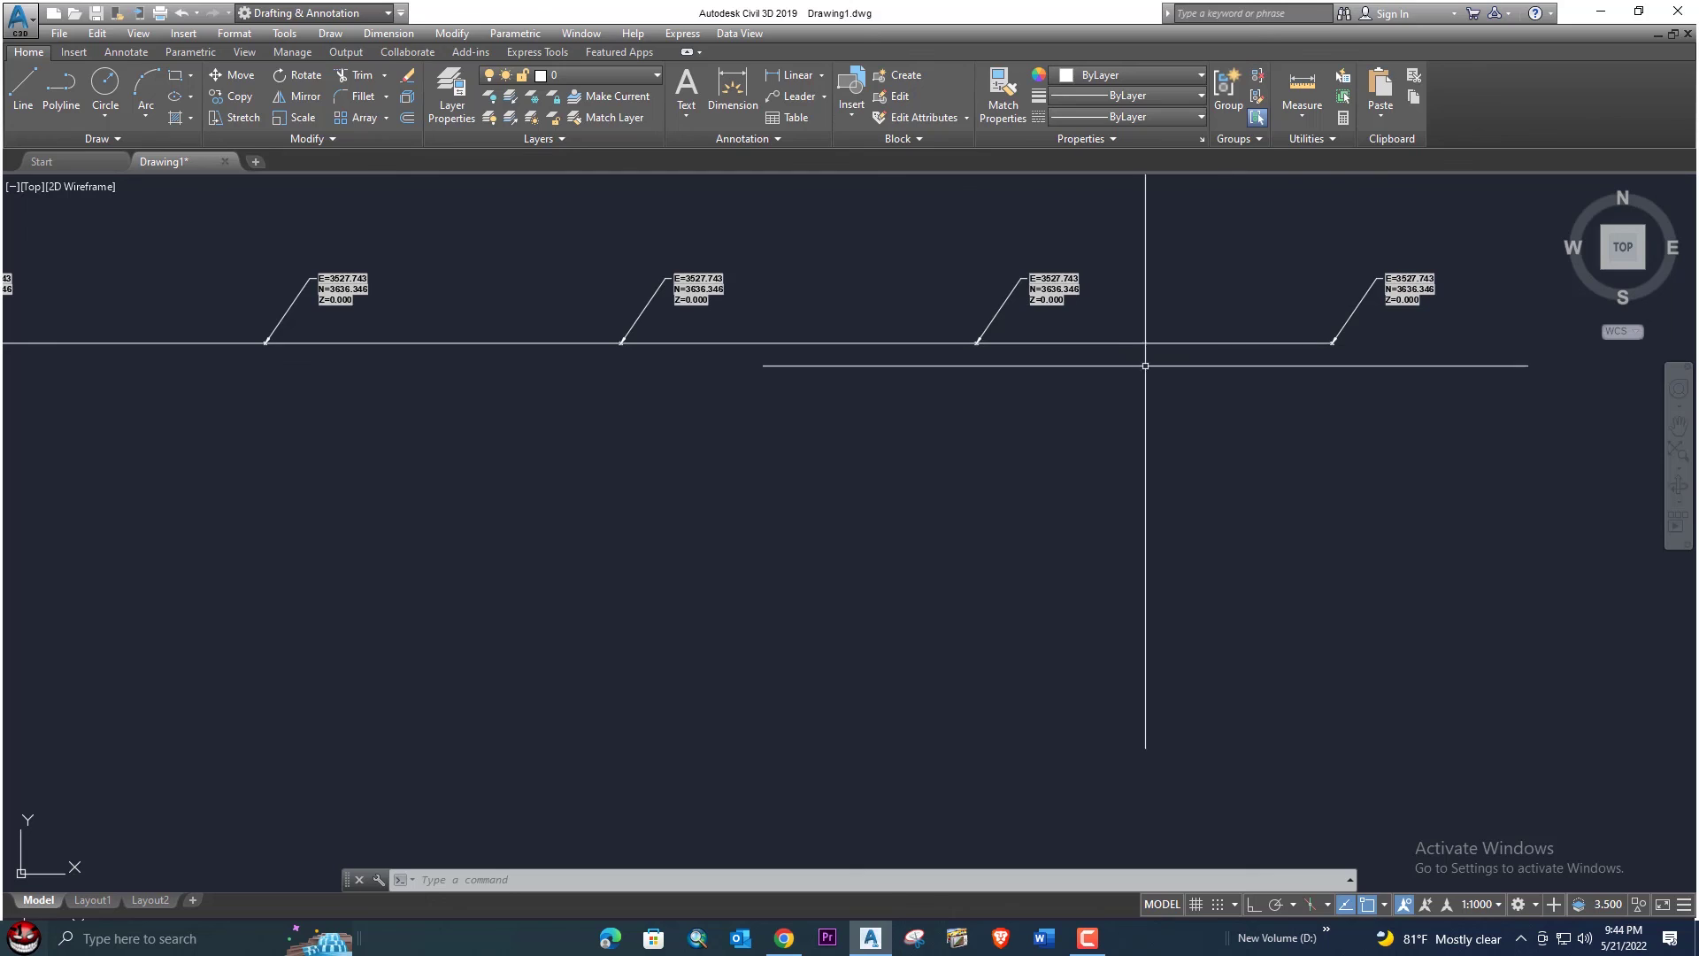
{"action": "scroll", "coordinate": [1062, 449], "scroll_direction": "down", "scroll_amount": 4}
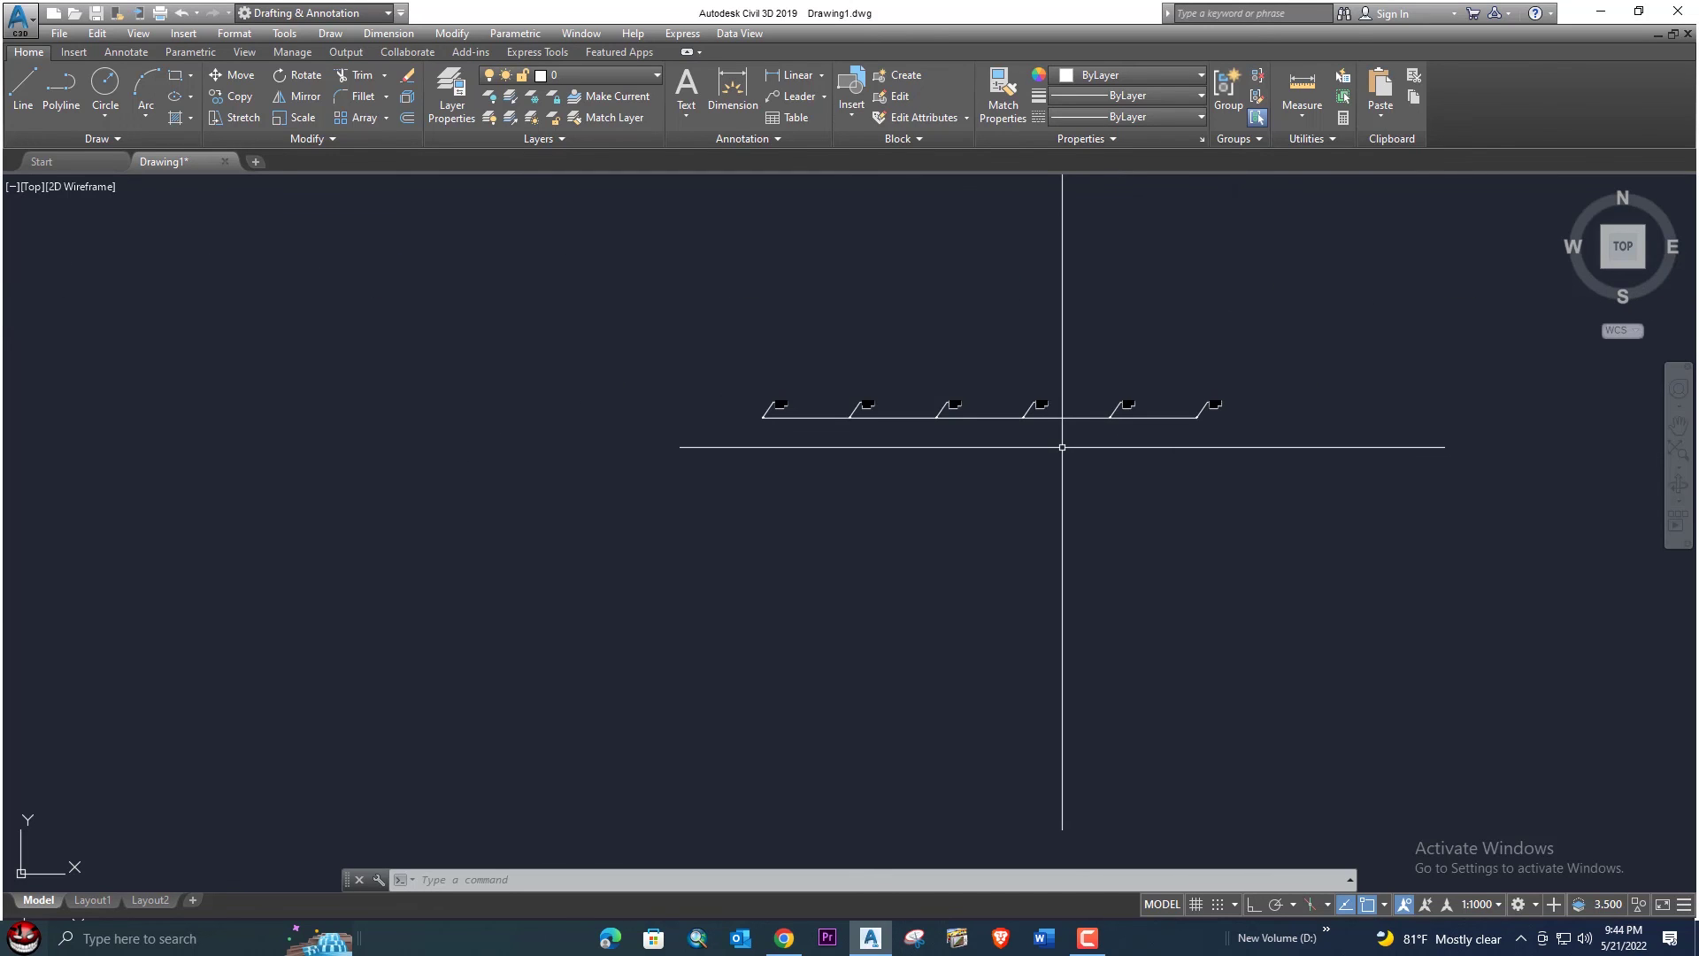
{"action": "type", "text": "RE"}
{"action": "key", "text": "Return"}
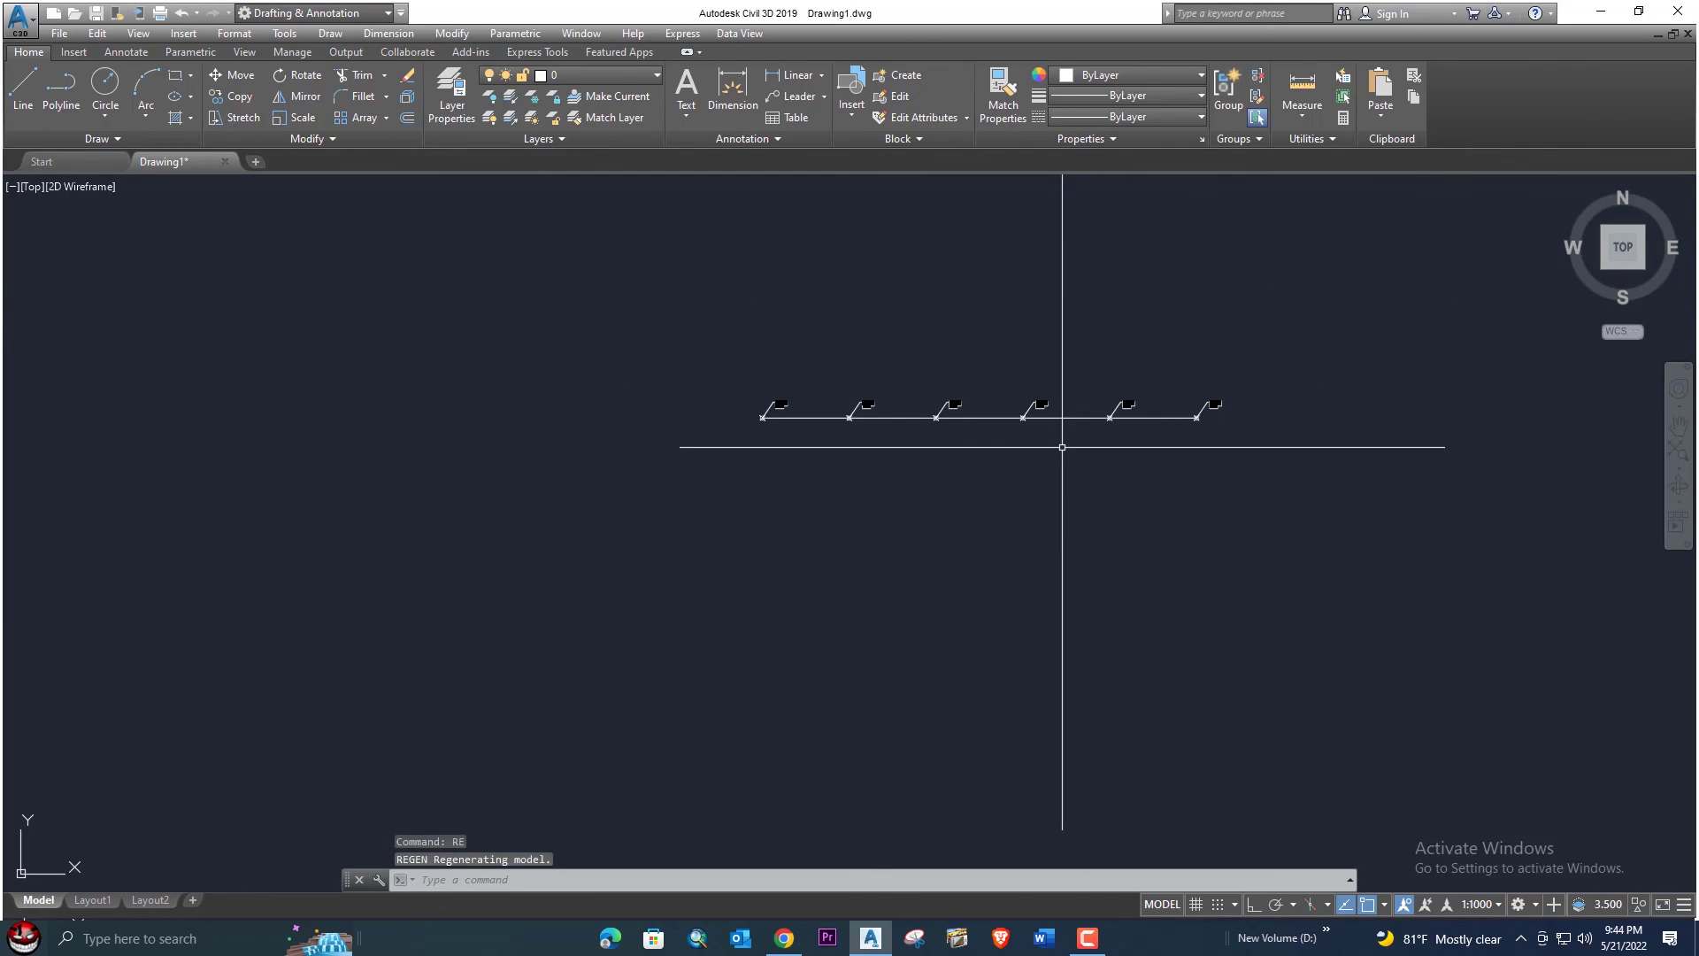
{"action": "scroll", "coordinate": [774, 433], "scroll_direction": "up", "scroll_amount": 8}
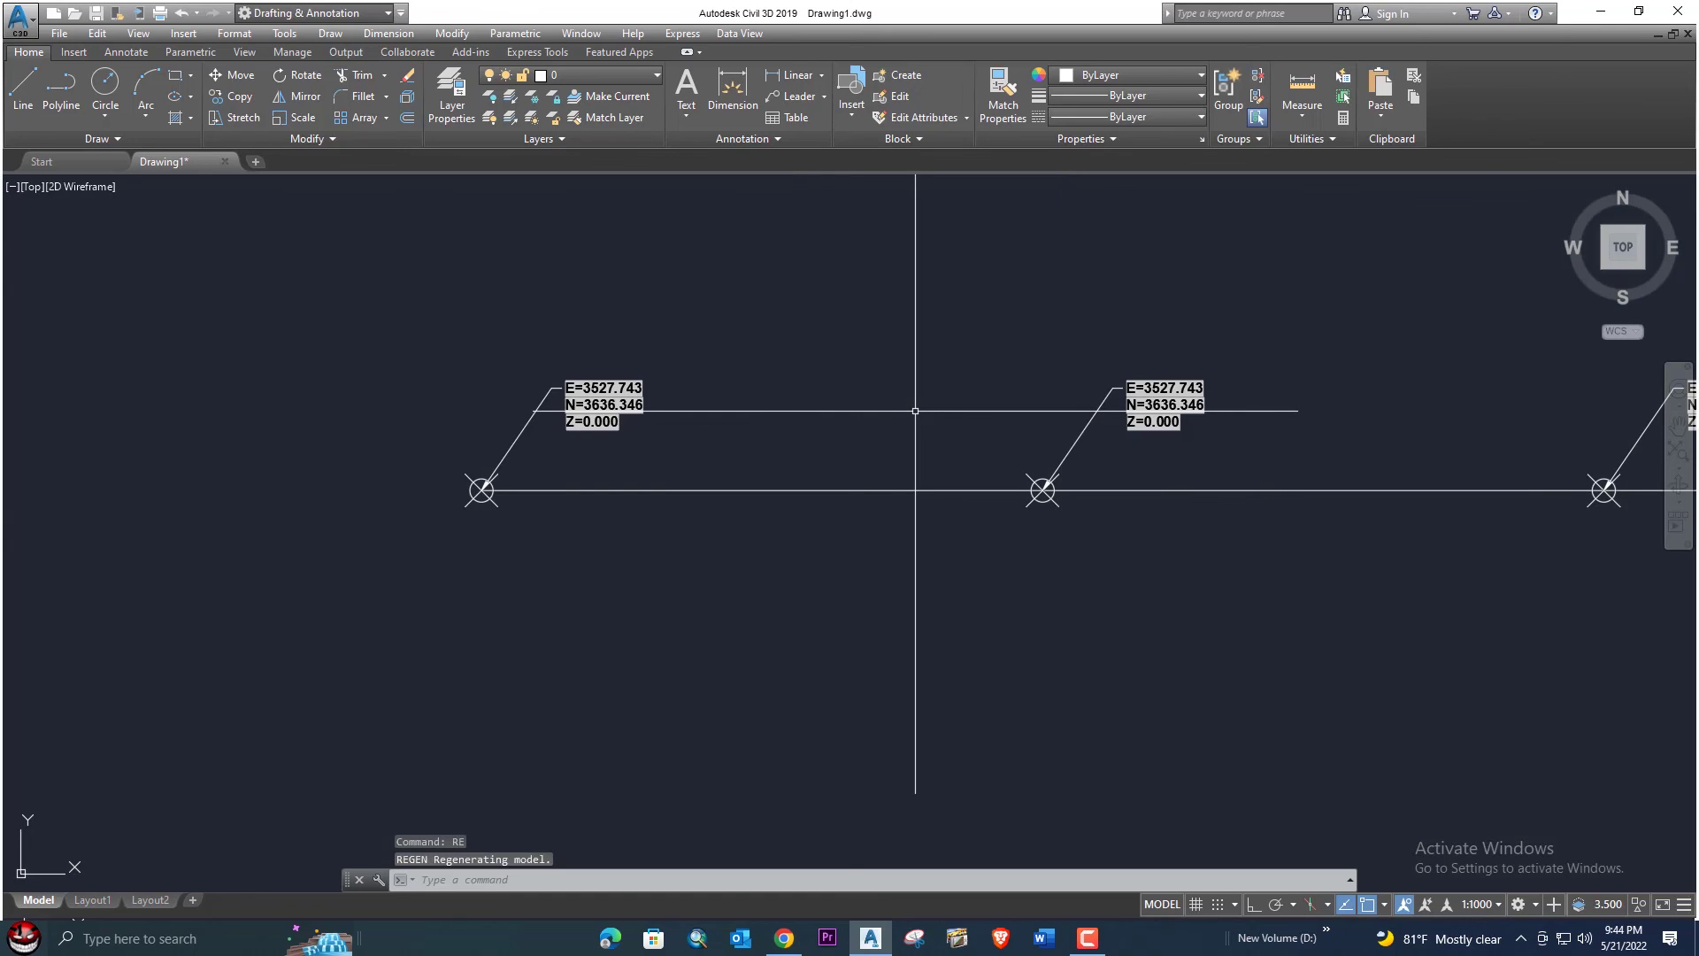
{"action": "scroll", "coordinate": [915, 413], "scroll_direction": "down", "scroll_amount": 5}
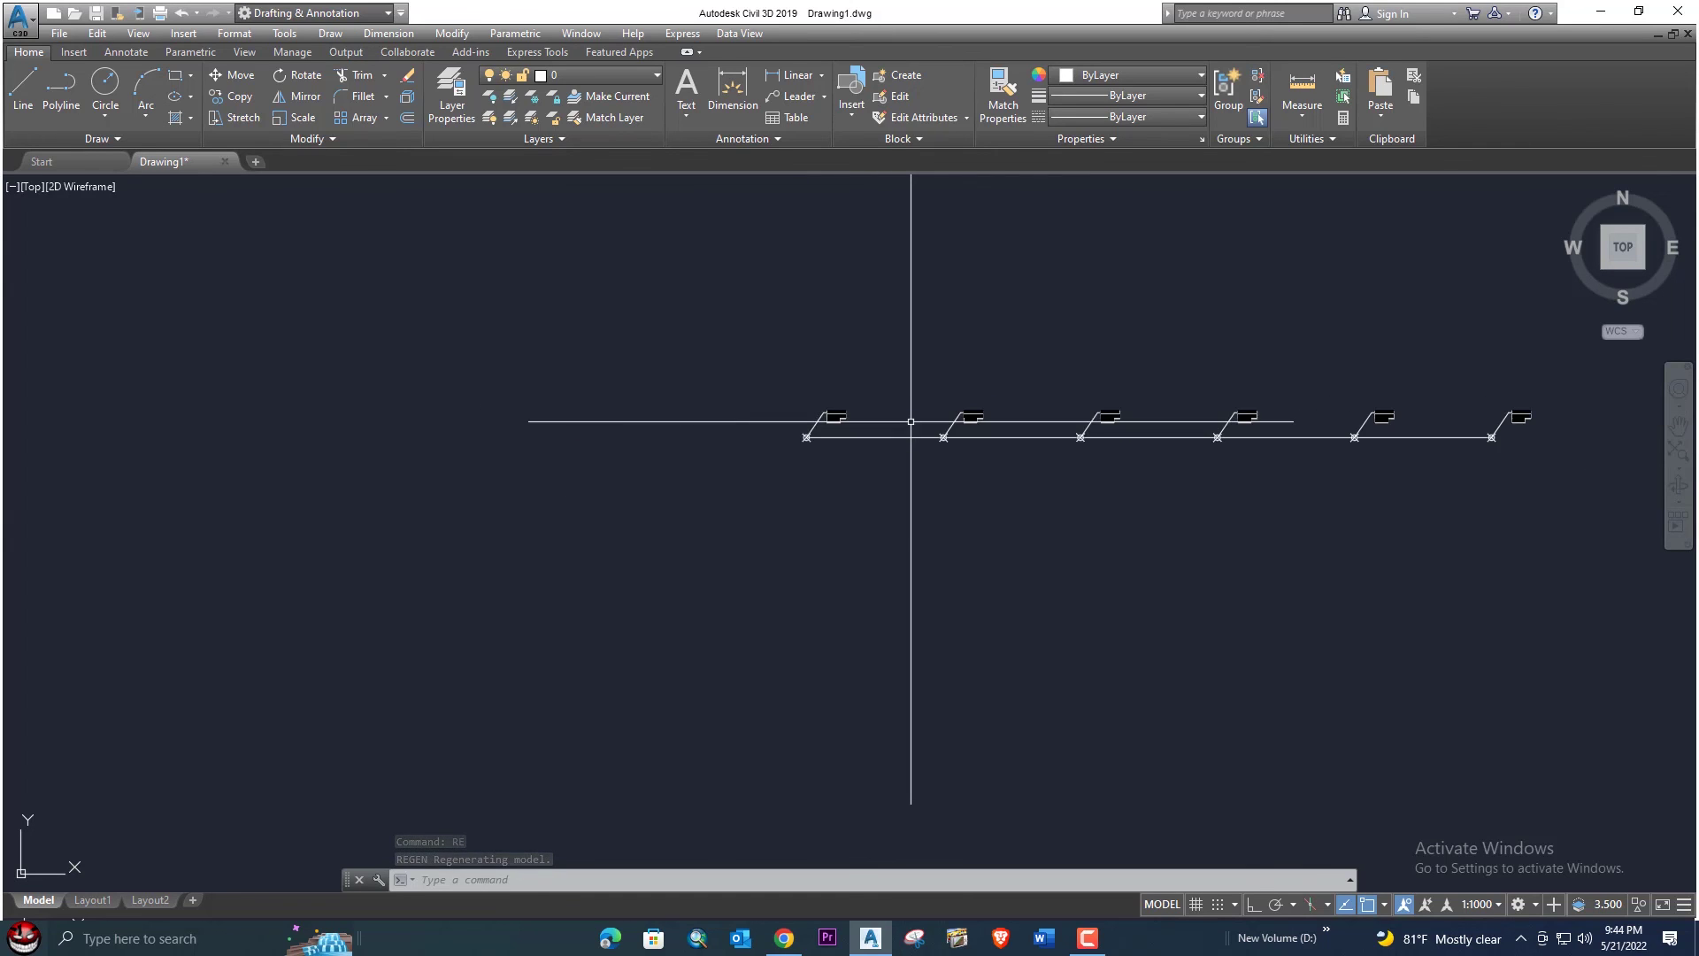
{"action": "middle_click_drag", "start_coordinate": [1127, 496], "coordinate": [778, 459]}
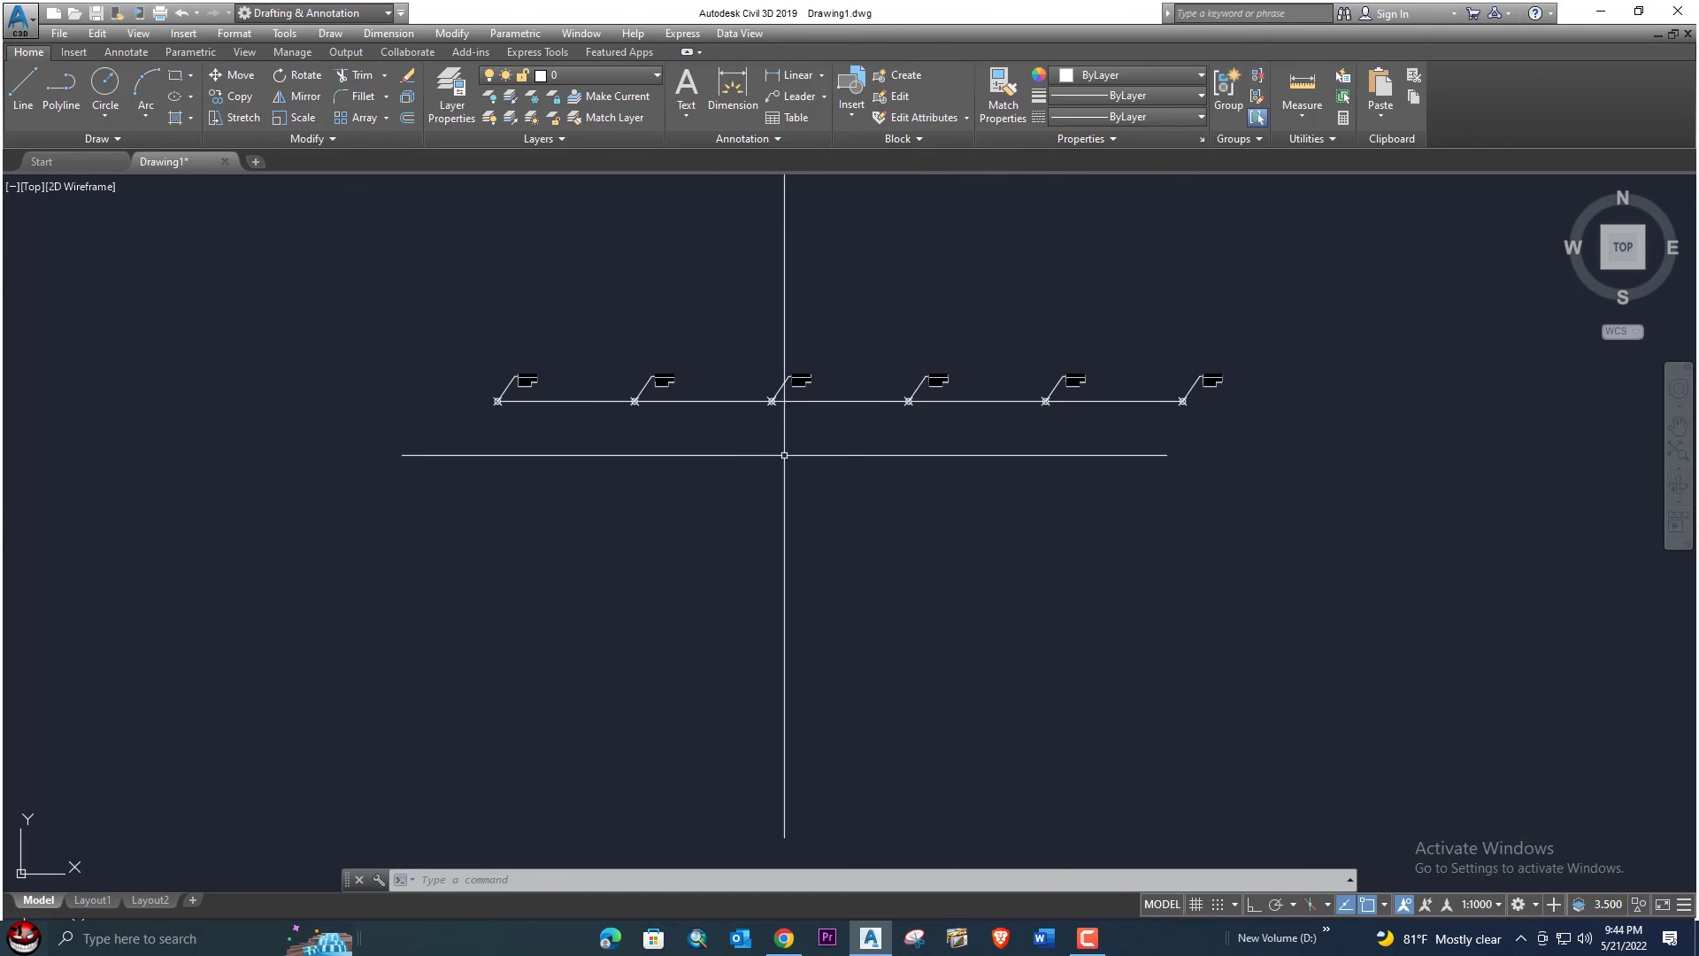